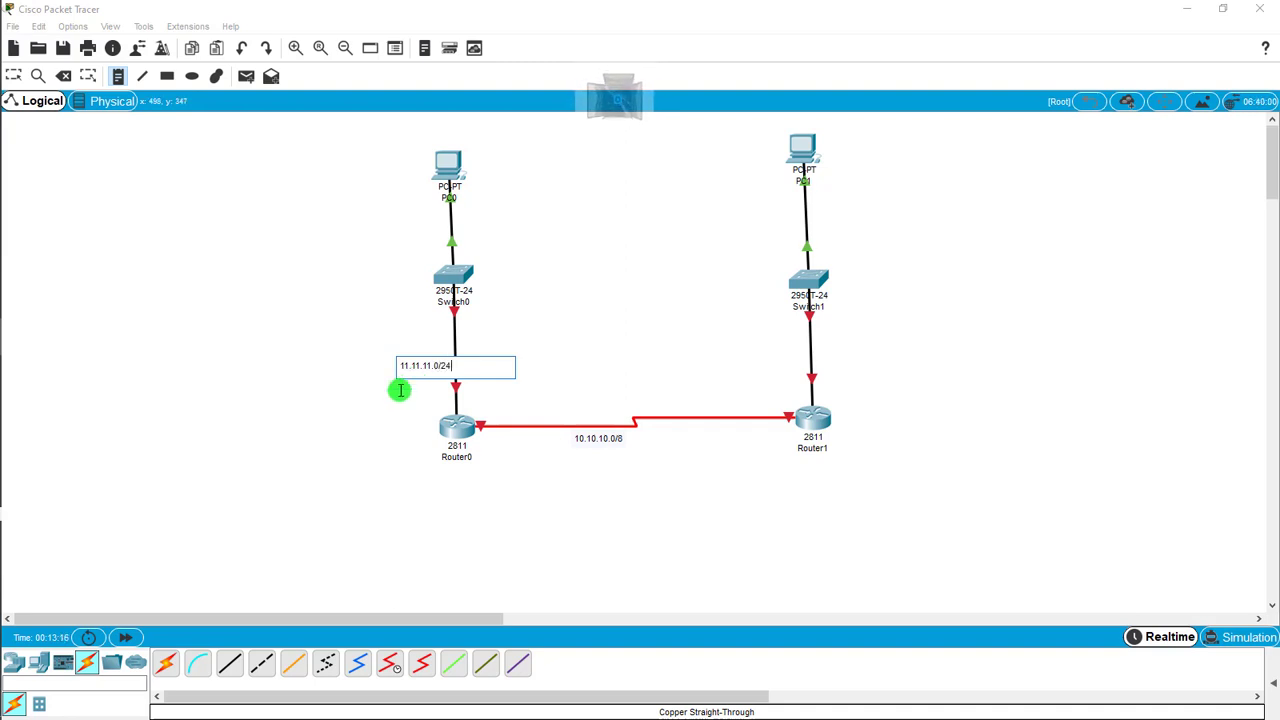
Label the link between Switch1 and Router1 172.10.10.0/16, and reposition that label and the 10.10.10.0/8 label along their links.
left_click(845, 374)
type("172.10.10.0/16")
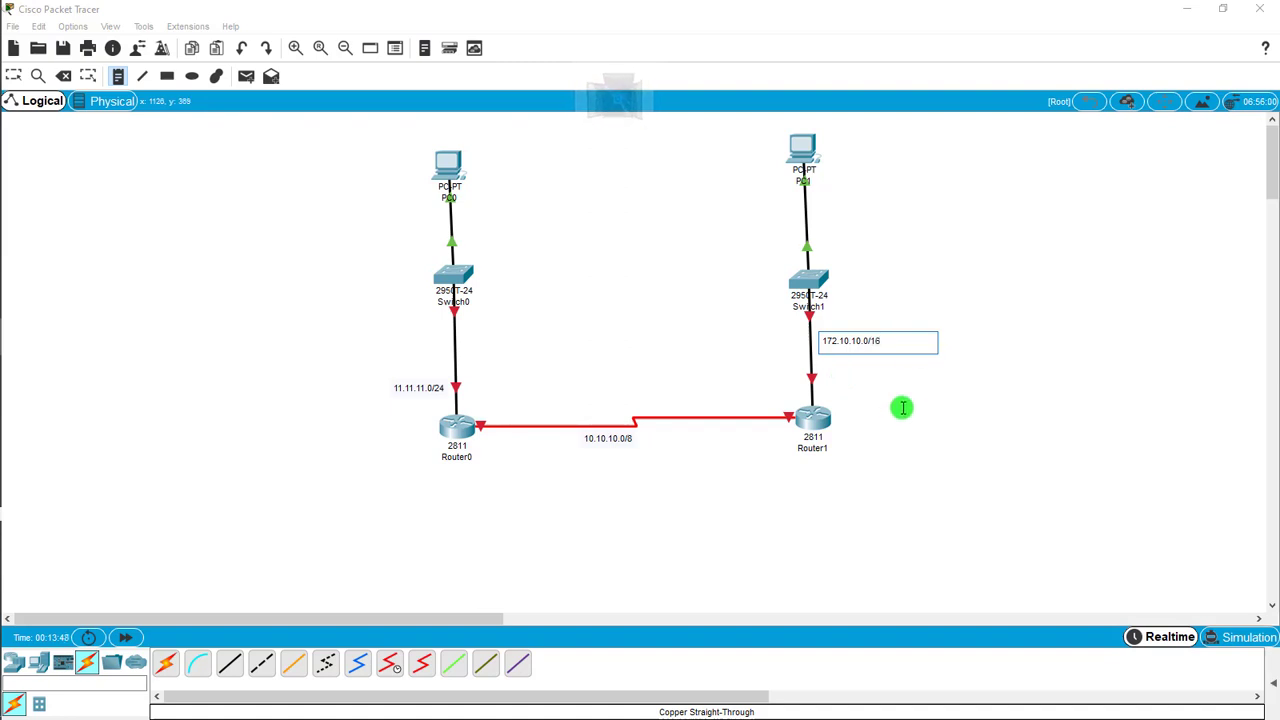
left_click(900, 406)
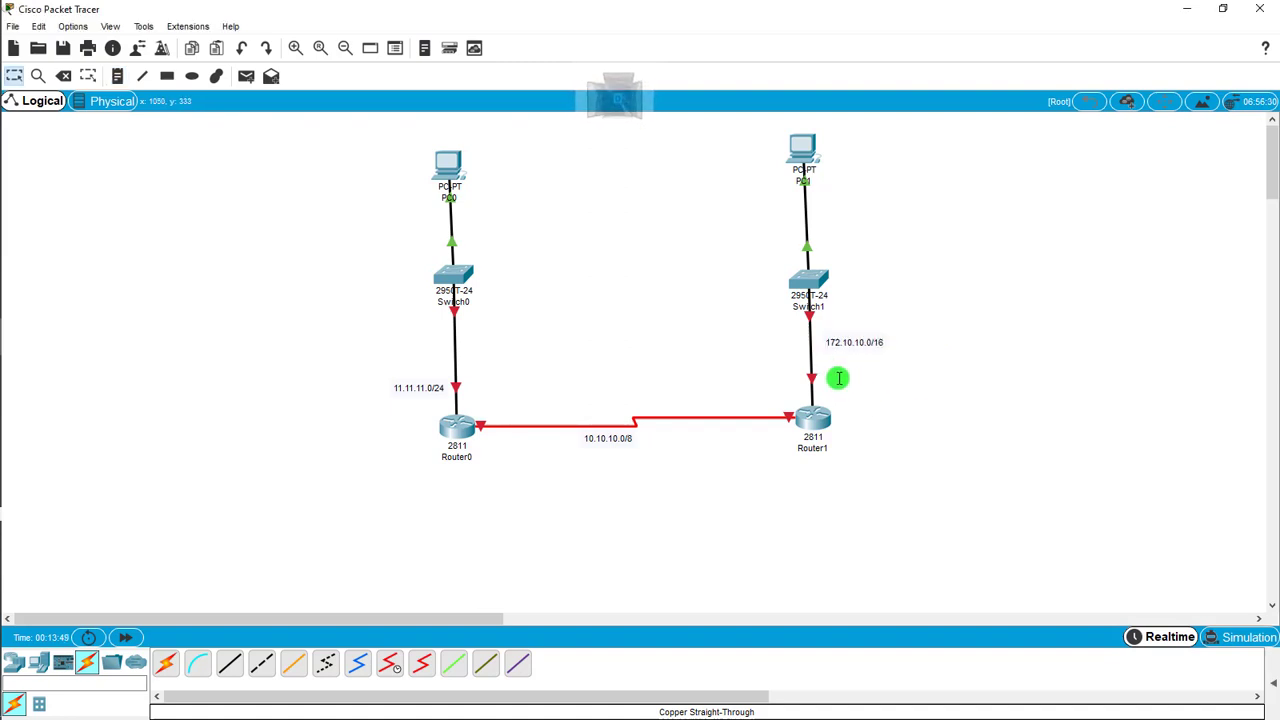
left_click_drag(849, 343, 818, 361)
left_click_drag(614, 437, 637, 437)
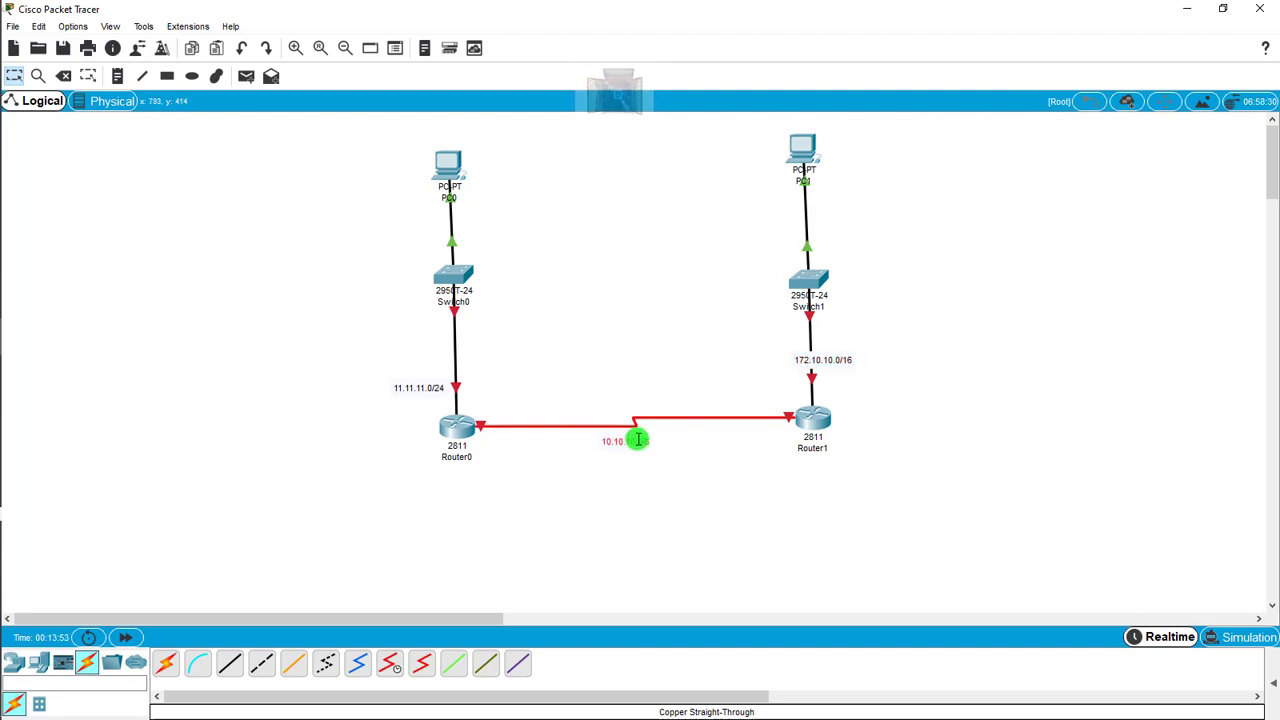
Assign PC0's FastEthernet0 interface the static IP address 11.11.11.10 with subnet mask 255.255.255.0.
left_click(448, 166)
left_click(444, 167)
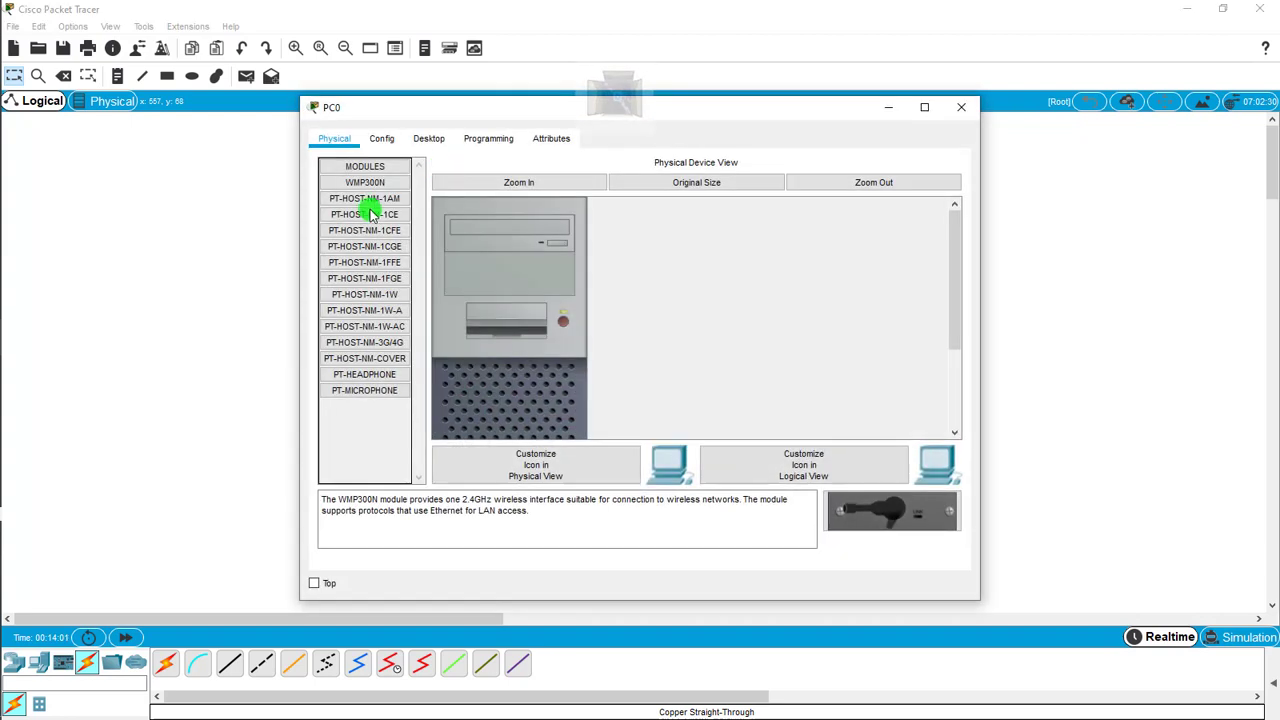
left_click(386, 141)
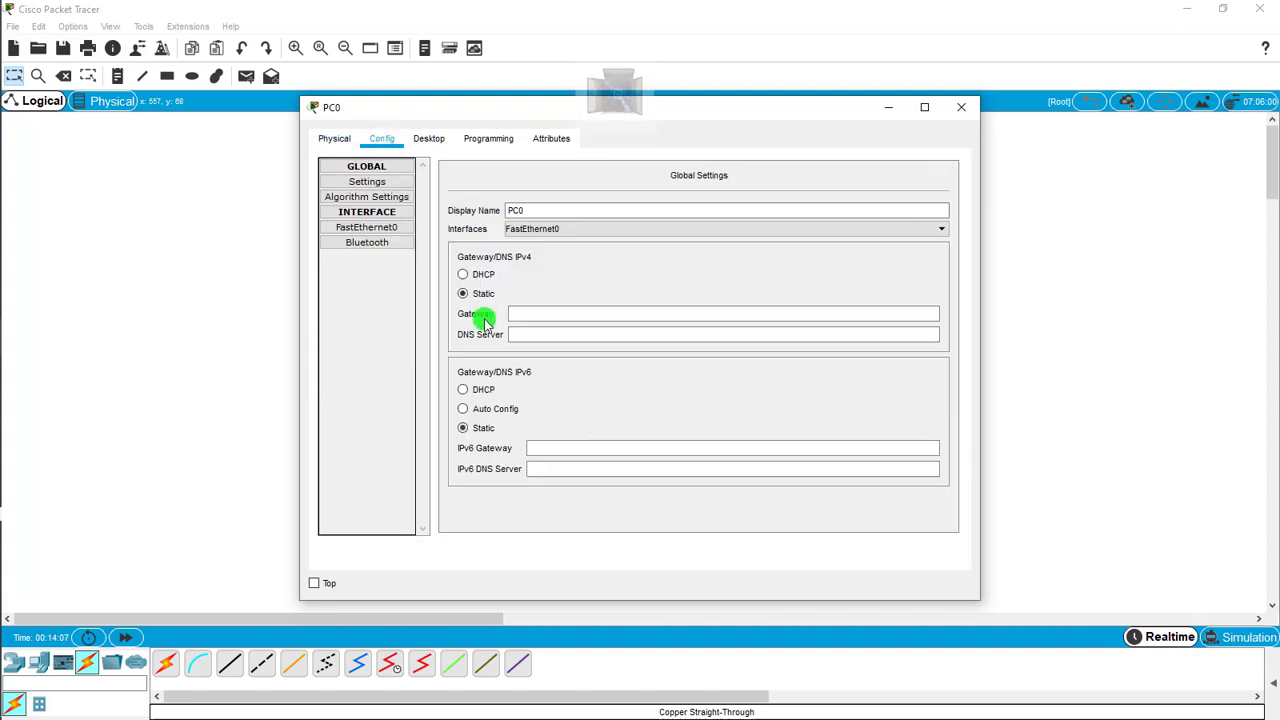
left_click(388, 182)
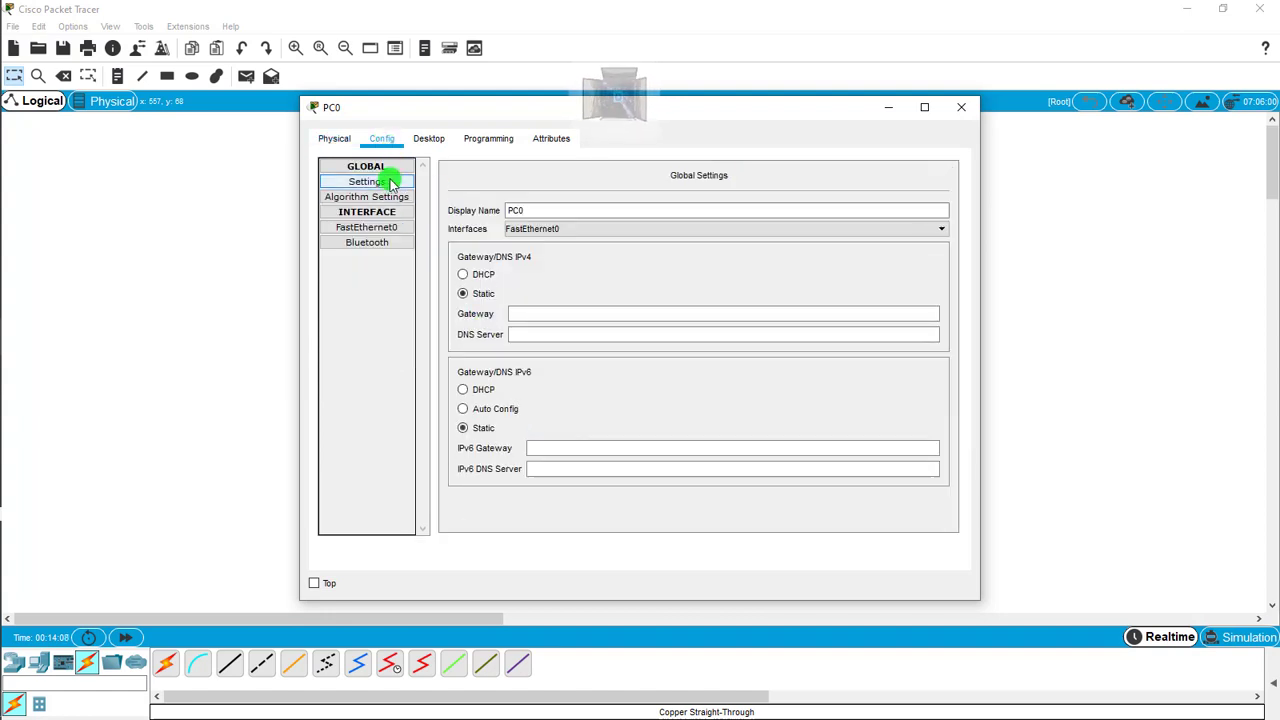
left_click(380, 228)
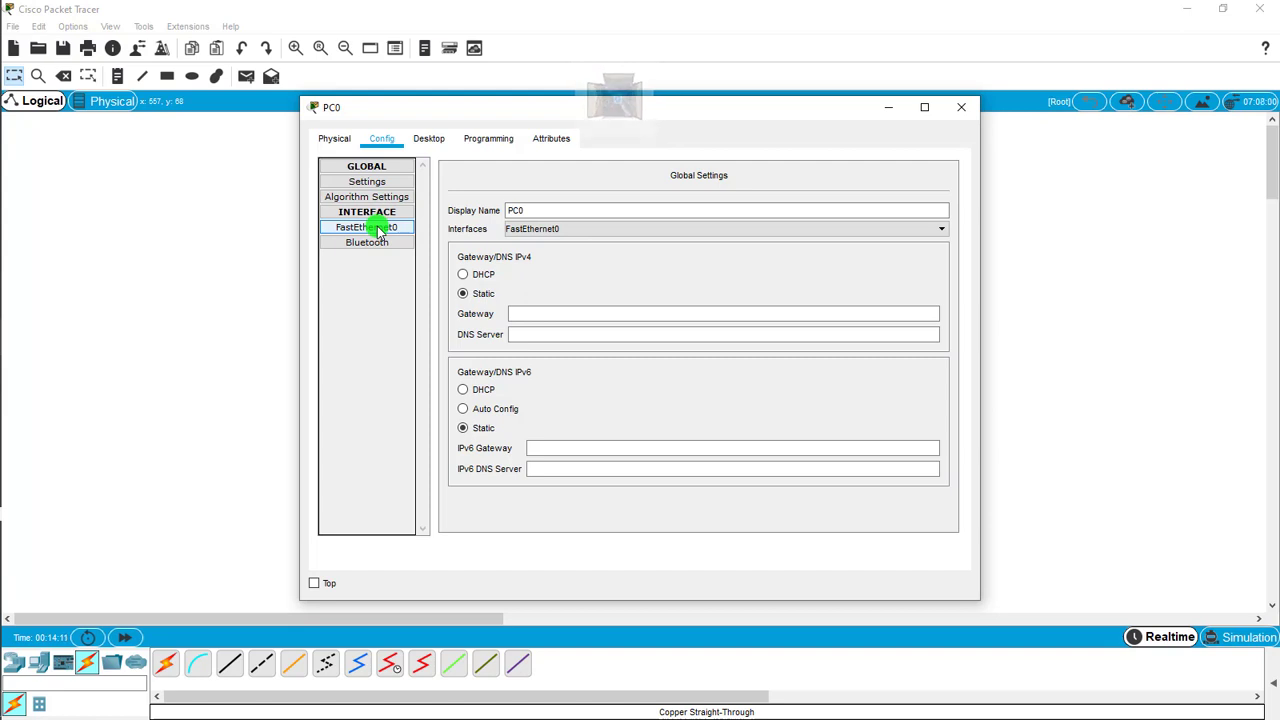
left_click(380, 228)
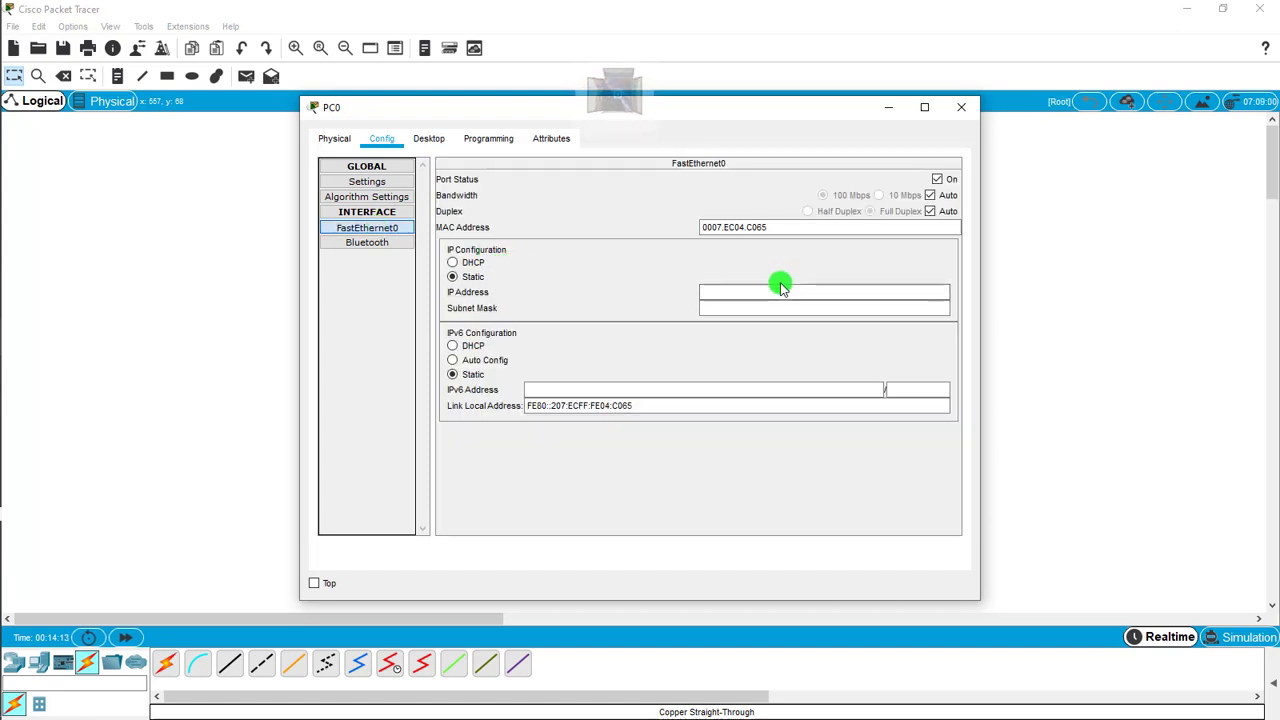
left_click(707, 290)
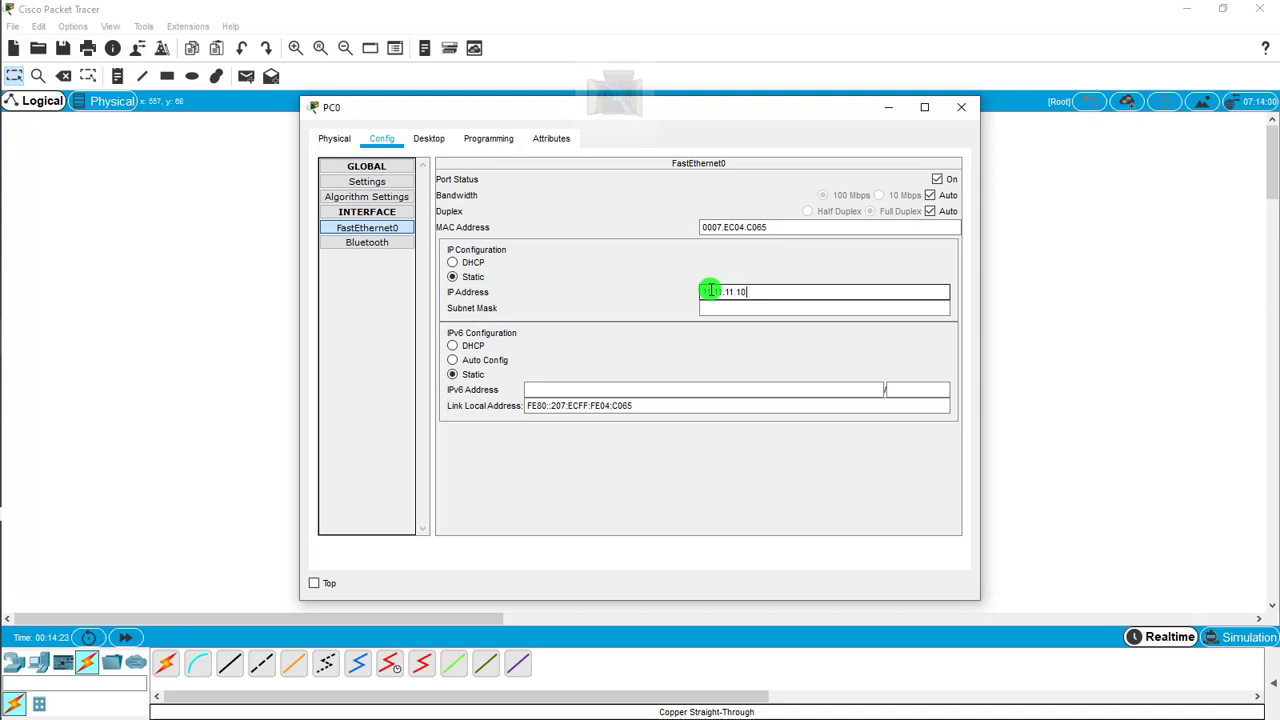
left_click(736, 307)
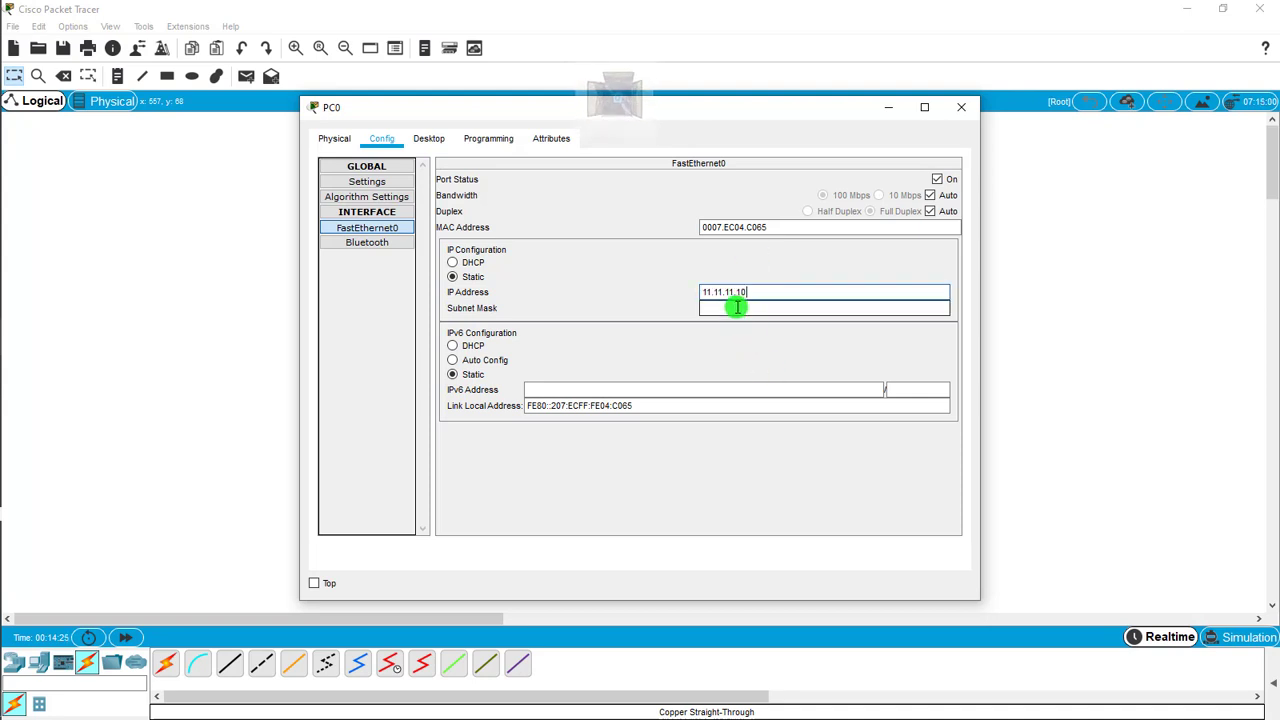
left_click(736, 307)
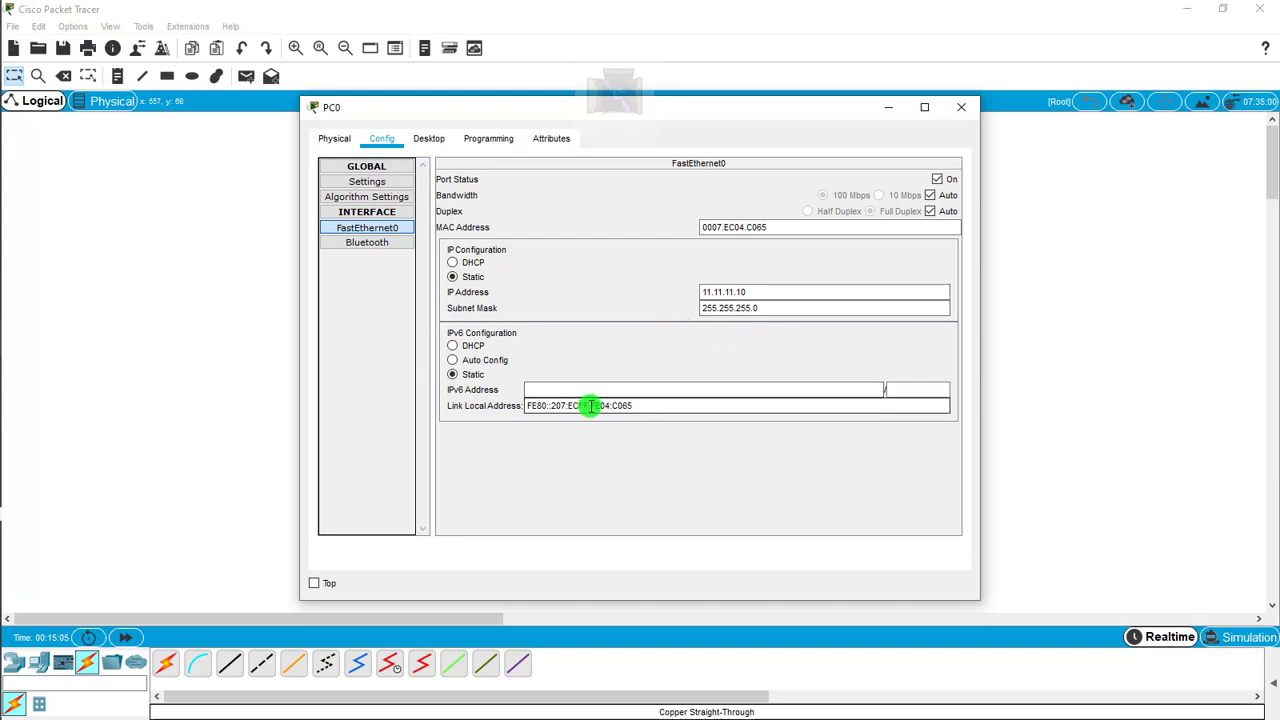
Set PC0's default gateway to 11.11.11.254, check it in the global settings, and close the PC0 configuration.
left_click(428, 139)
left_click(405, 201)
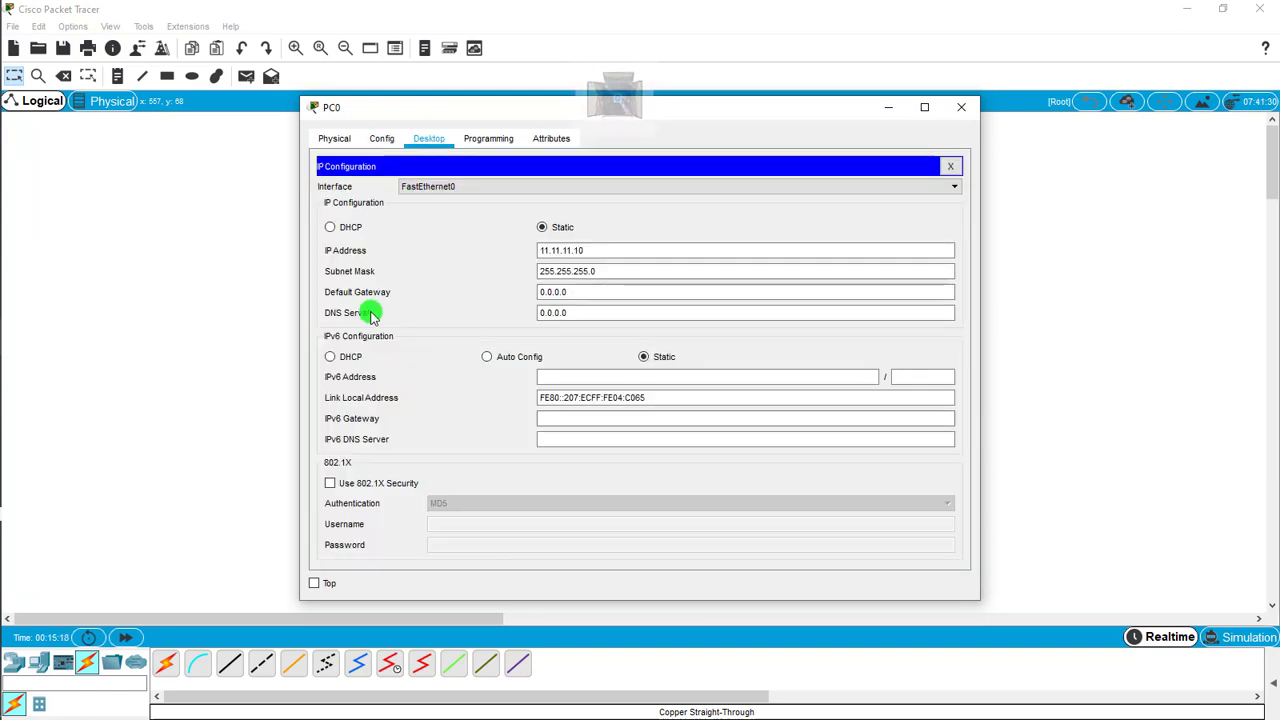
left_click(553, 293)
left_click(582, 291)
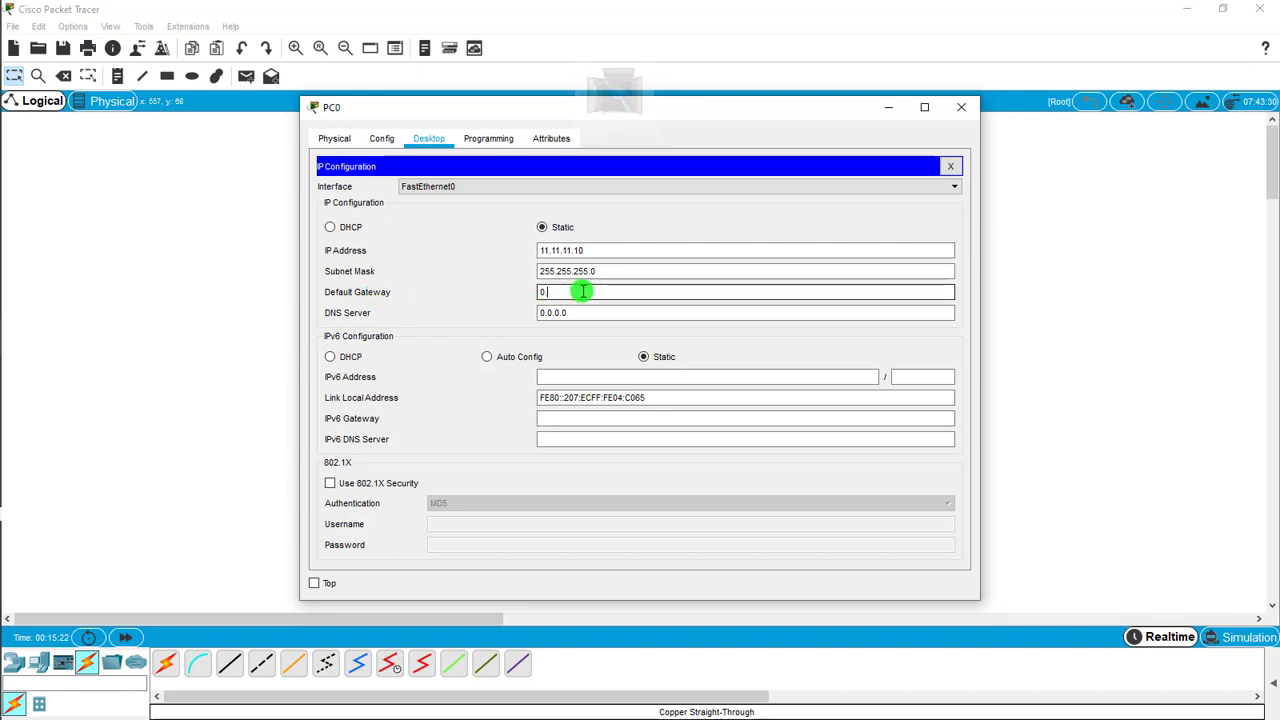
type("1")
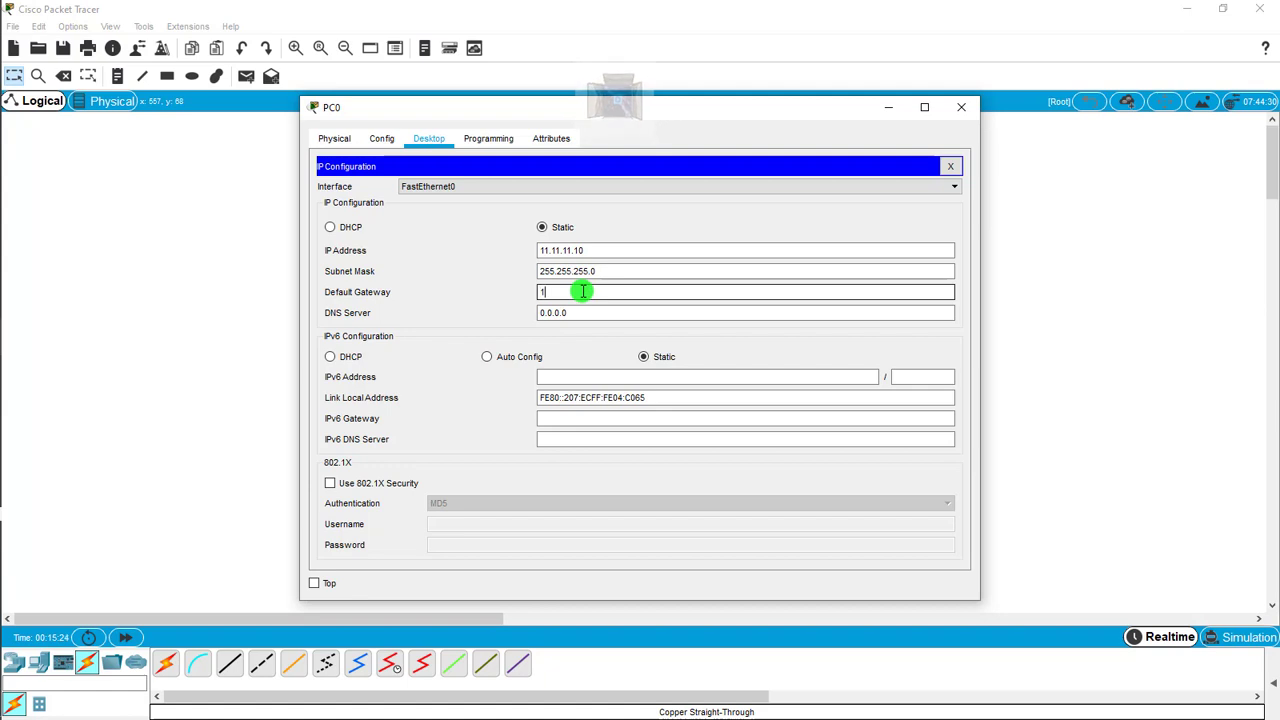
type("1")
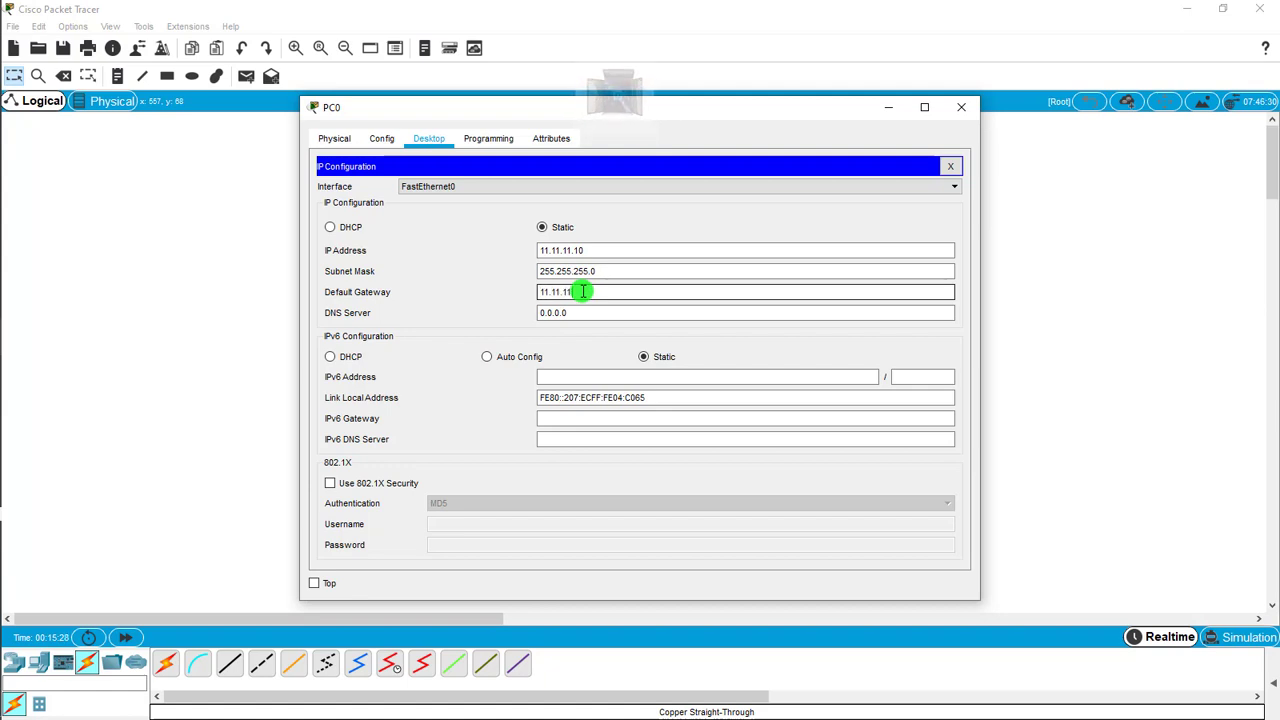
type(".11.11.254")
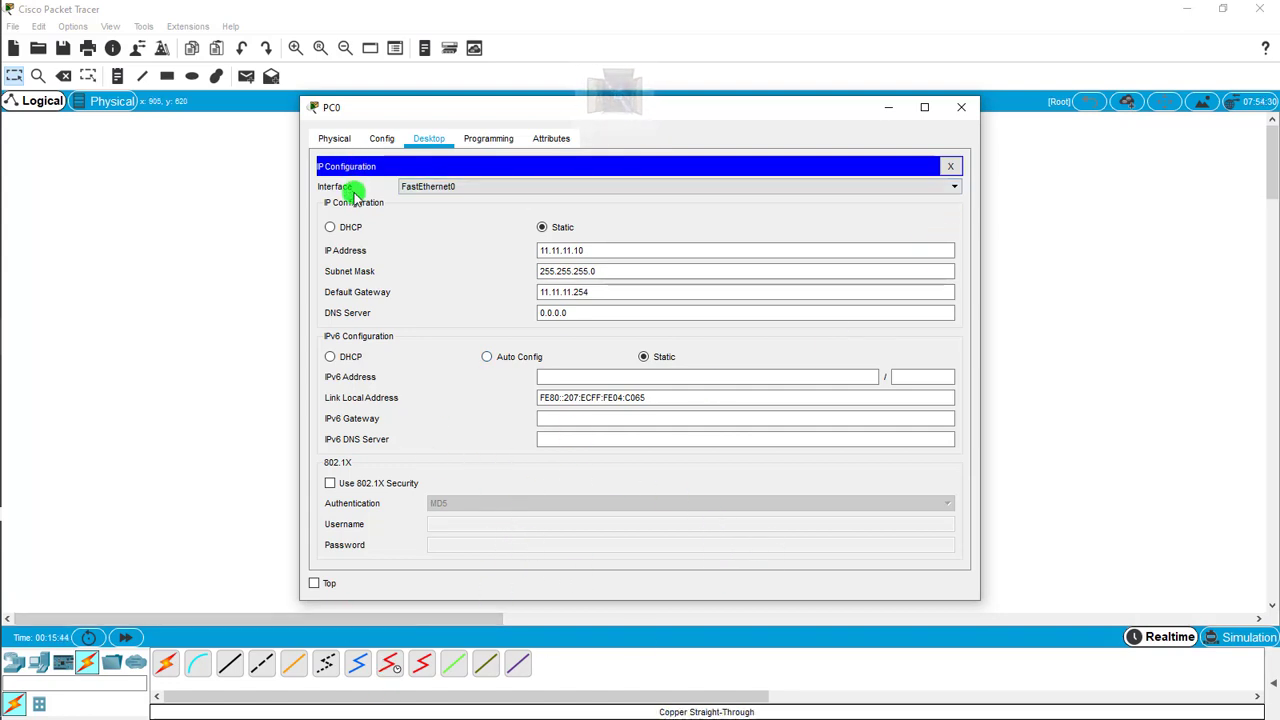
left_click(336, 139)
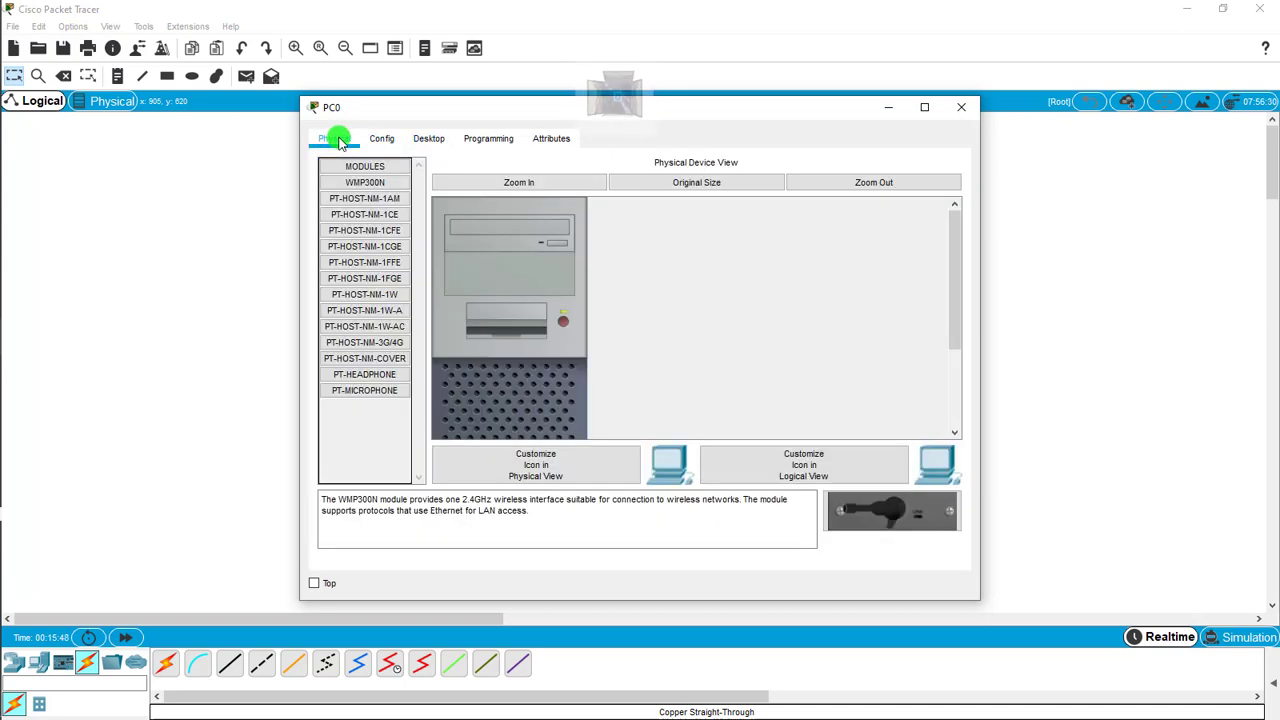
left_click(381, 138)
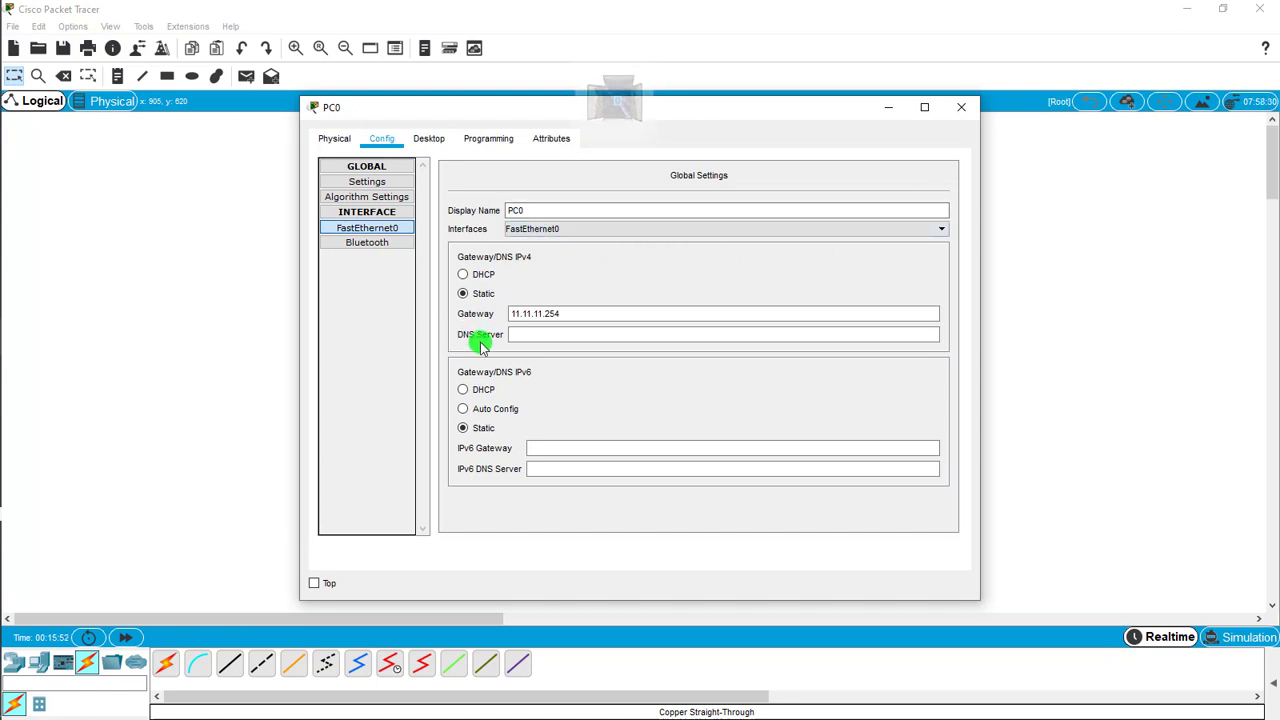
left_click(430, 142)
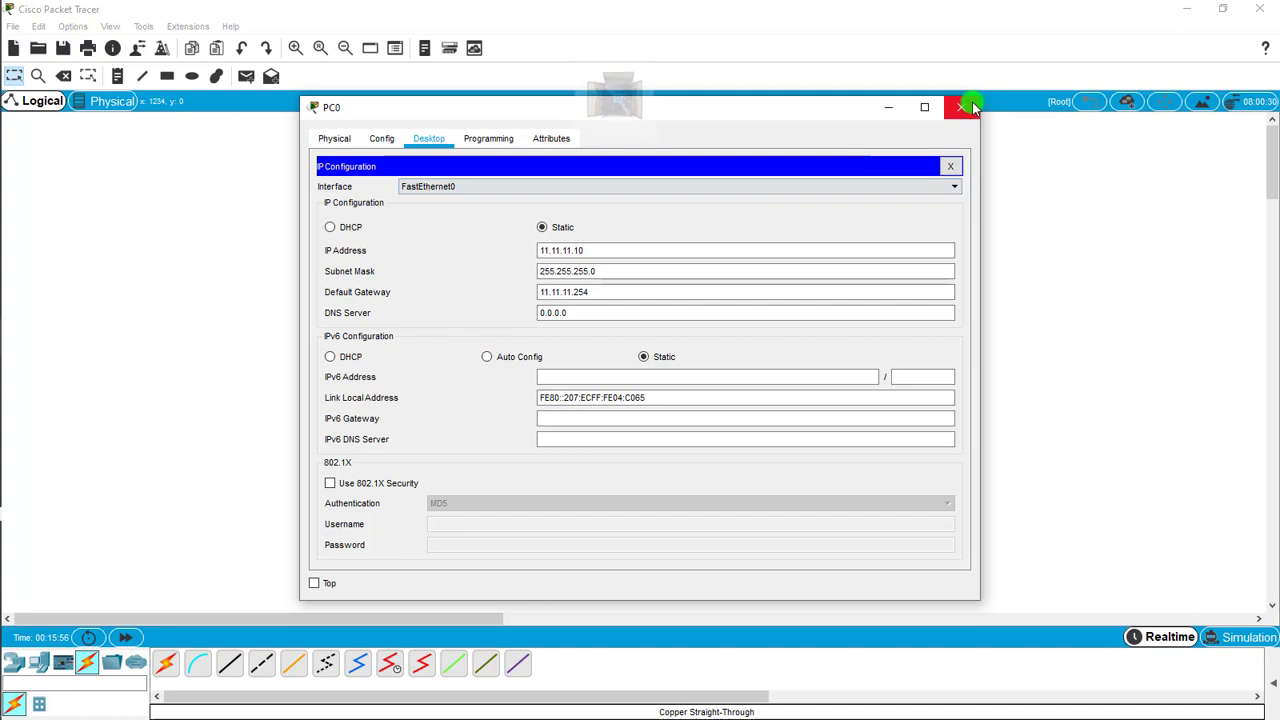
left_click(962, 107)
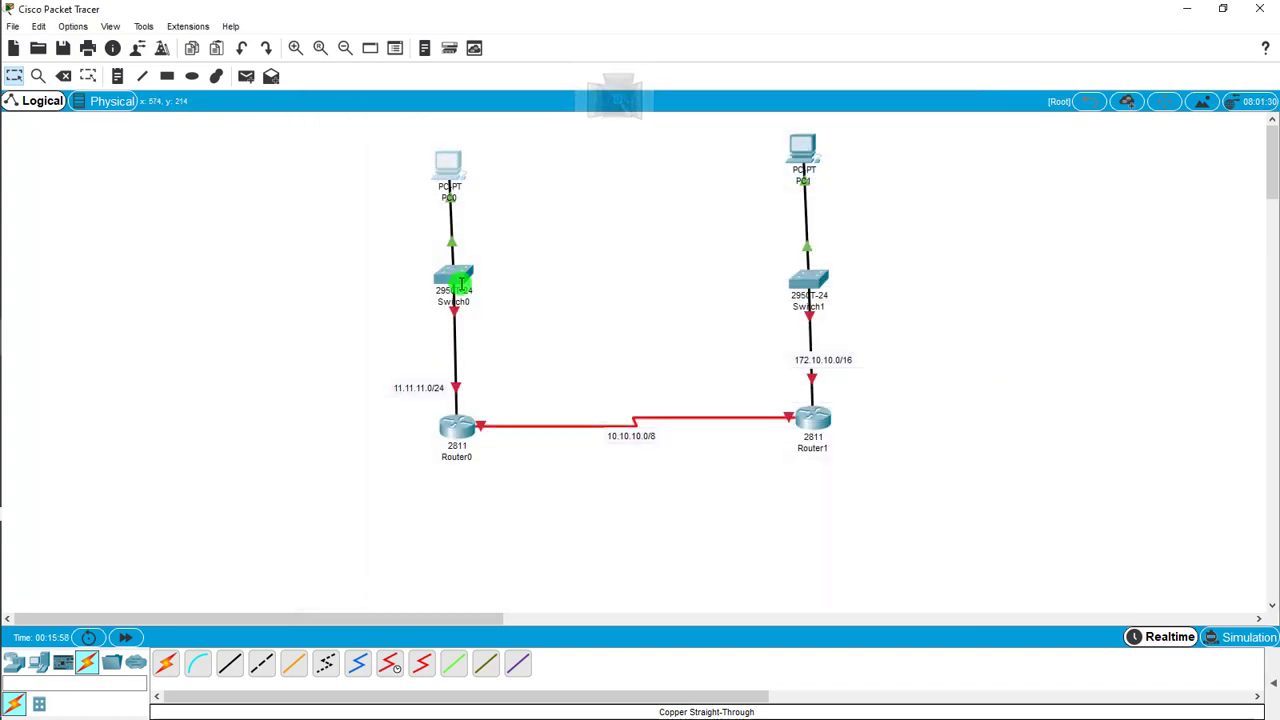
Set the IP address of Router0's FastEthernet0/0 interface to 11.11.11.254.
left_click(455, 428)
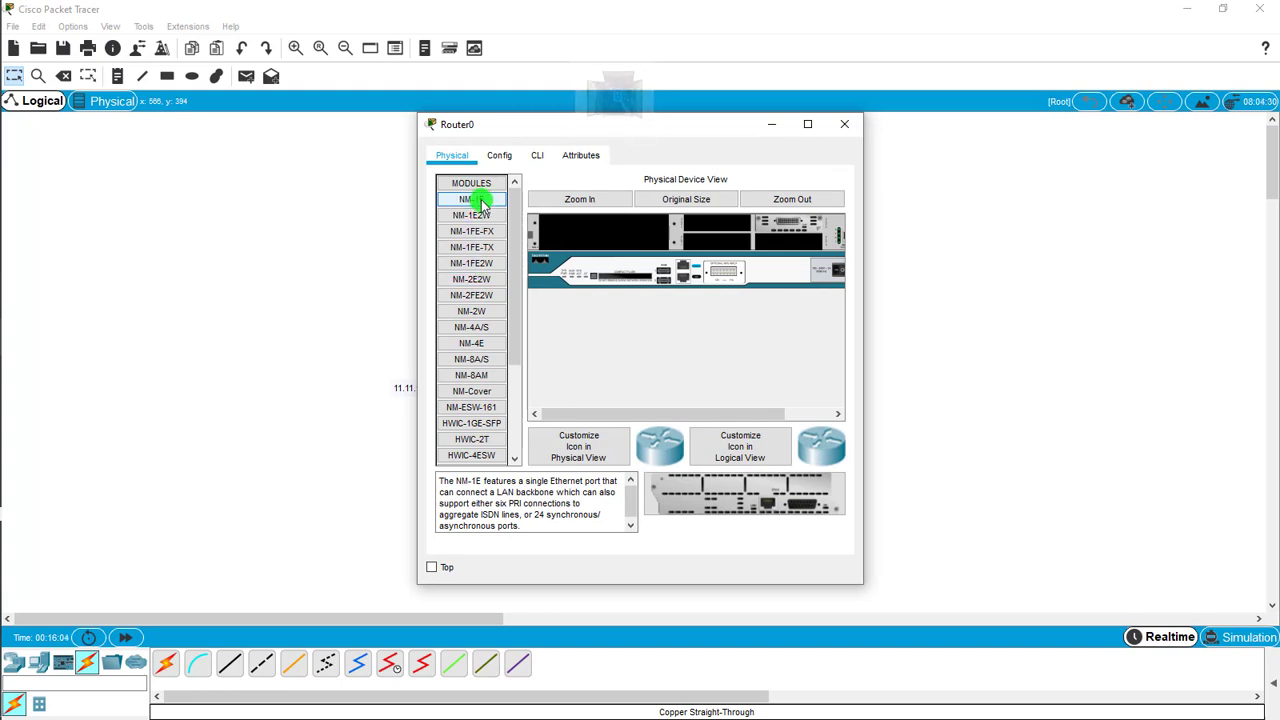
left_click(538, 158)
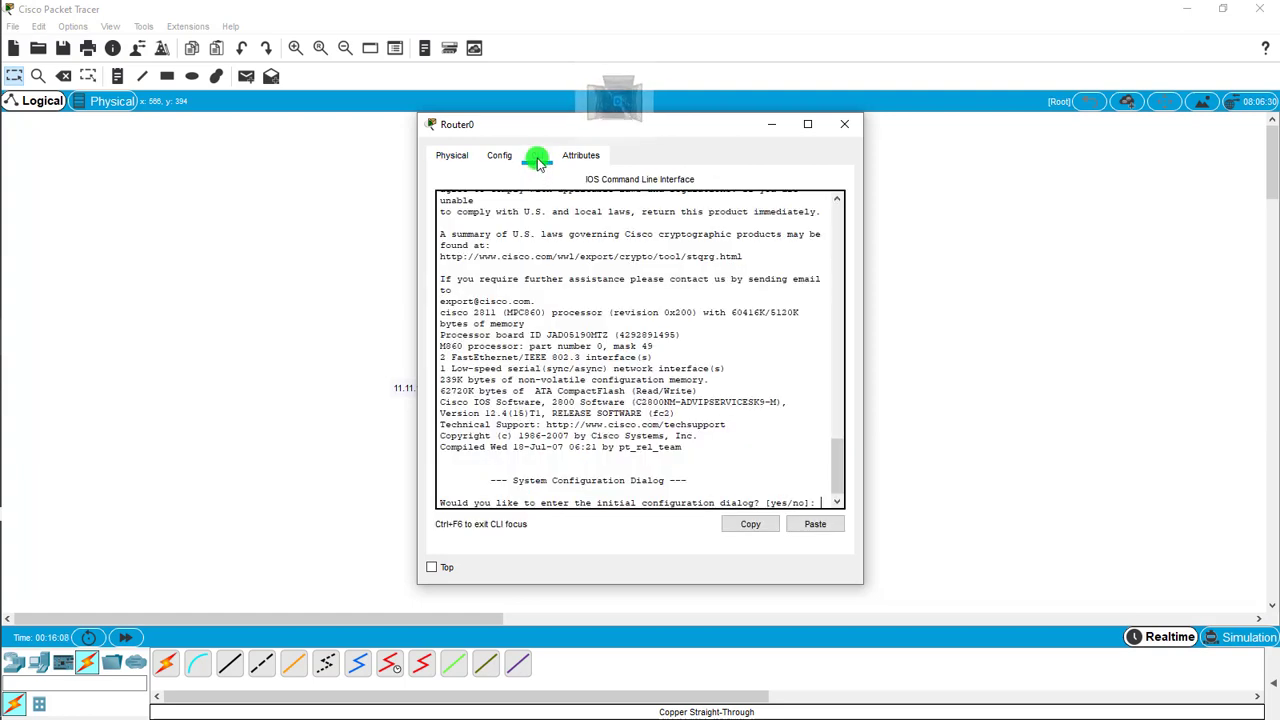
left_click(516, 160)
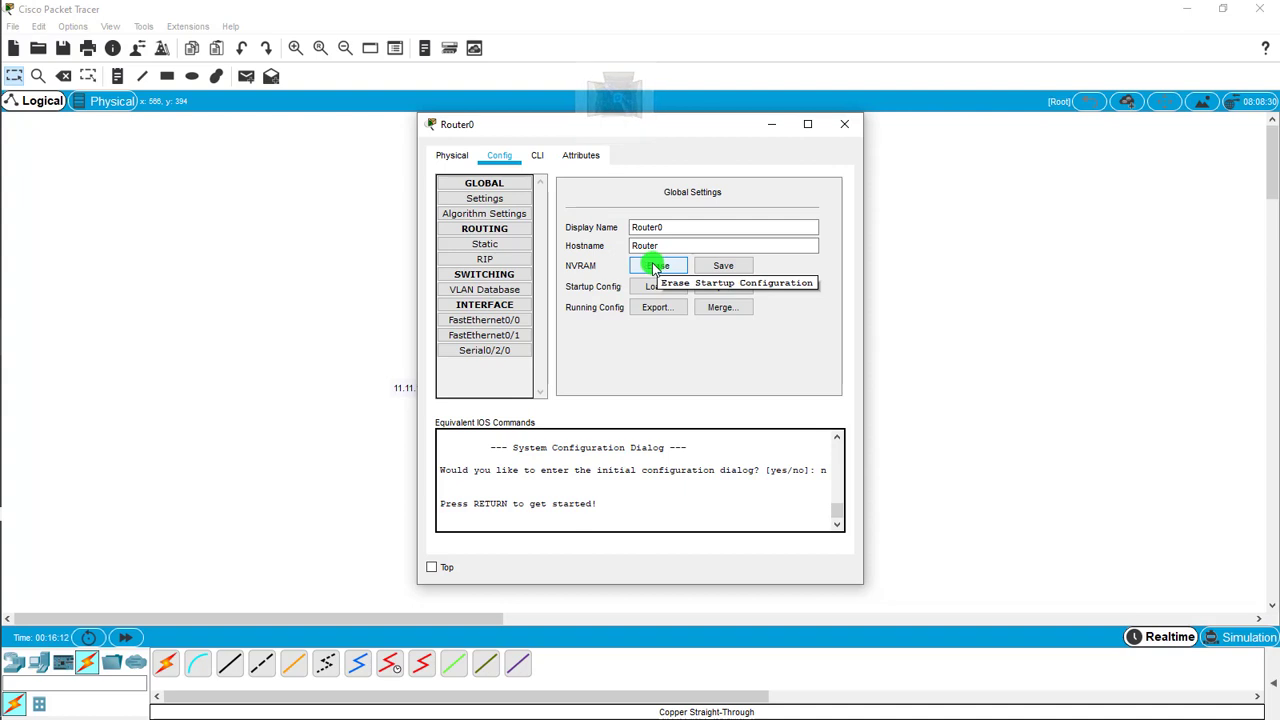
left_click(505, 320)
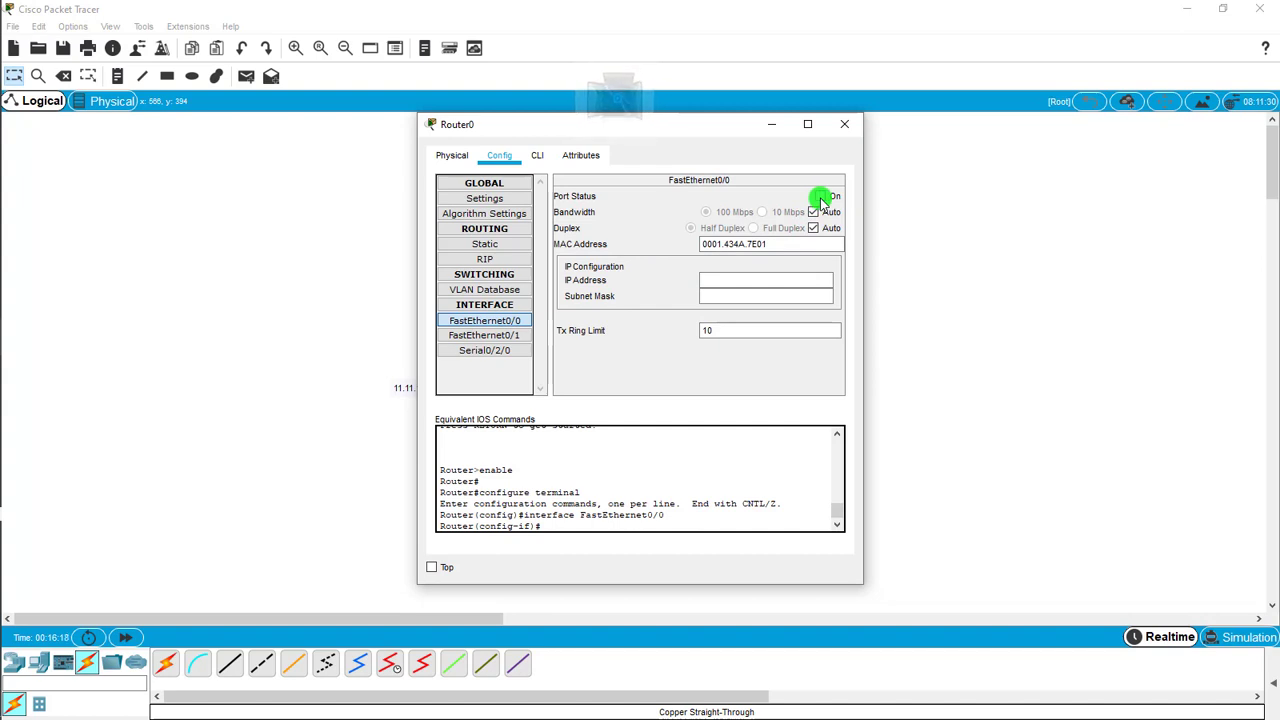
left_click(740, 279)
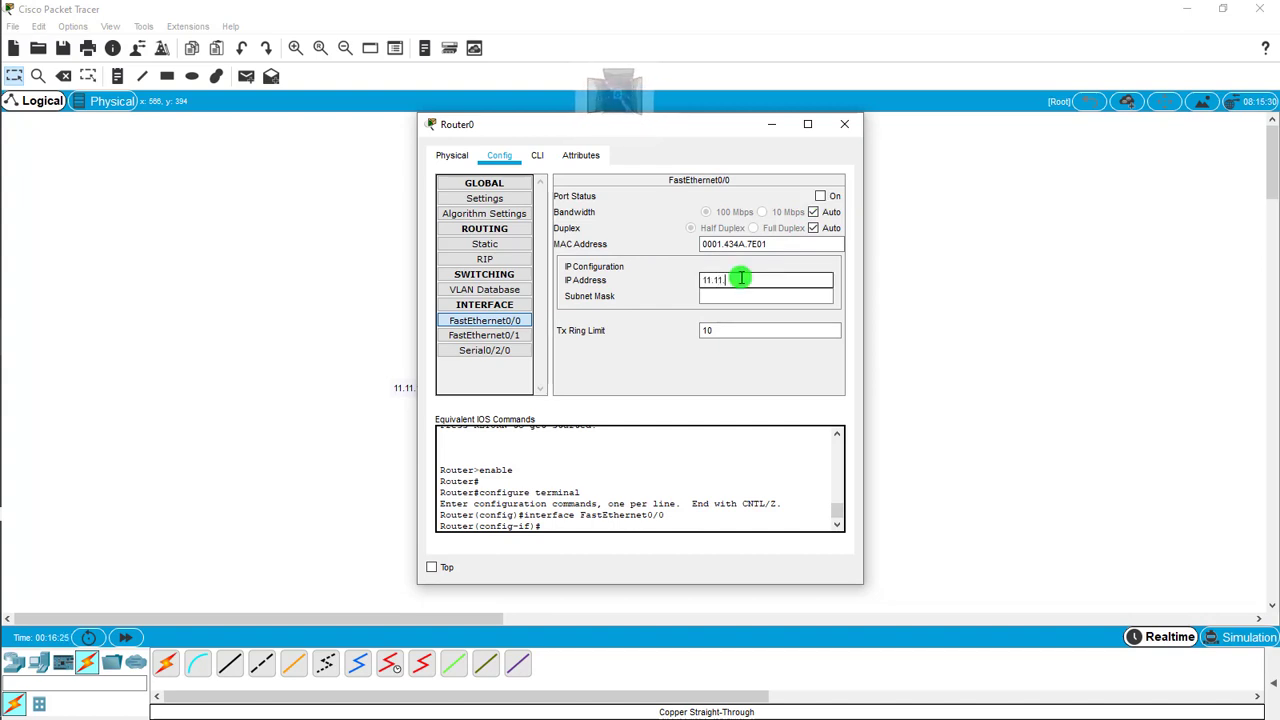
type("11.11.11")
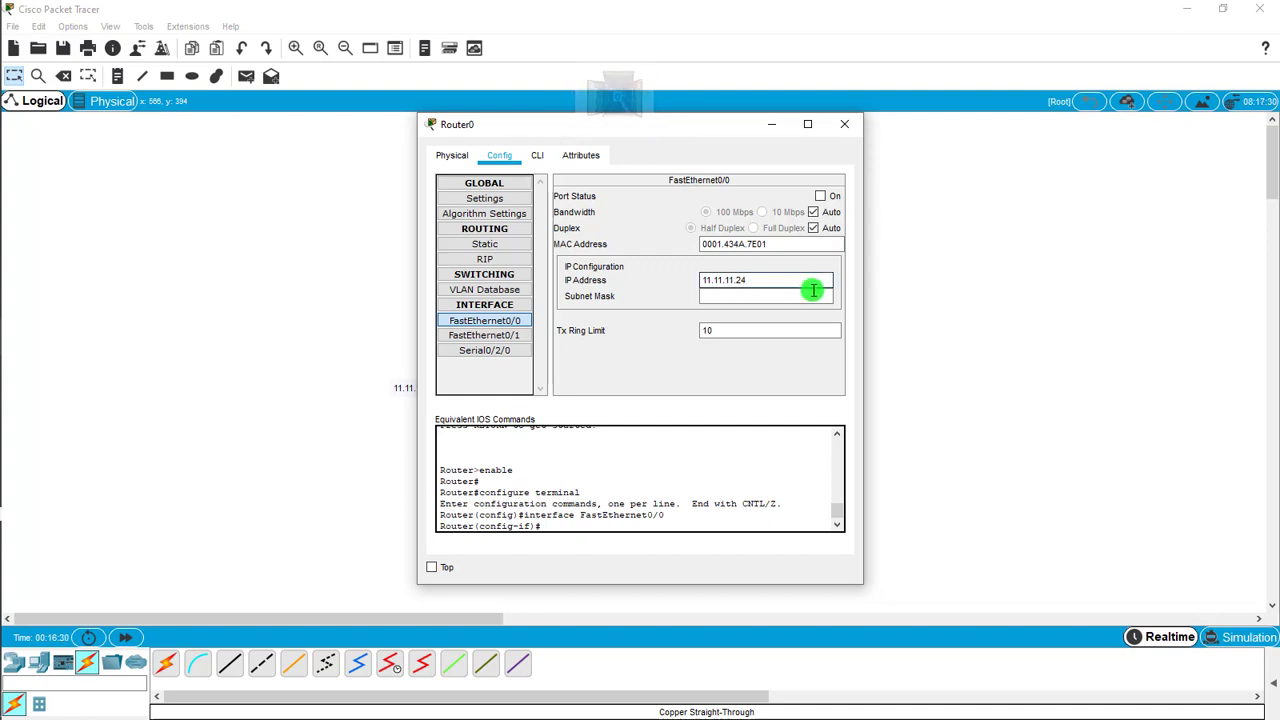
type(".25")
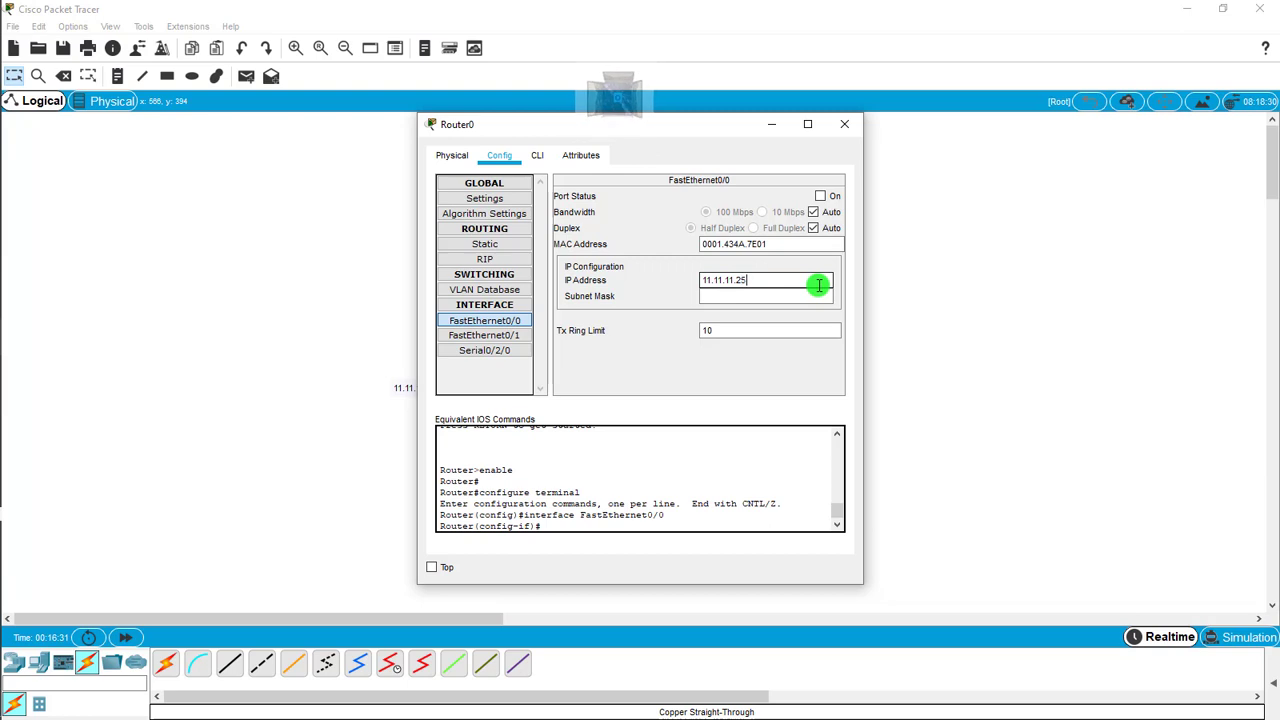
type("4")
Set the FastEthernet0/0 subnet mask to 255.255.255.0, turn the port on, and close the Router0 configuration.
left_click(759, 297)
key("BackSpace")
key("BackSpace")
key("BackSpace")
key("BackSpace")
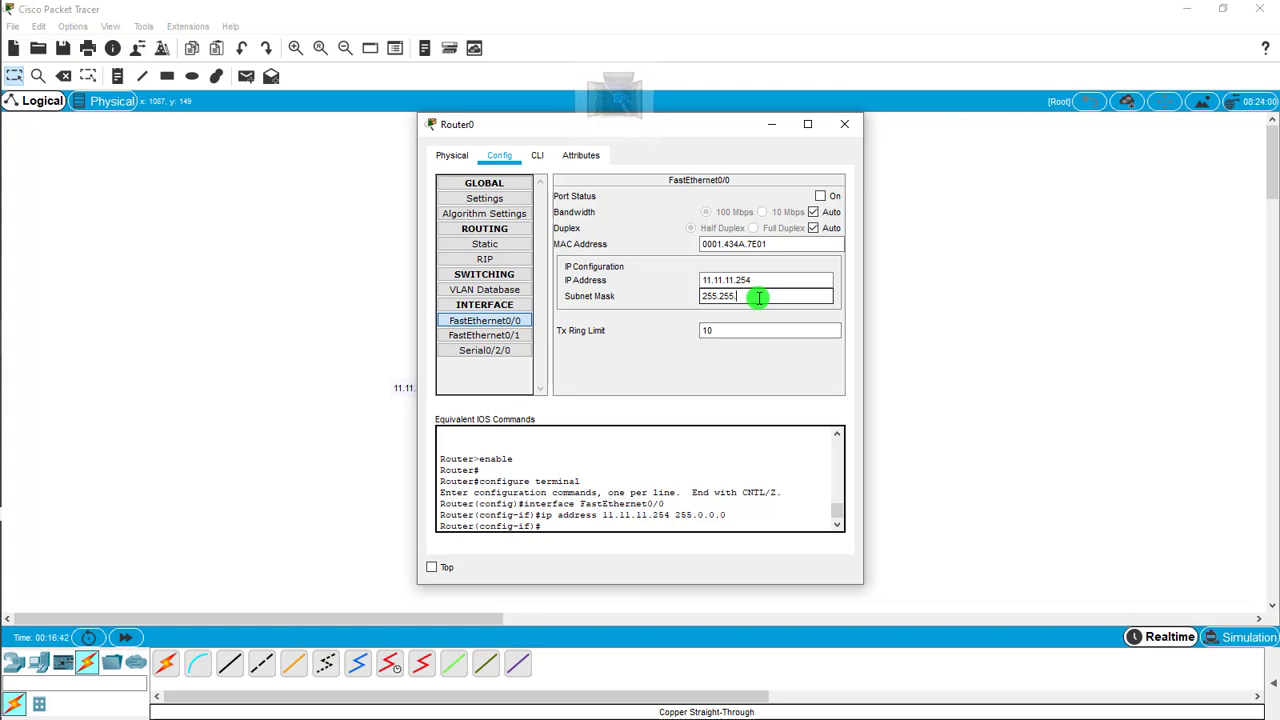
type("255")
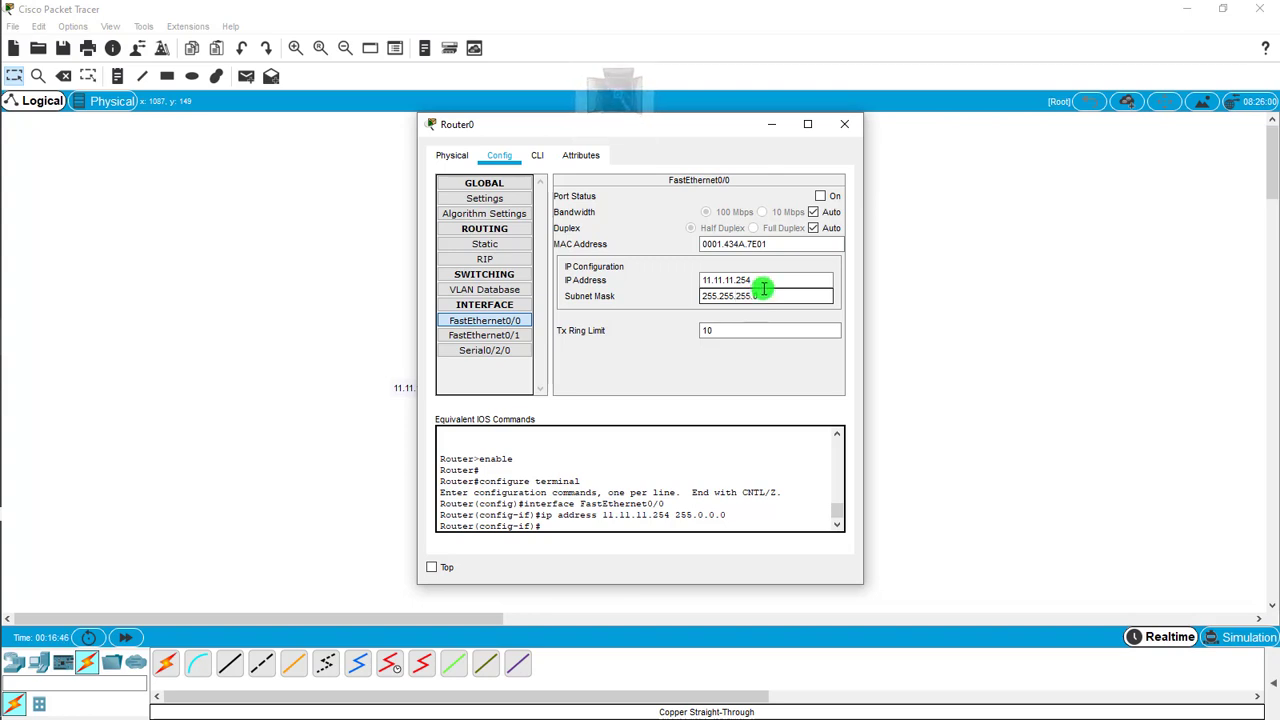
type(".0")
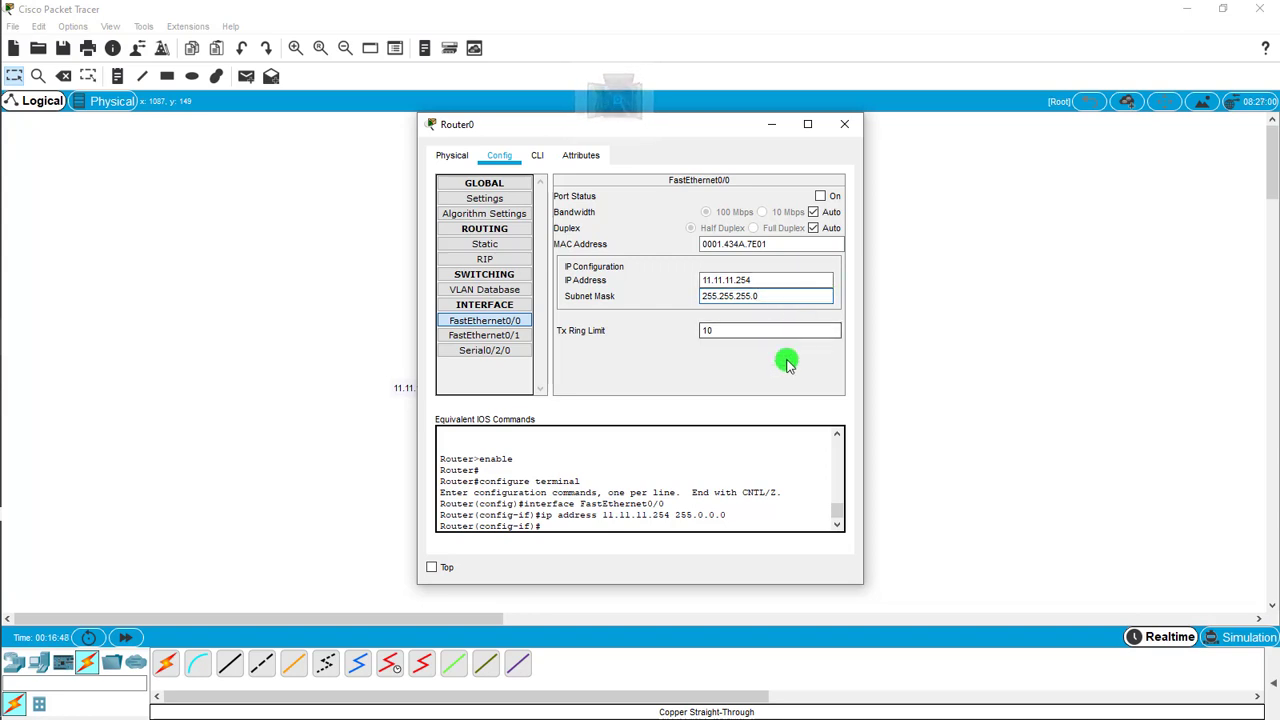
left_click(820, 197)
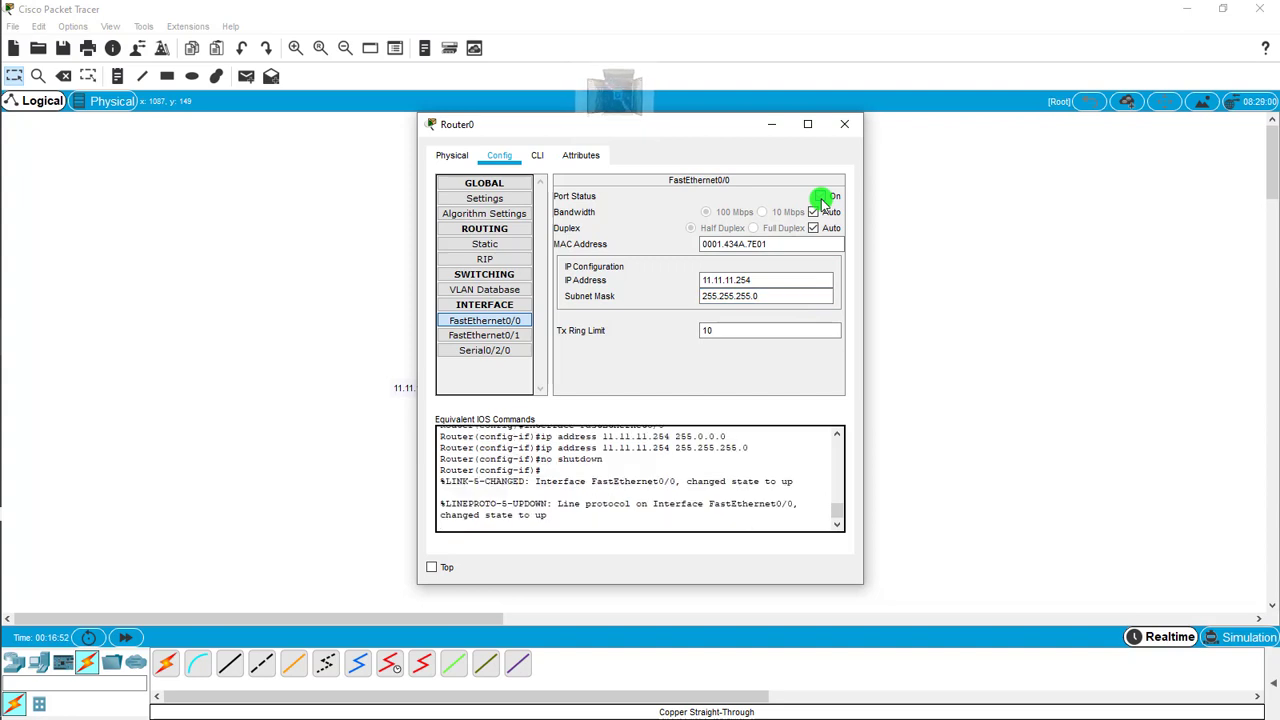
left_click(846, 130)
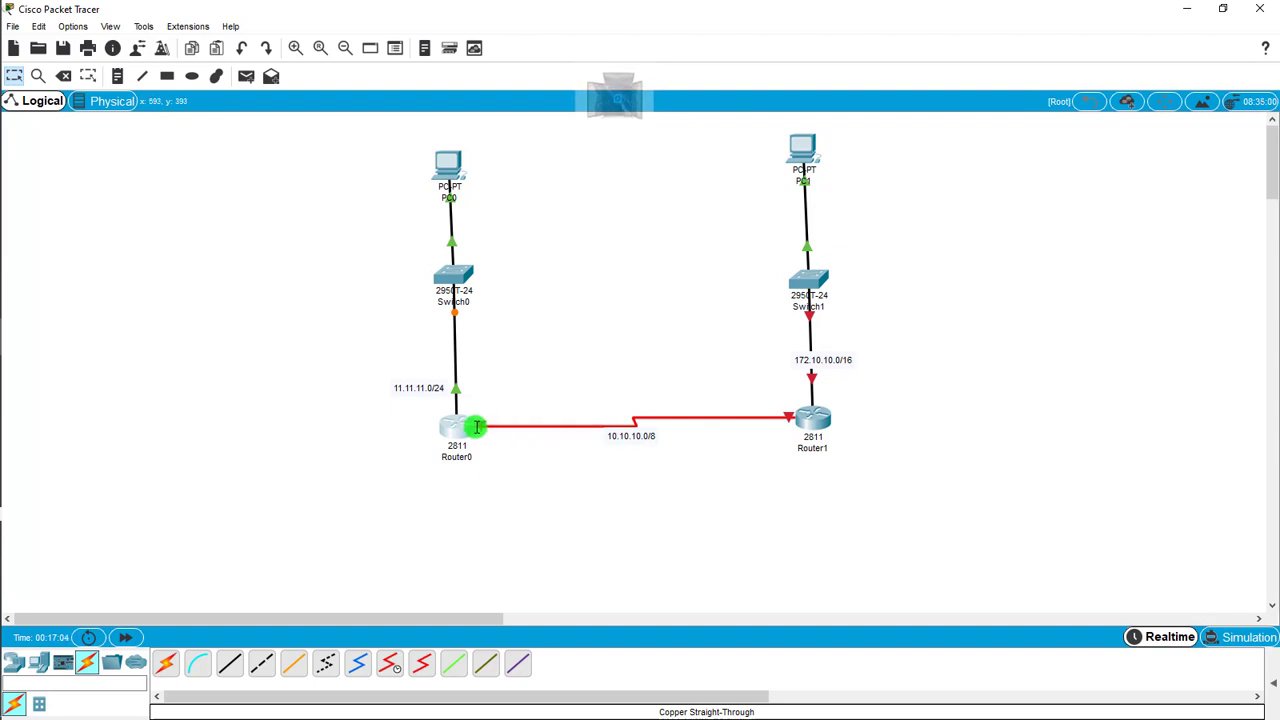
Configure Router0's Serial0/2/0 interface with IP address 10.10.10.254 and subnet mask 255.0.0.0, and turn the port on.
mouse_move(474, 425)
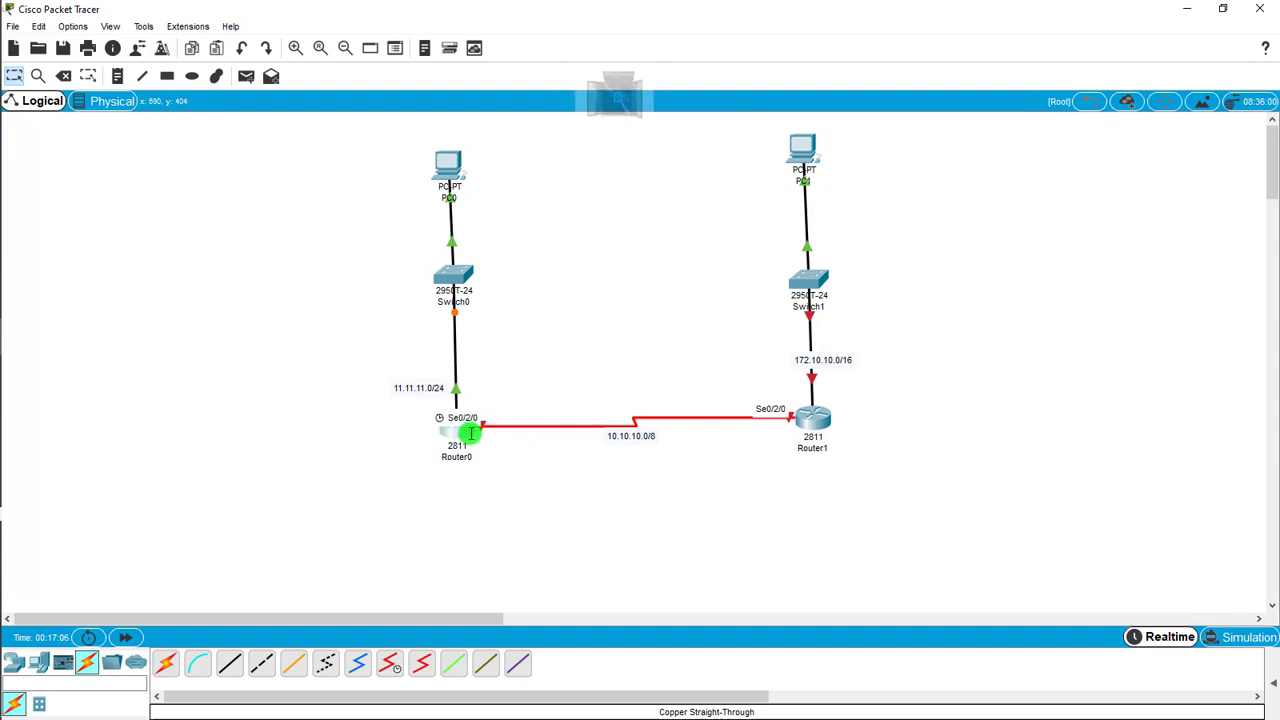
left_click(464, 430)
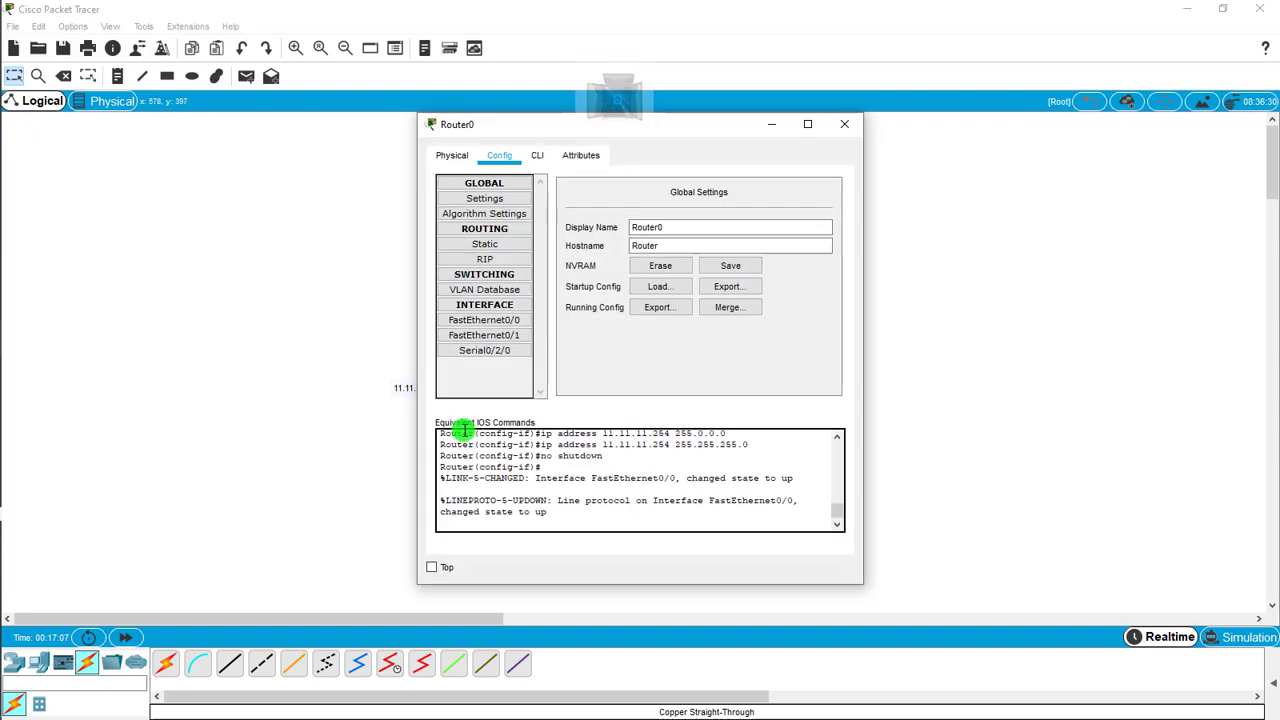
left_click(481, 352)
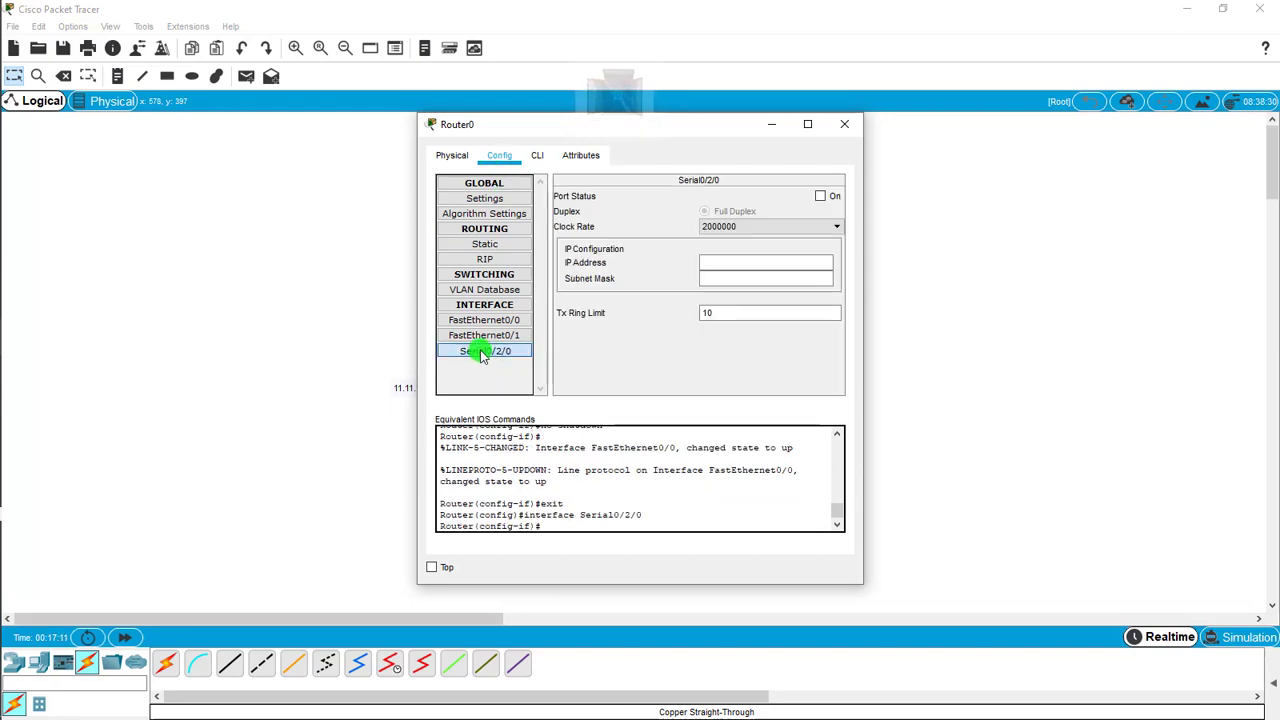
left_click(730, 263)
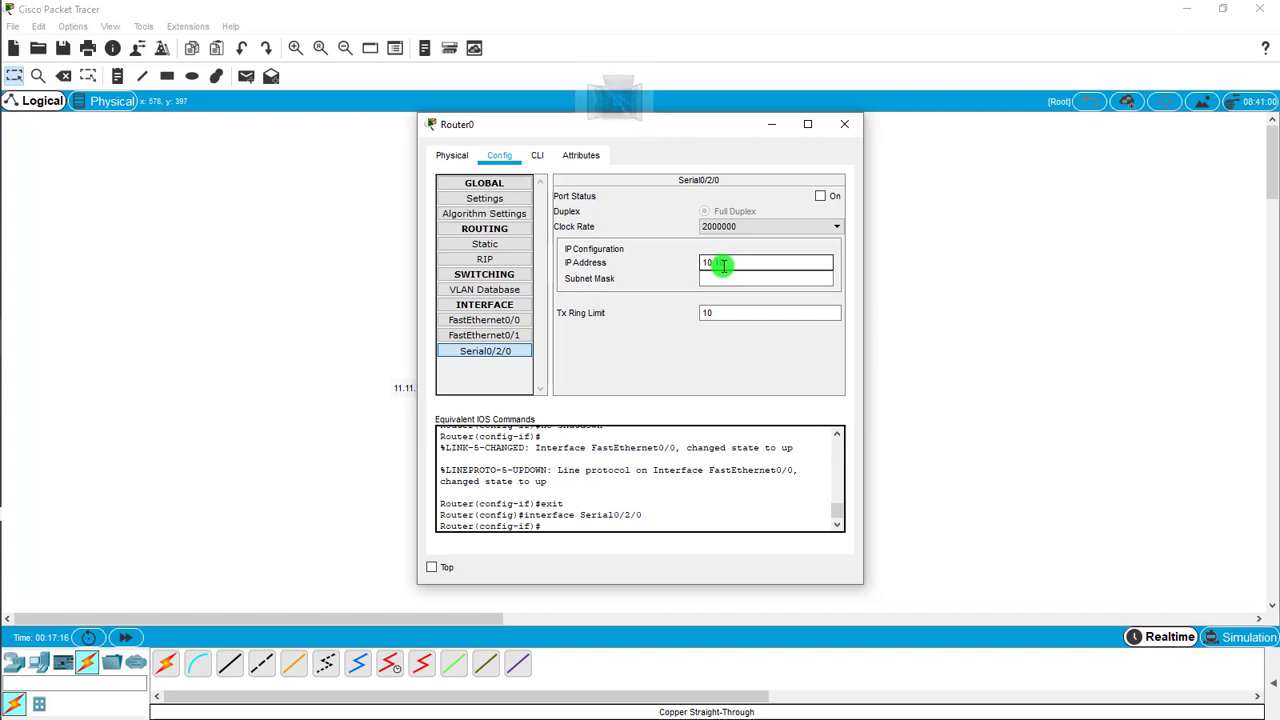
type("10.10.10.254")
left_click(728, 279)
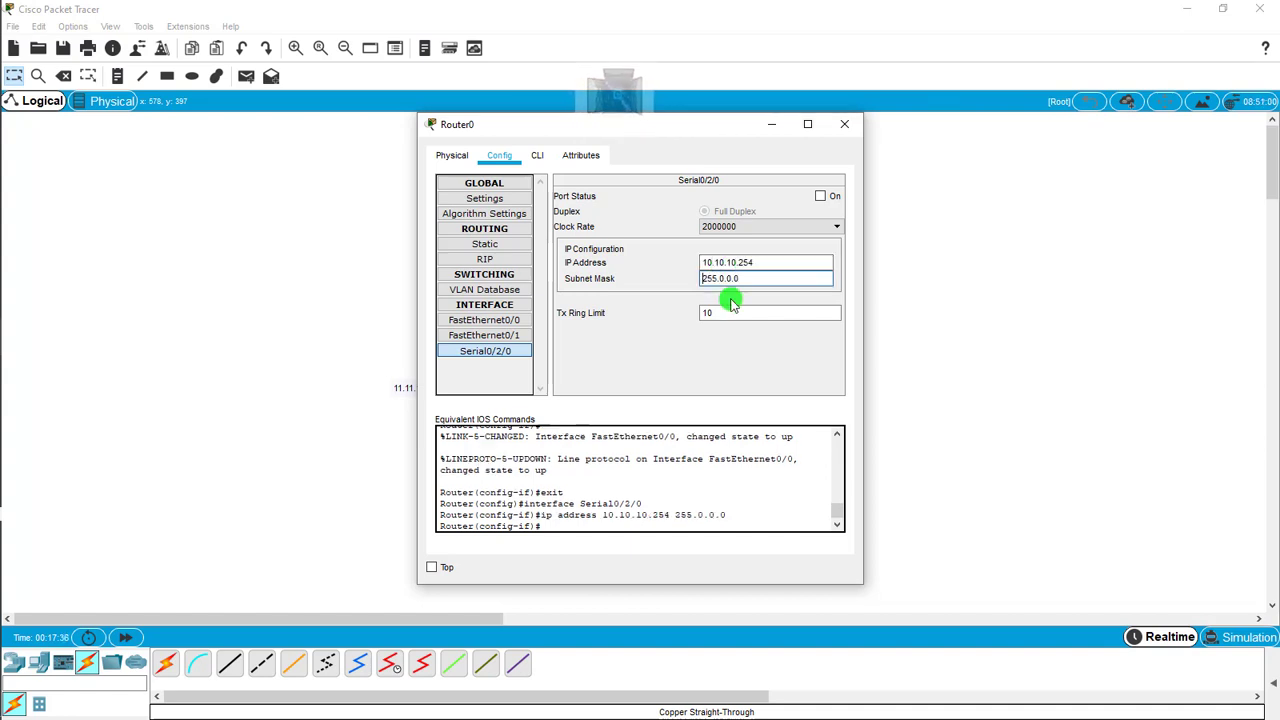
left_click(827, 199)
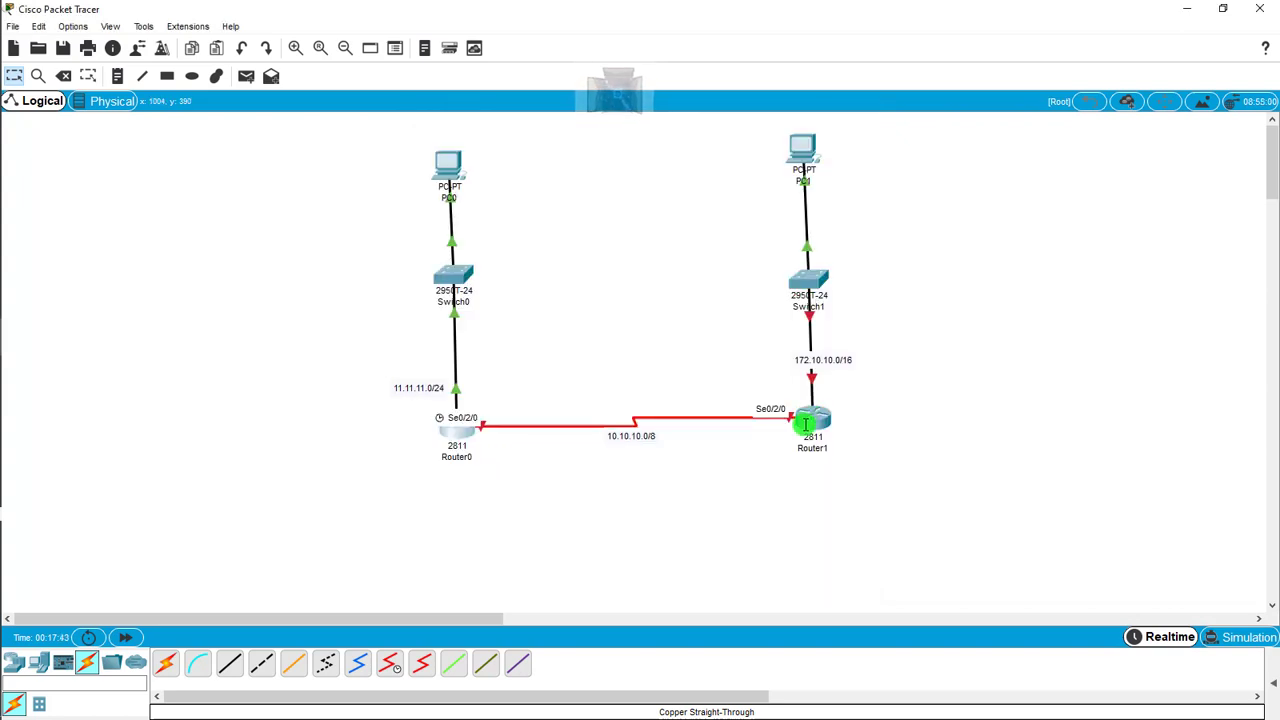
In Router1's command line, decline the initial configuration dialog and enter privileged mode with the en command.
left_click(810, 418)
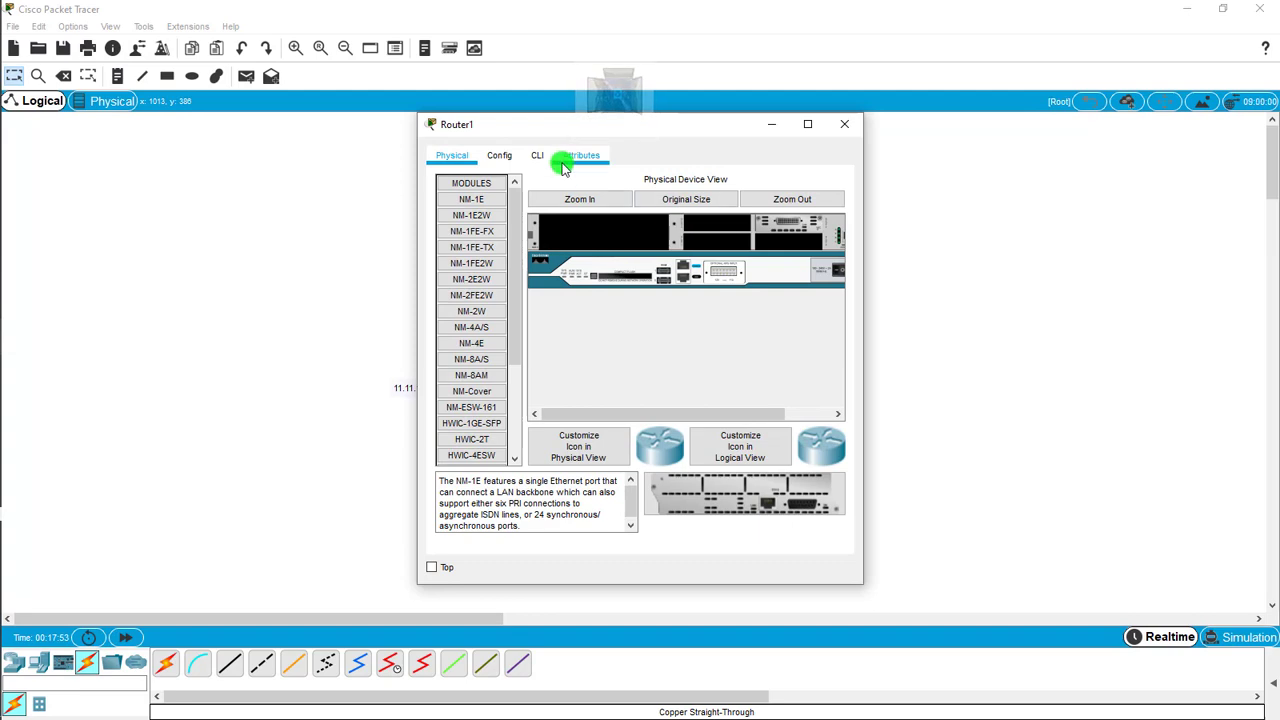
left_click(537, 155)
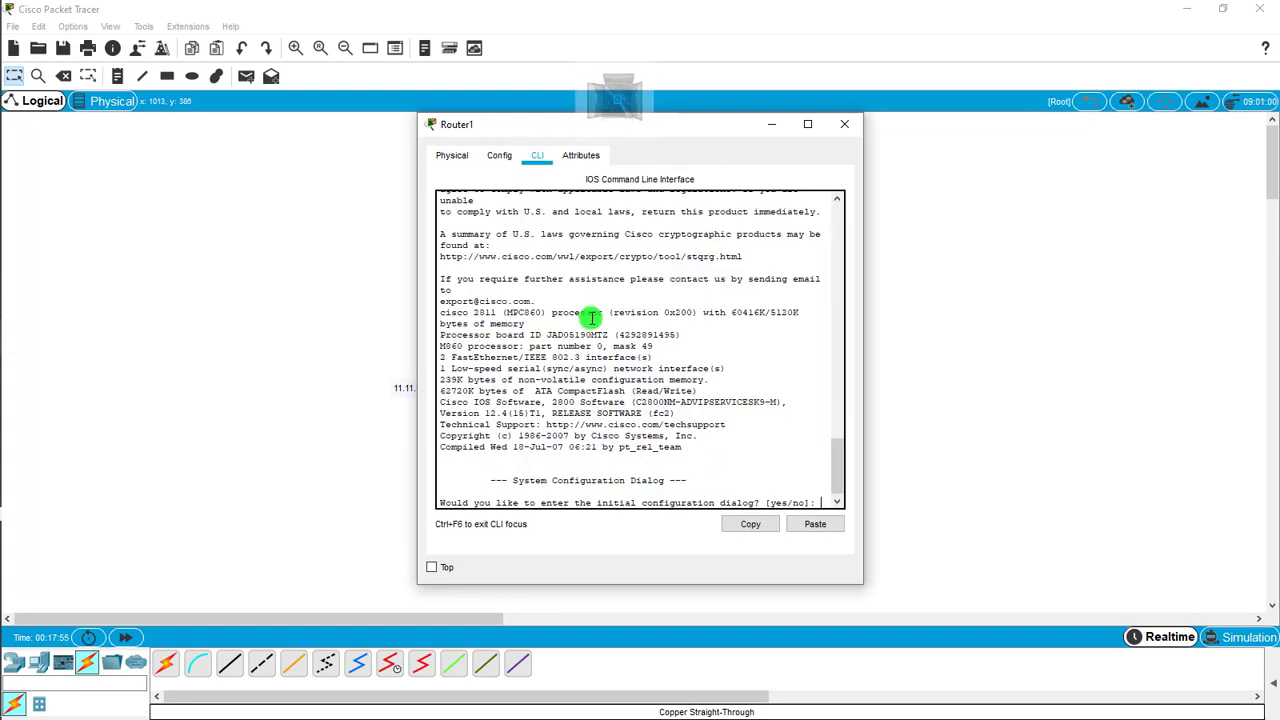
key("super+Up")
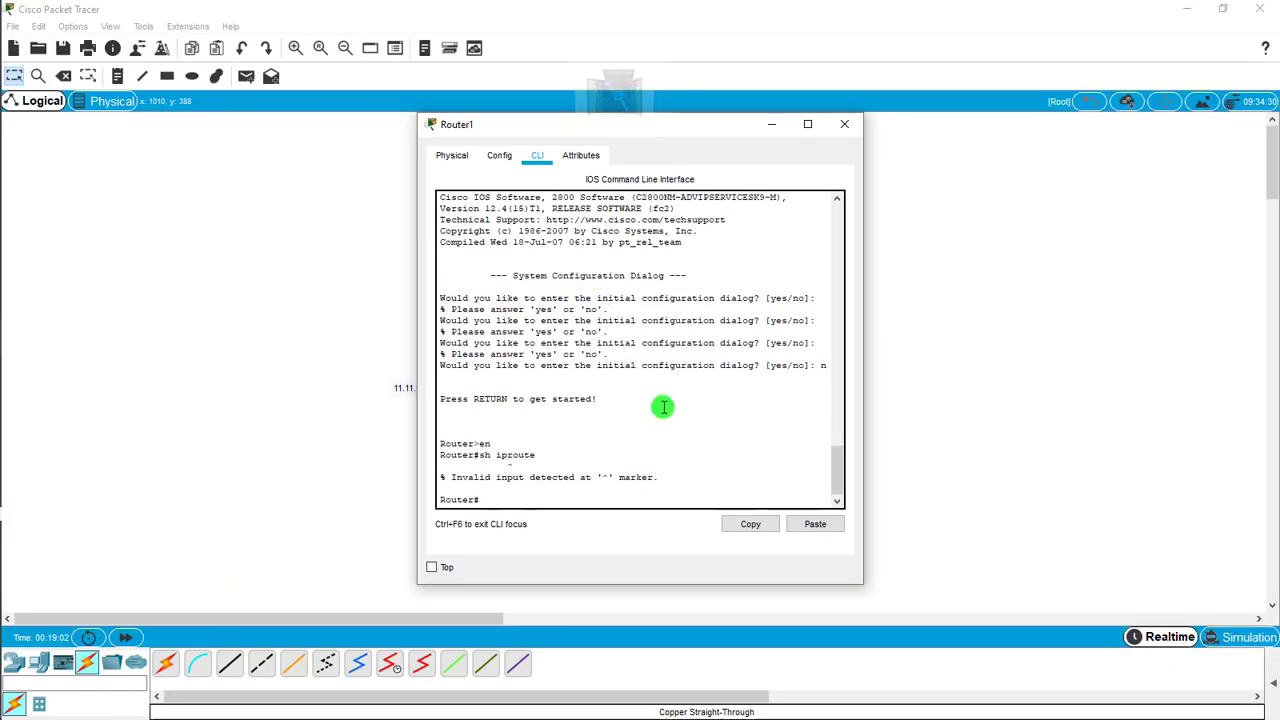
key("Return")
key("Return")
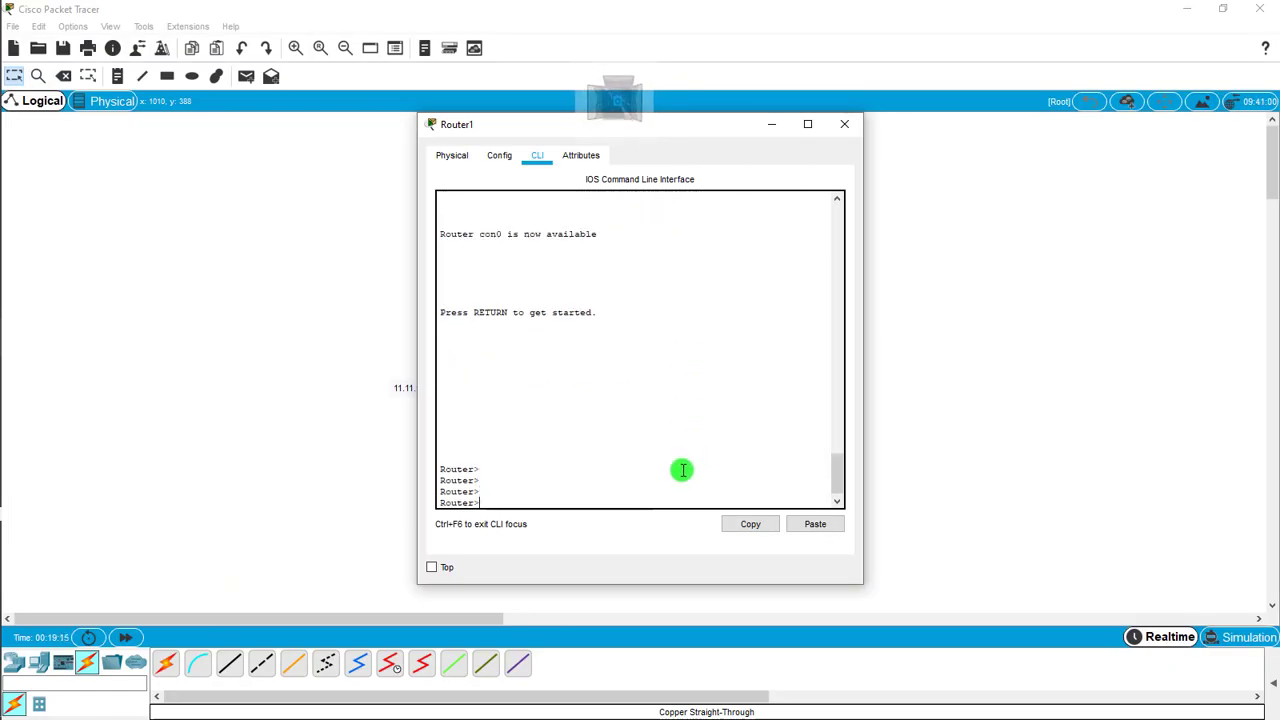
type("en")
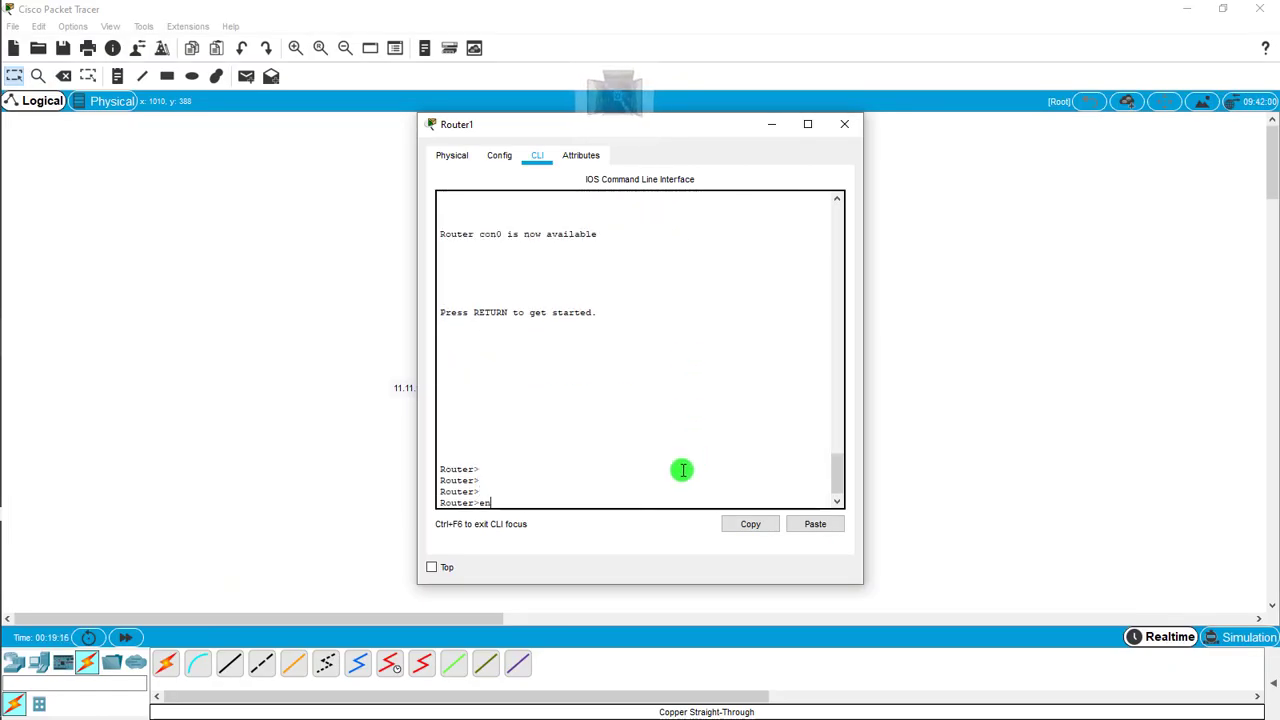
key("Return")
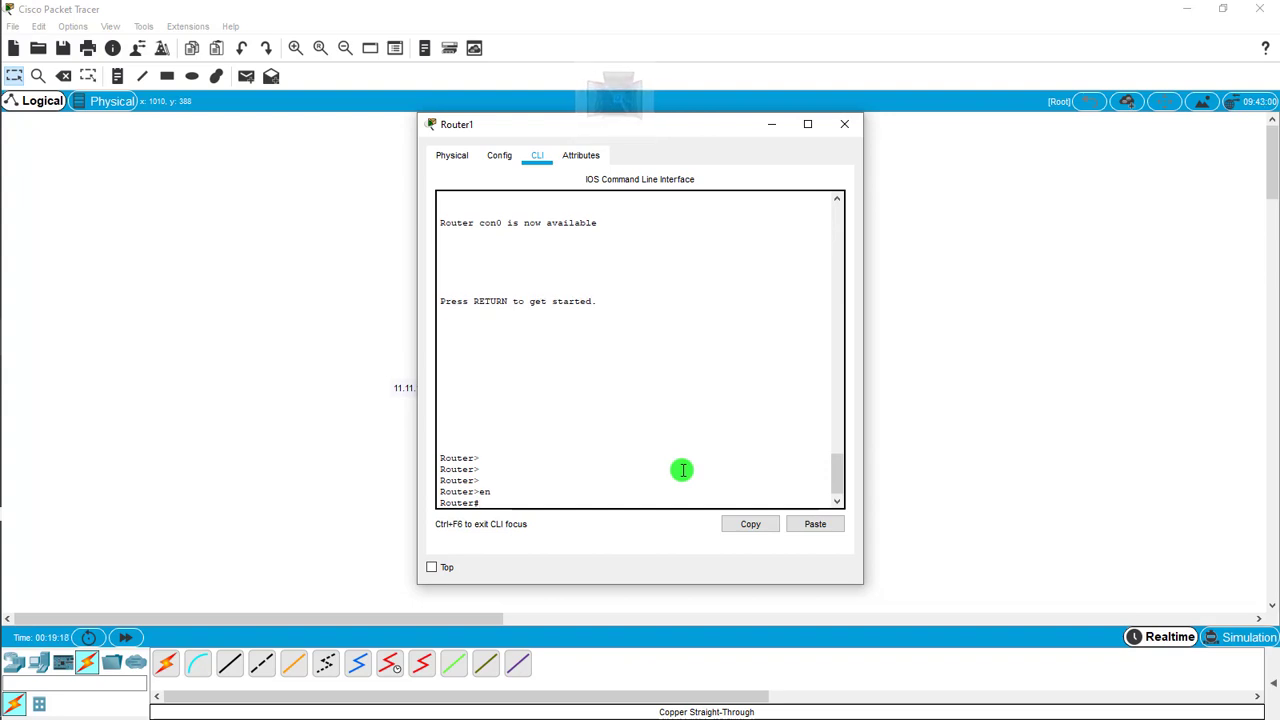
Display Router1's routing table with sh ip route and examine the static route code in an enlarged window.
type("sh ")
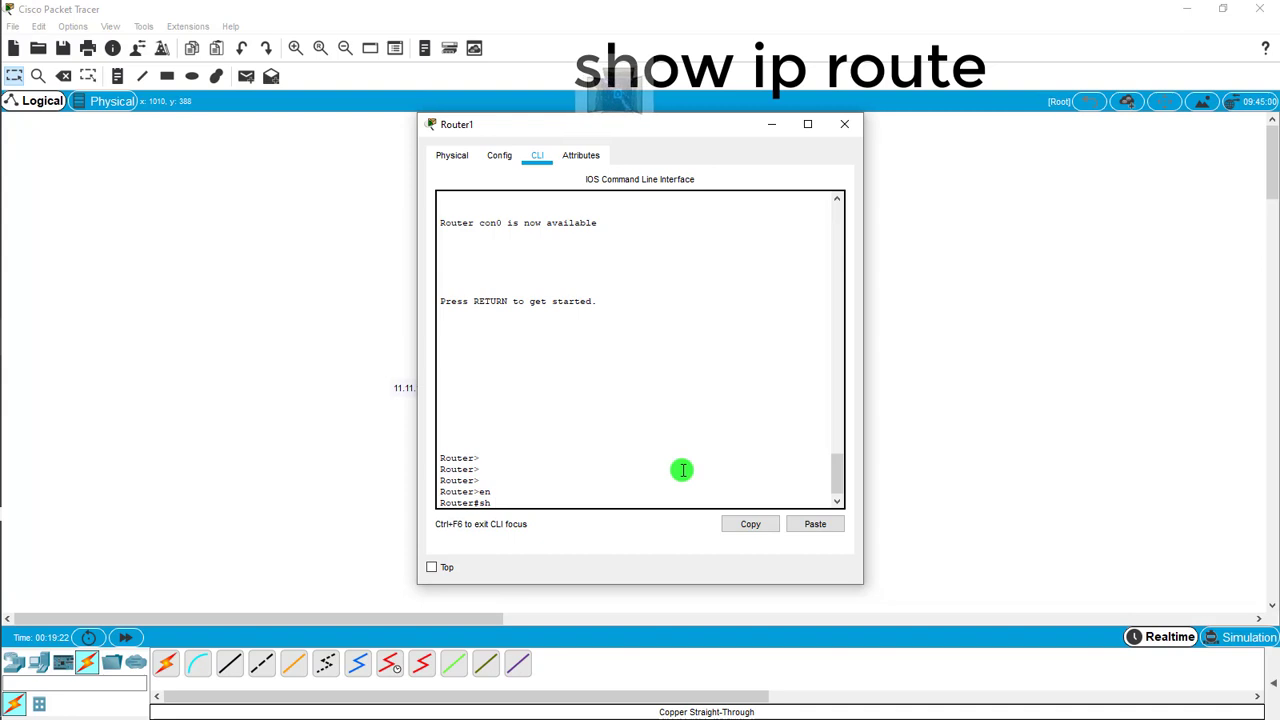
type("ip ro")
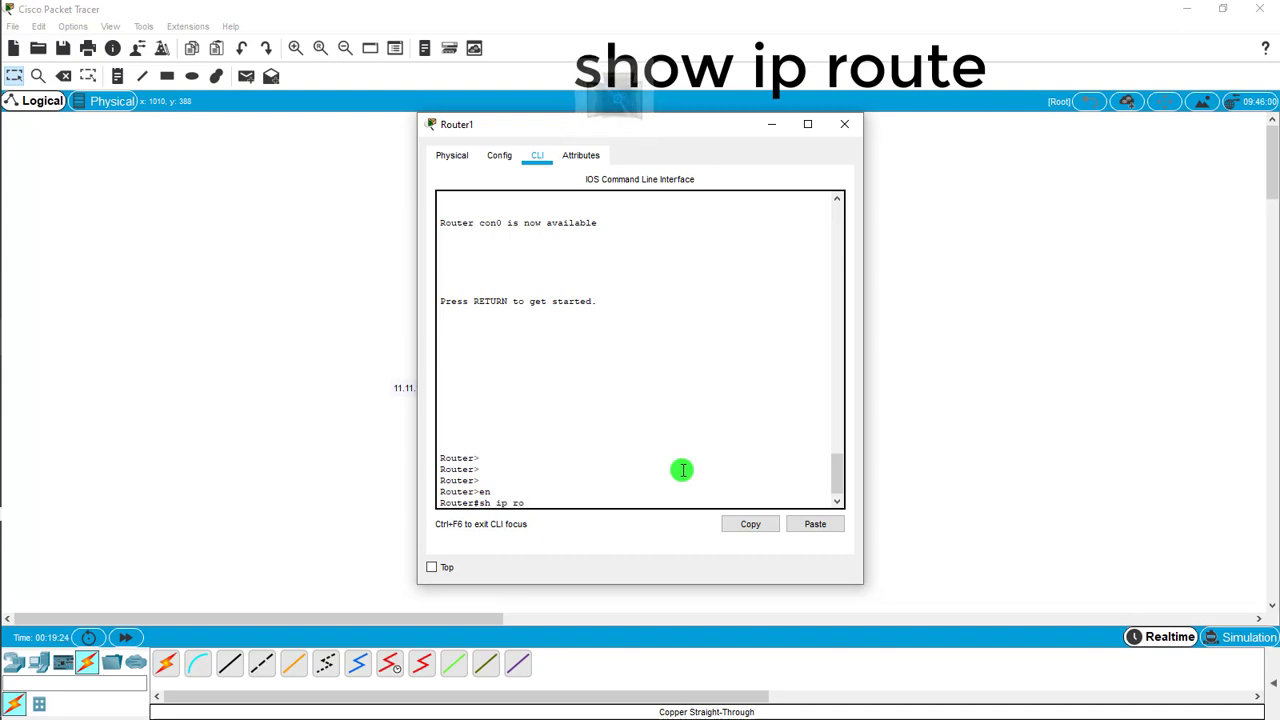
type("ute")
key("Return")
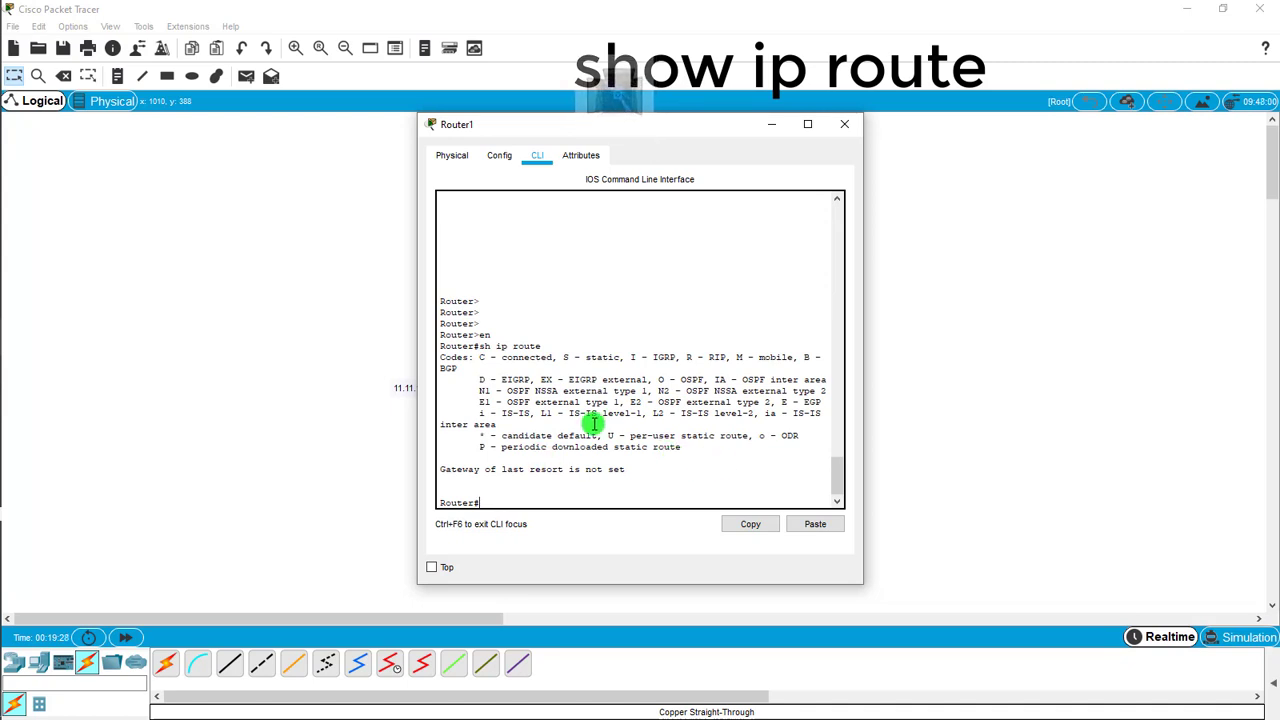
left_click(807, 124)
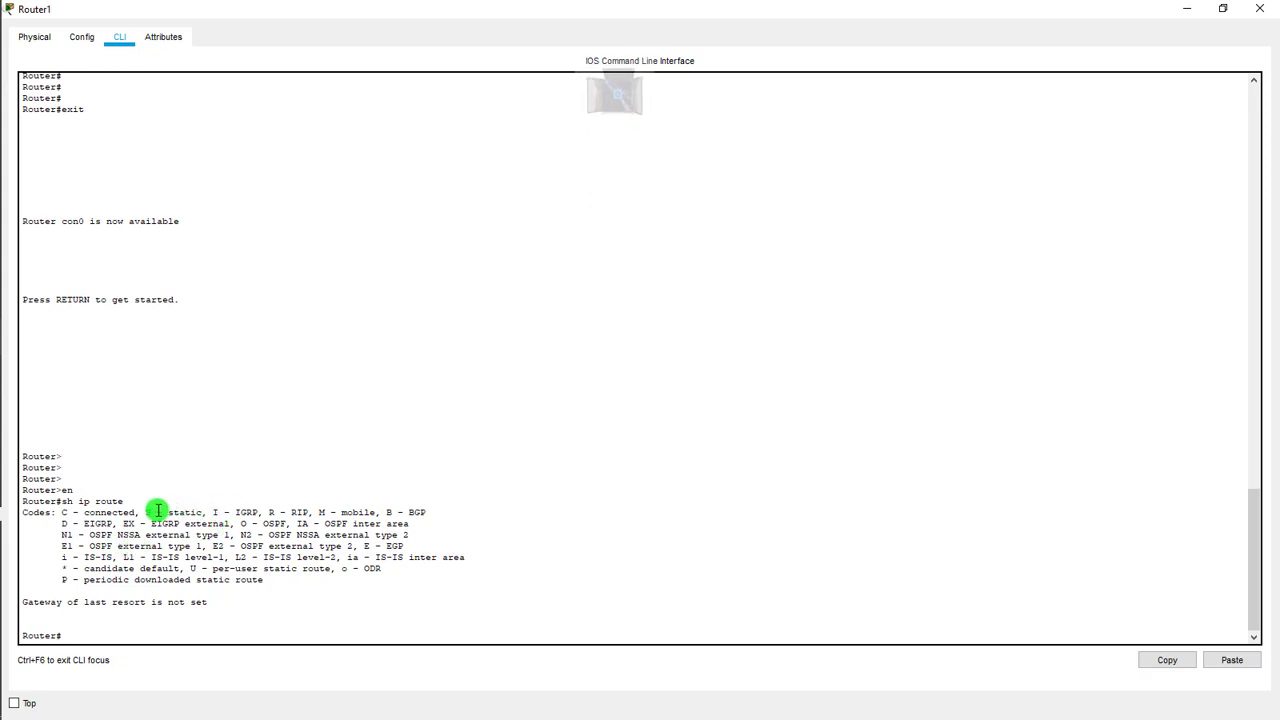
left_click_drag(146, 512, 200, 511)
left_click(87, 623)
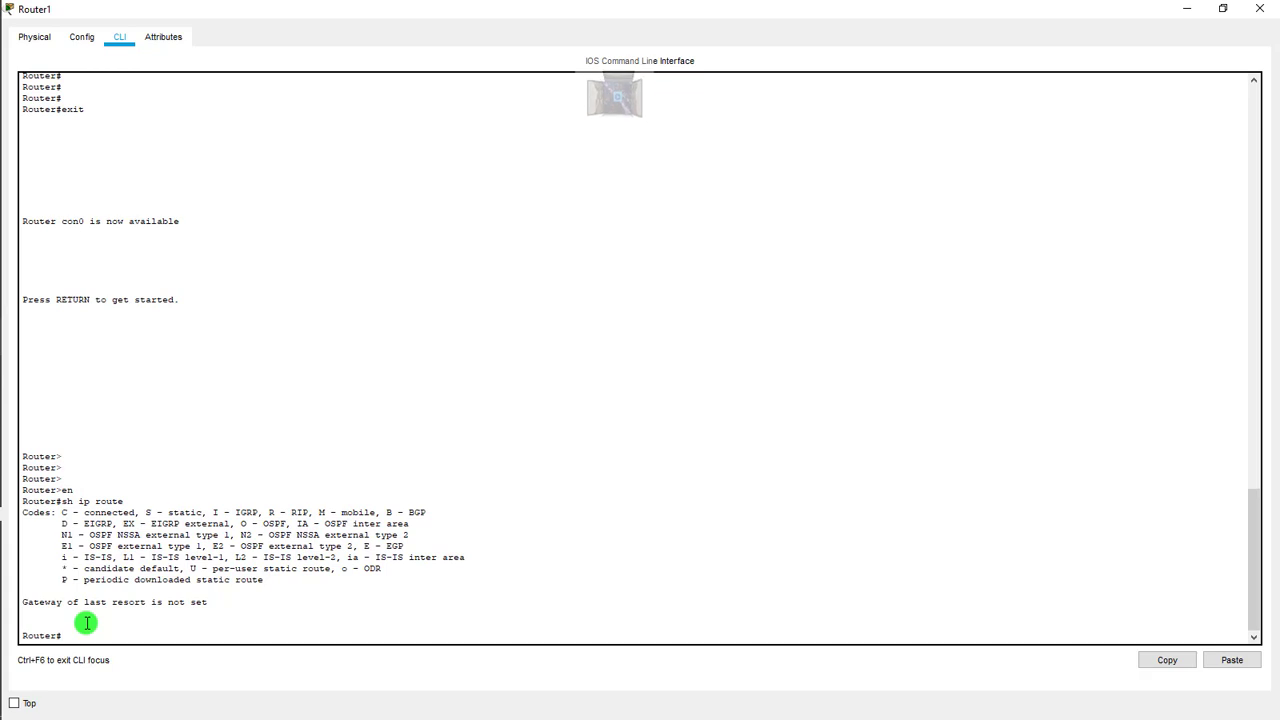
Enter global configuration mode on Router1 with the conf t command.
type("conf")
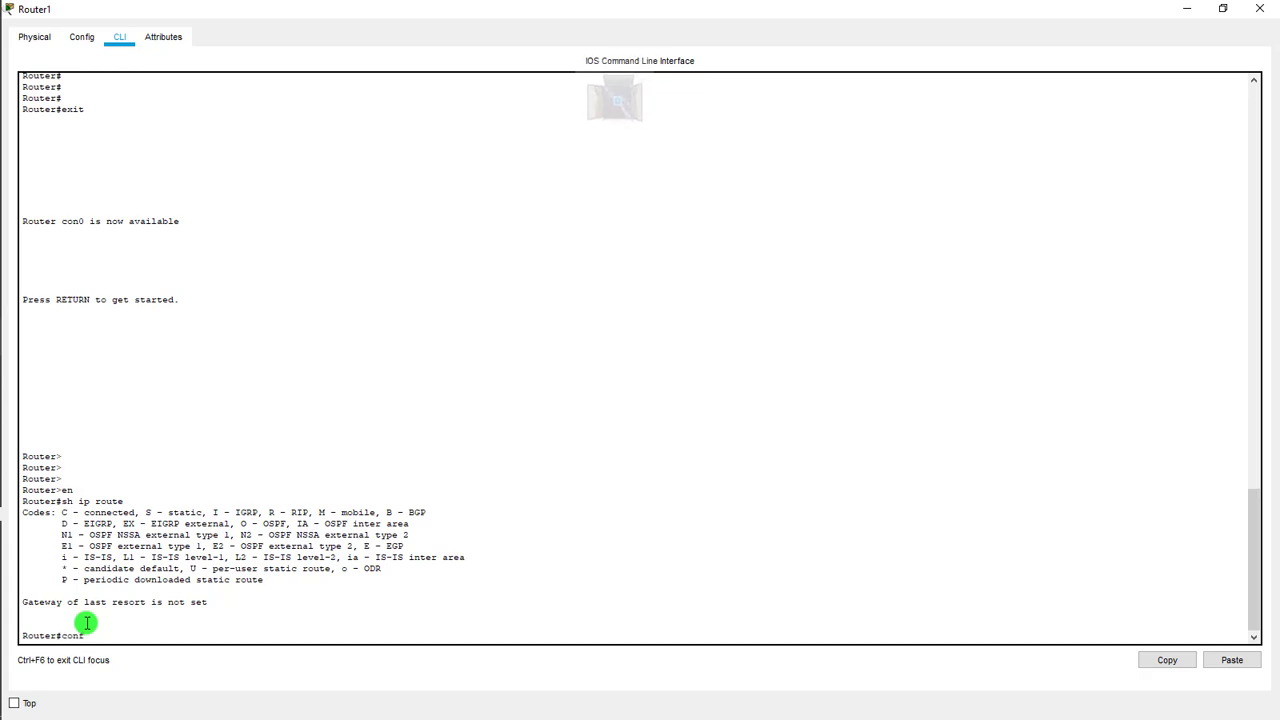
type(" t")
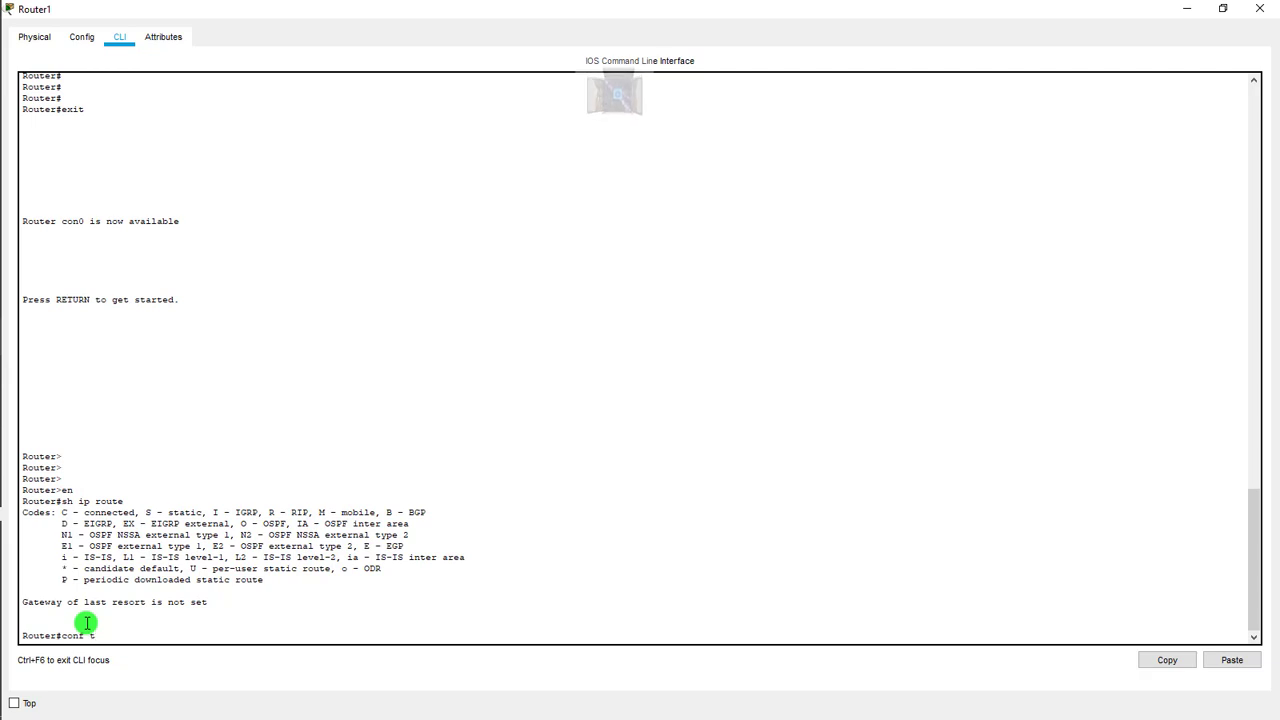
key("BackSpace")
key("BackSpace")
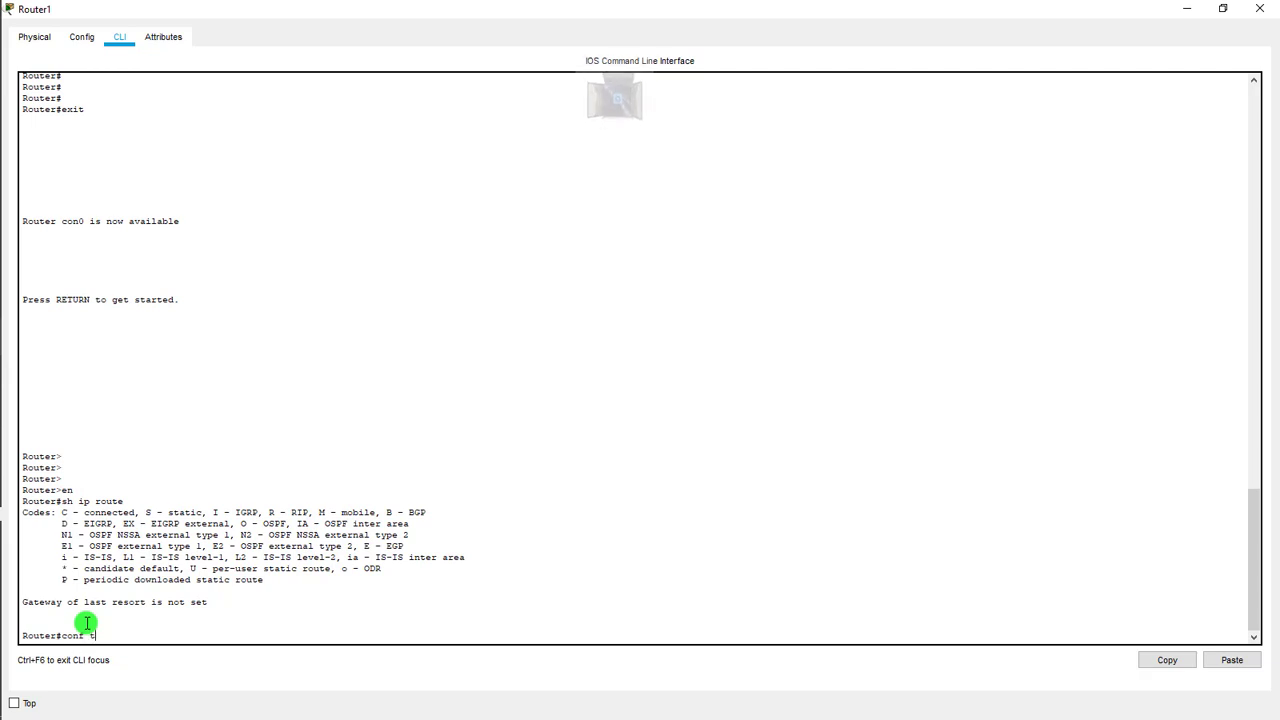
type("t")
key("Return")
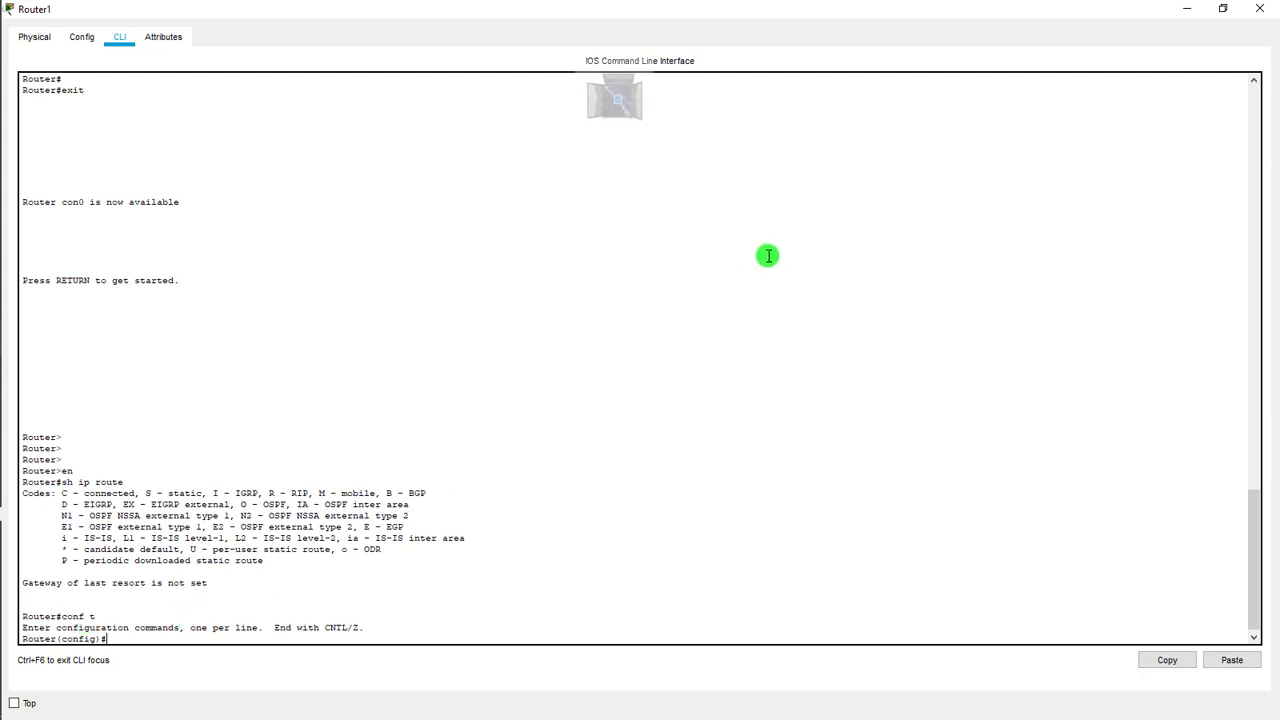
Restore the Router1 window to its smaller size and move it clear of PC0, Switch0 and Router0.
left_click(1222, 8)
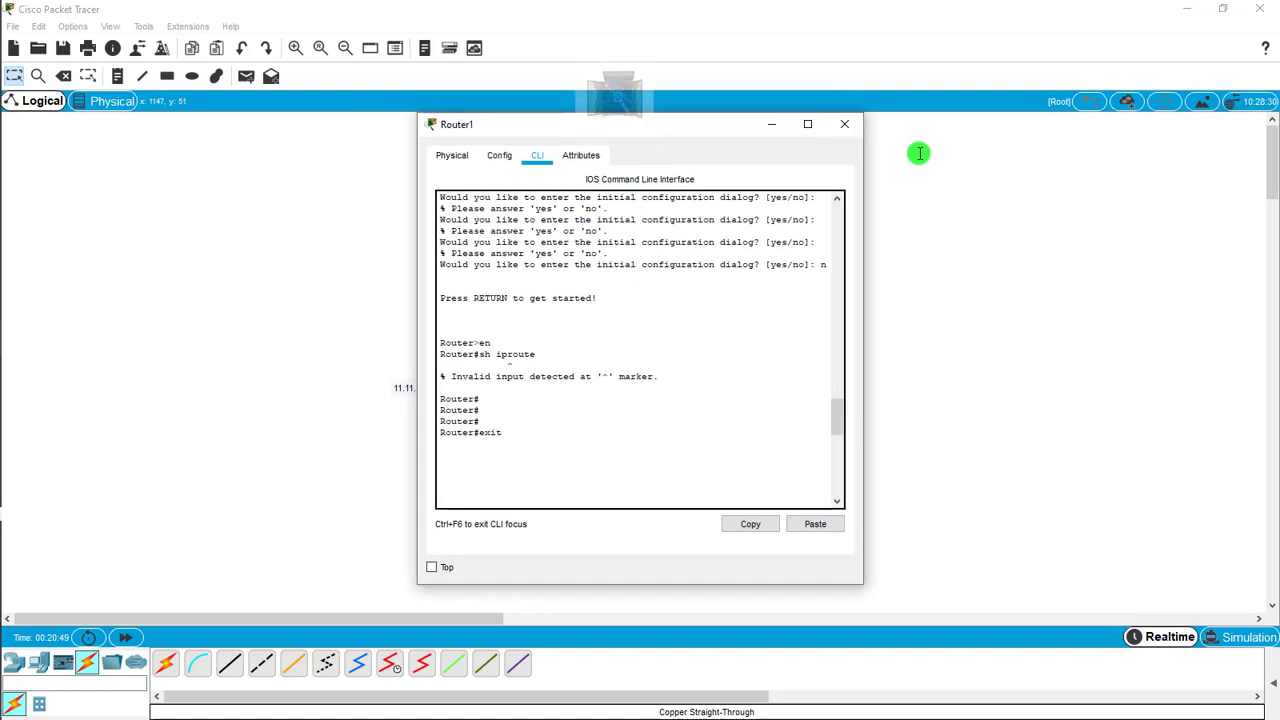
left_click_drag(598, 126, 954, 128)
left_click(797, 160)
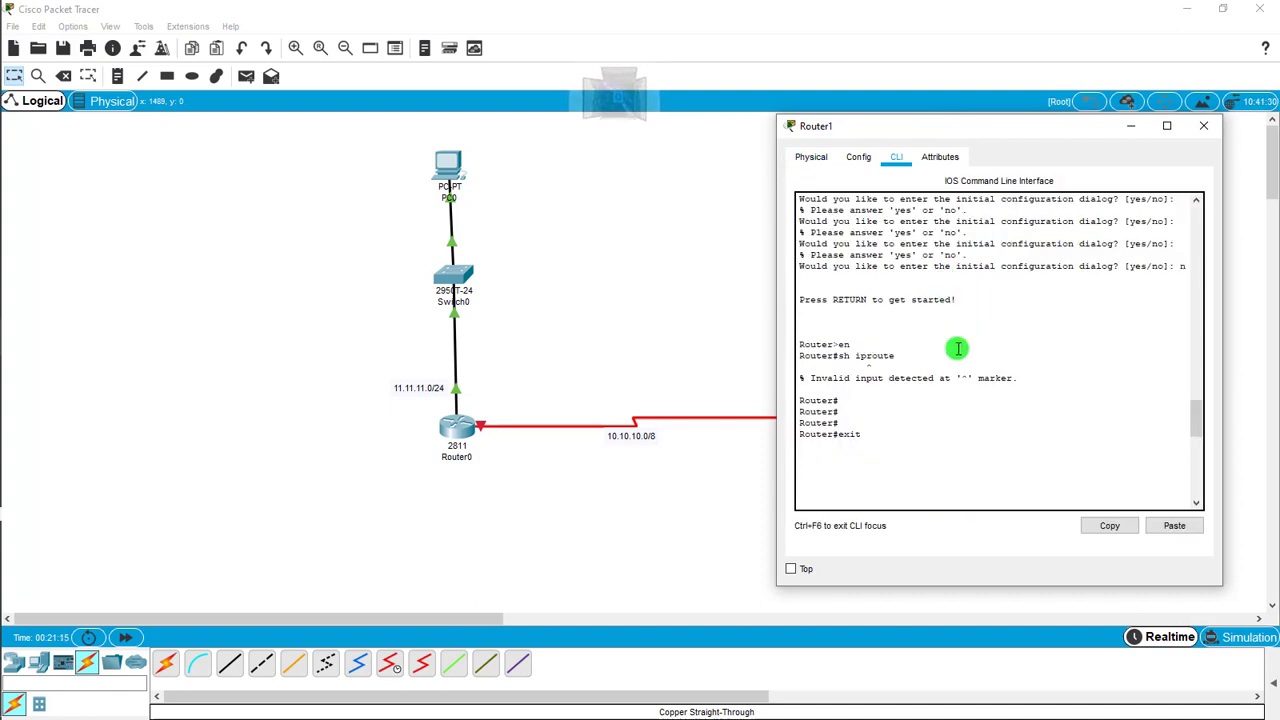
Enter interface configuration mode for Router1's serial interface with the command int ser0/2/0.
left_click(943, 421)
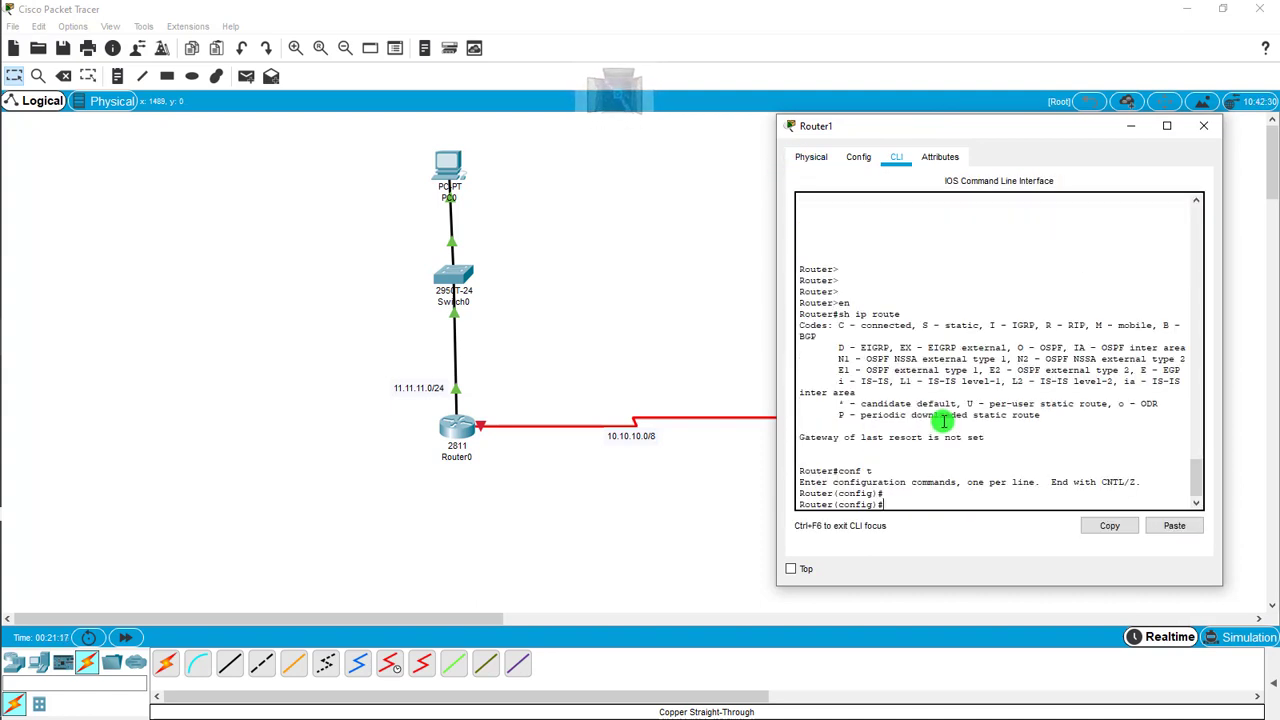
key("Return")
key("Return")
key("Return")
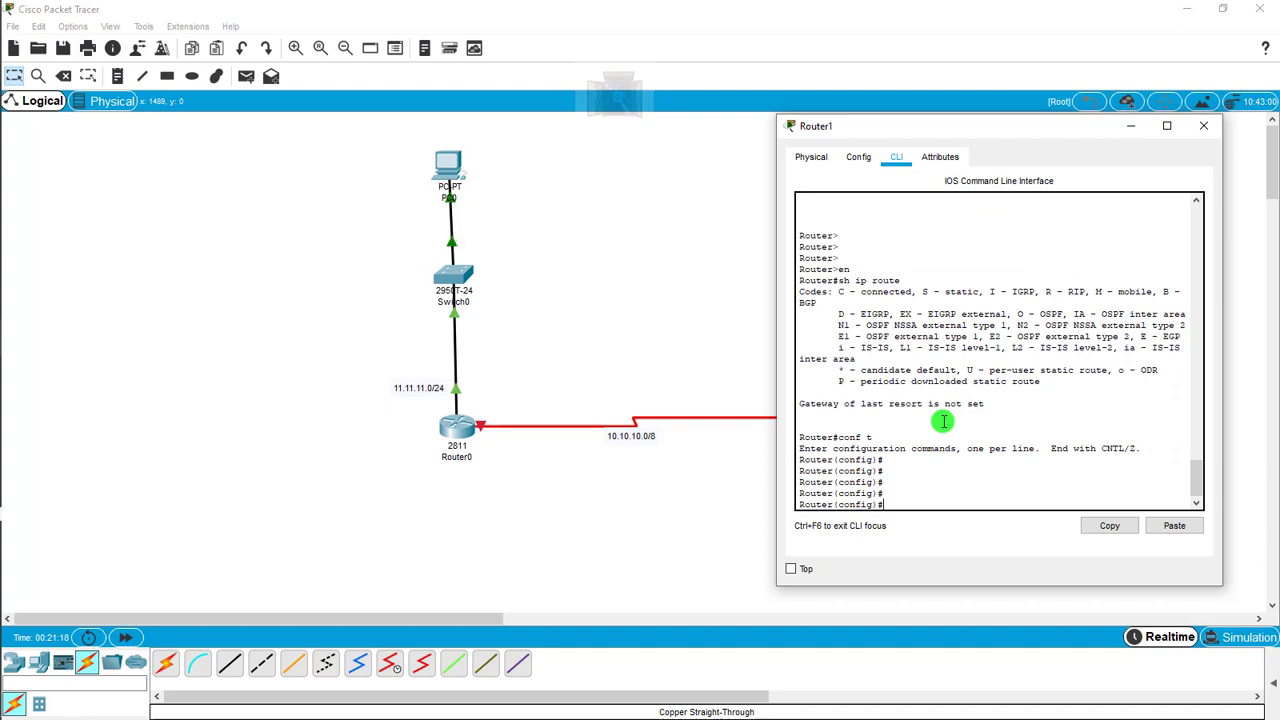
type("int")
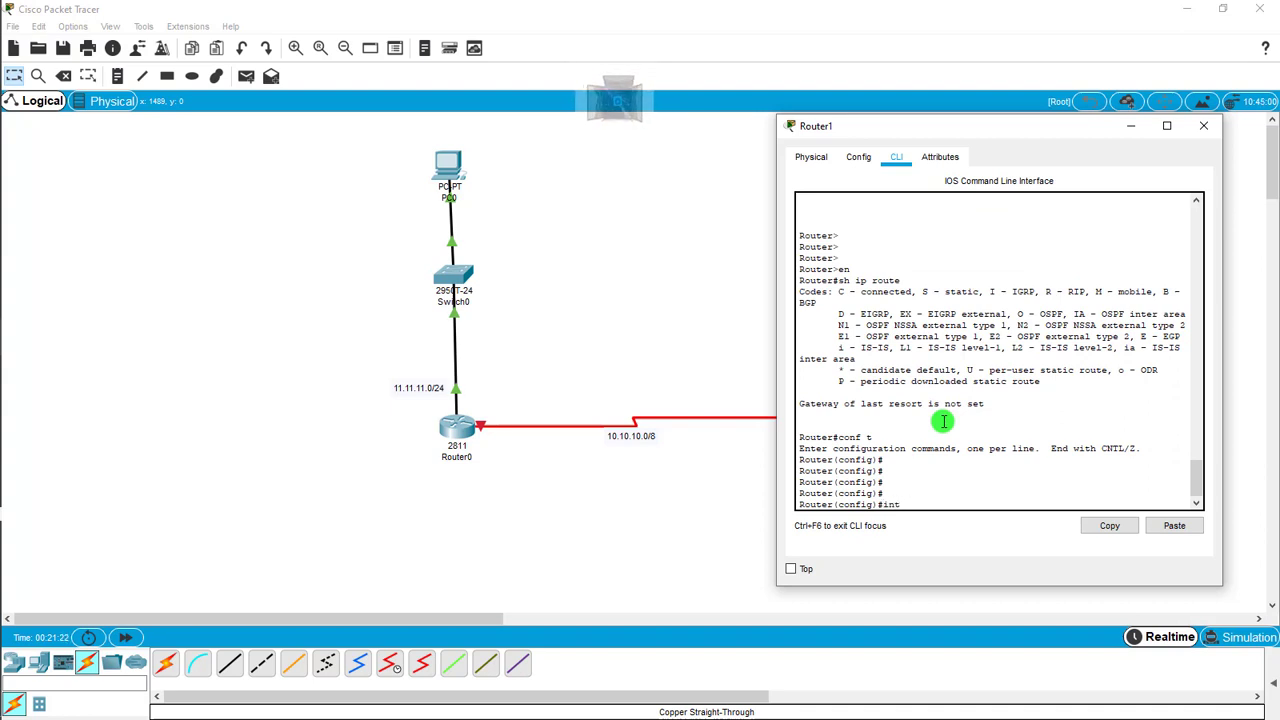
type(" ser")
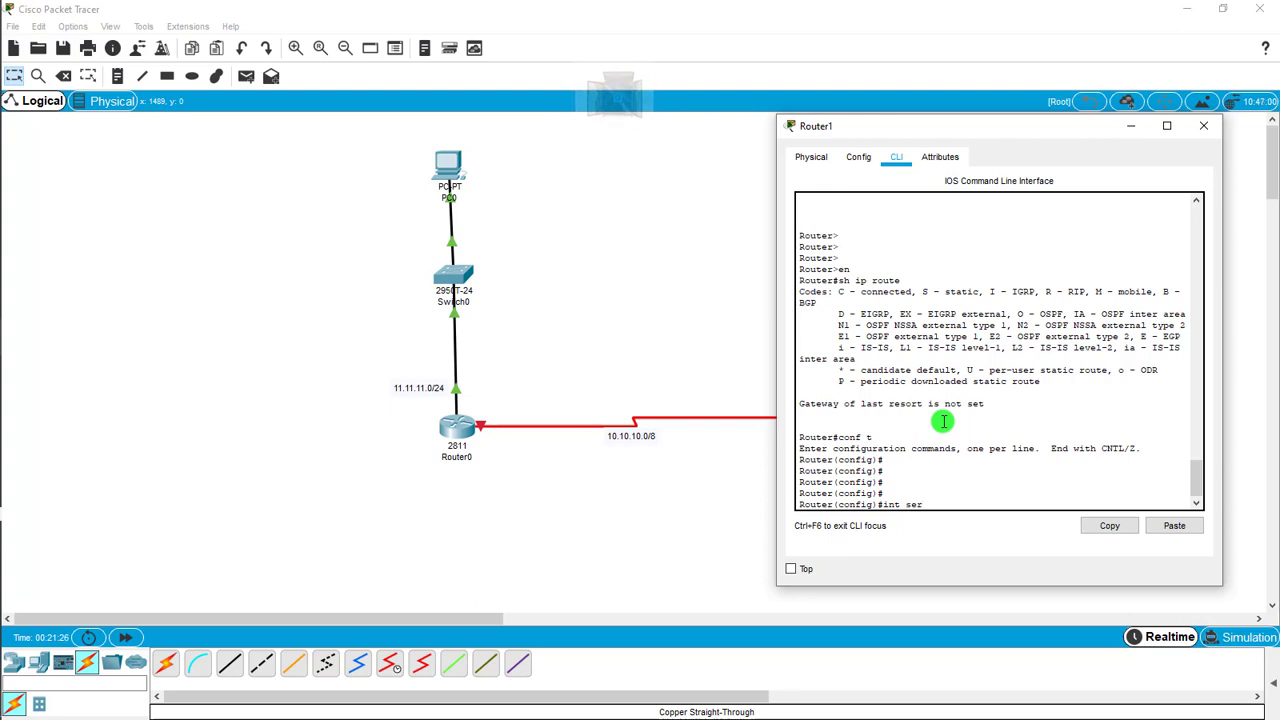
type("0/")
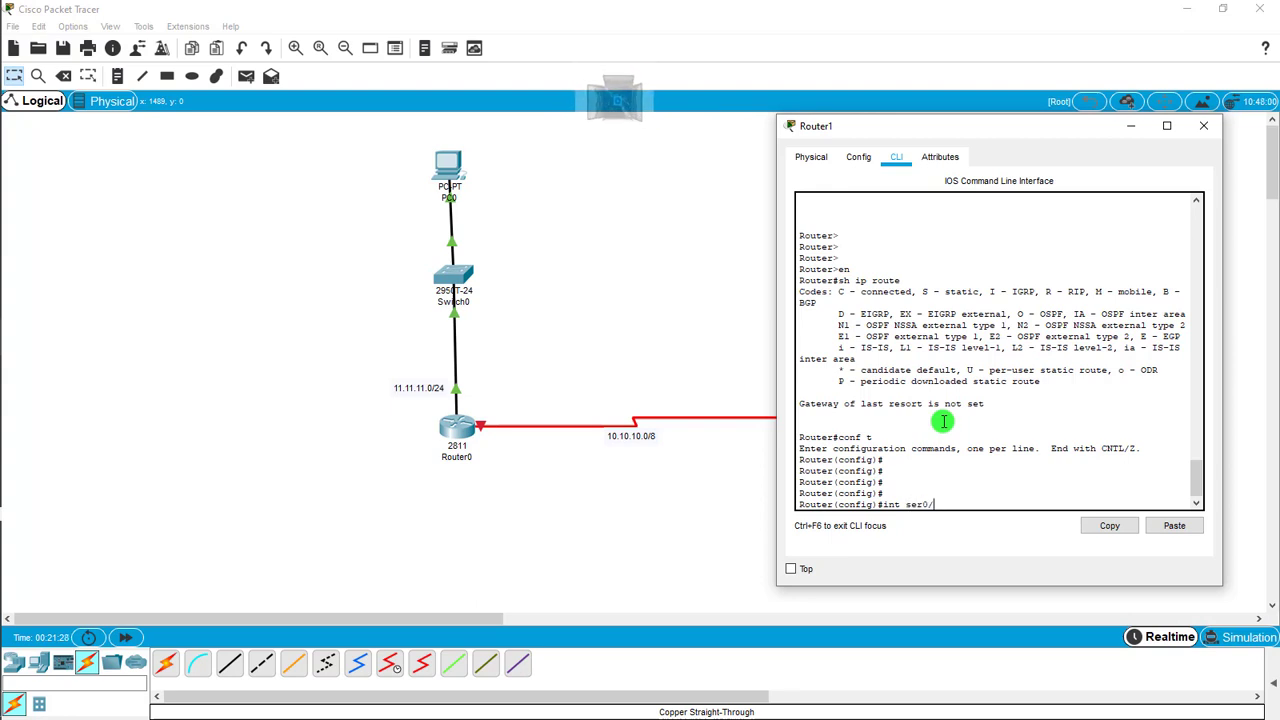
type("2")
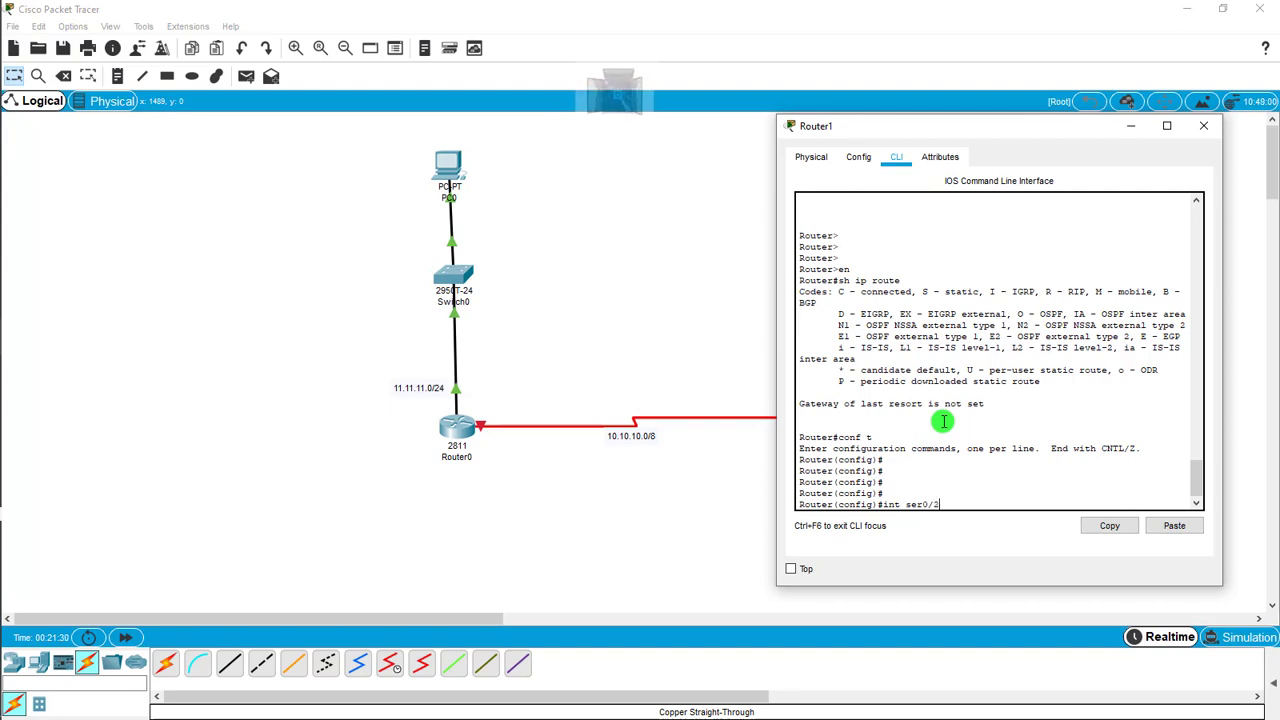
type("/0")
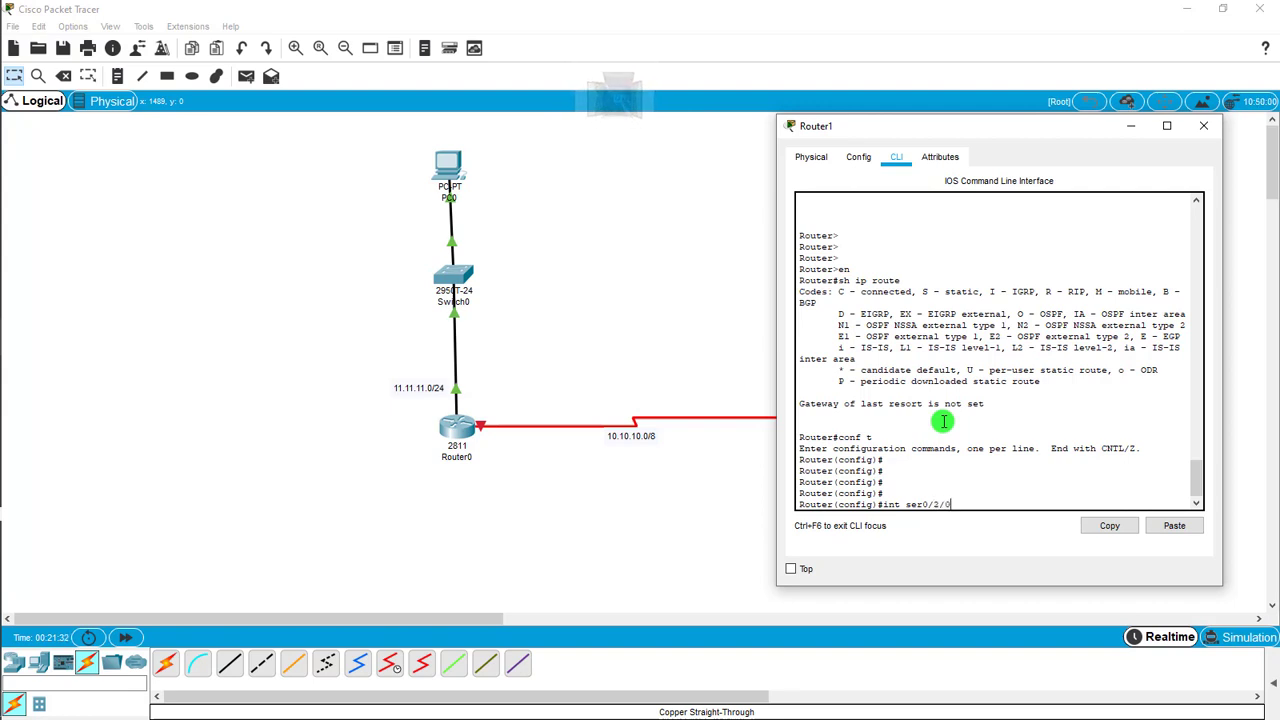
key("Return")
Assign IP address 10.10.10.253 with subnet mask 255.0.0.0 to Router1's serial interface using the ip address command.
type("ip")
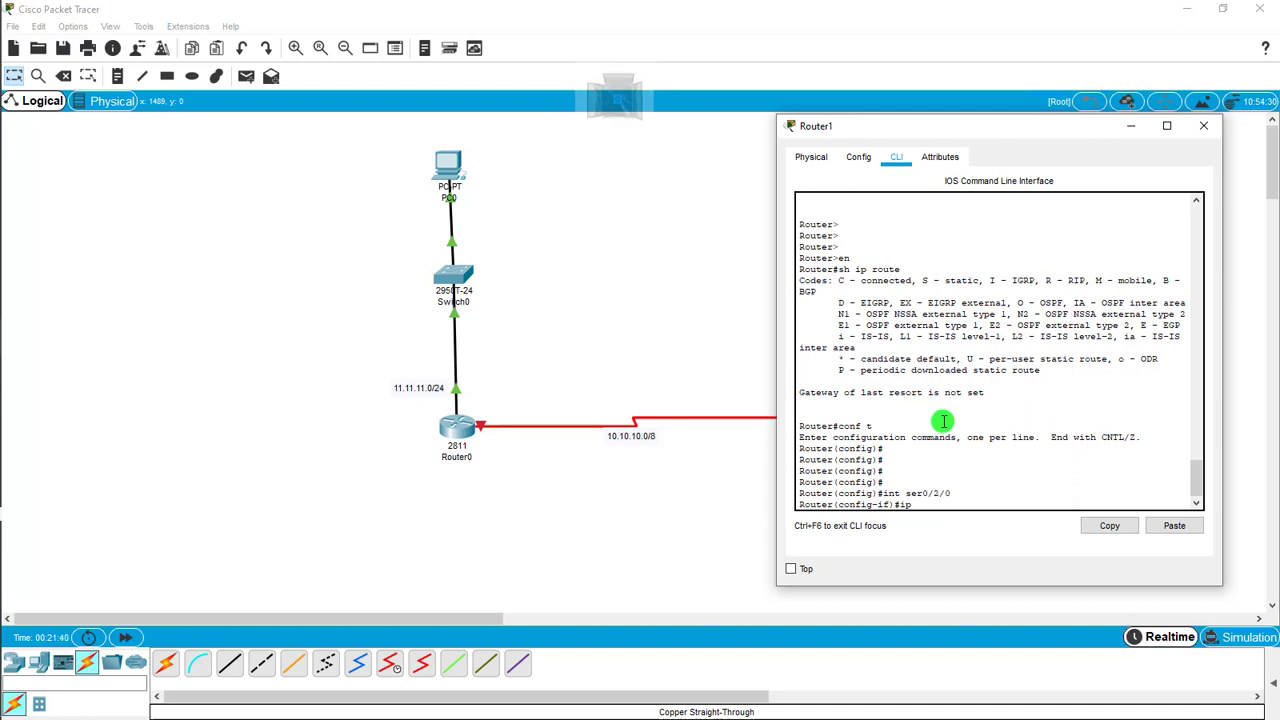
type(" addr")
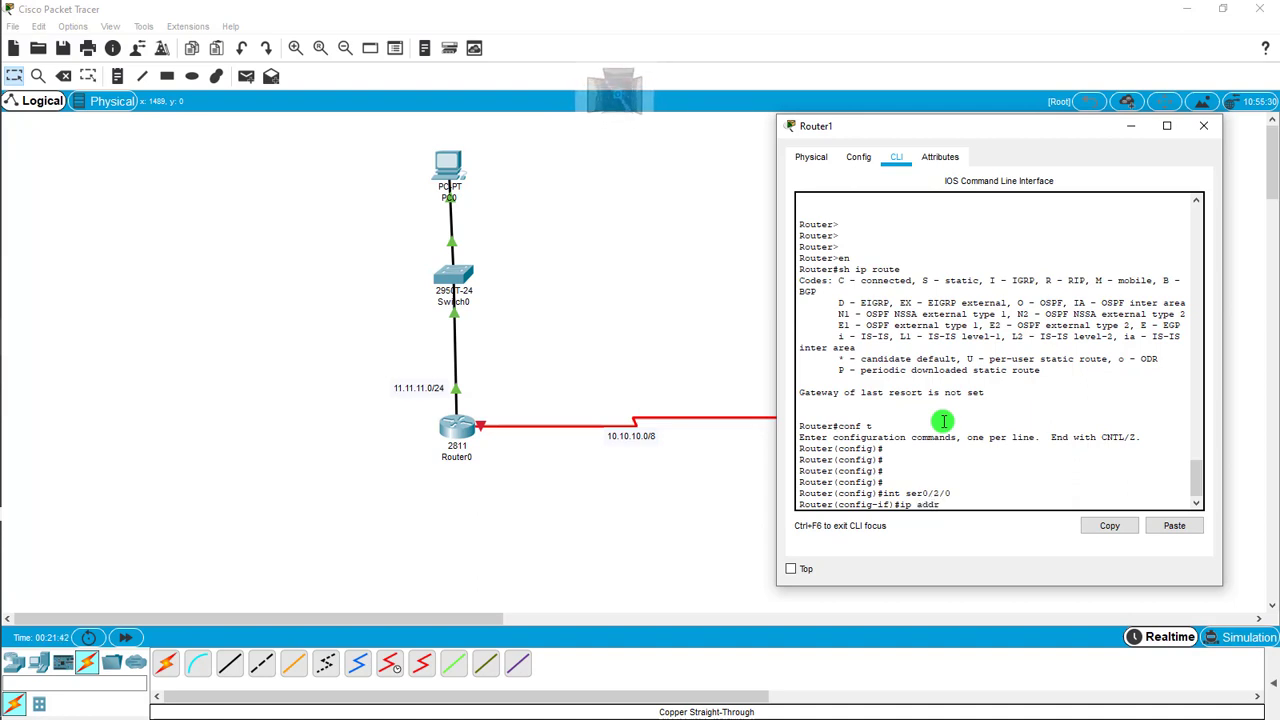
type("ess")
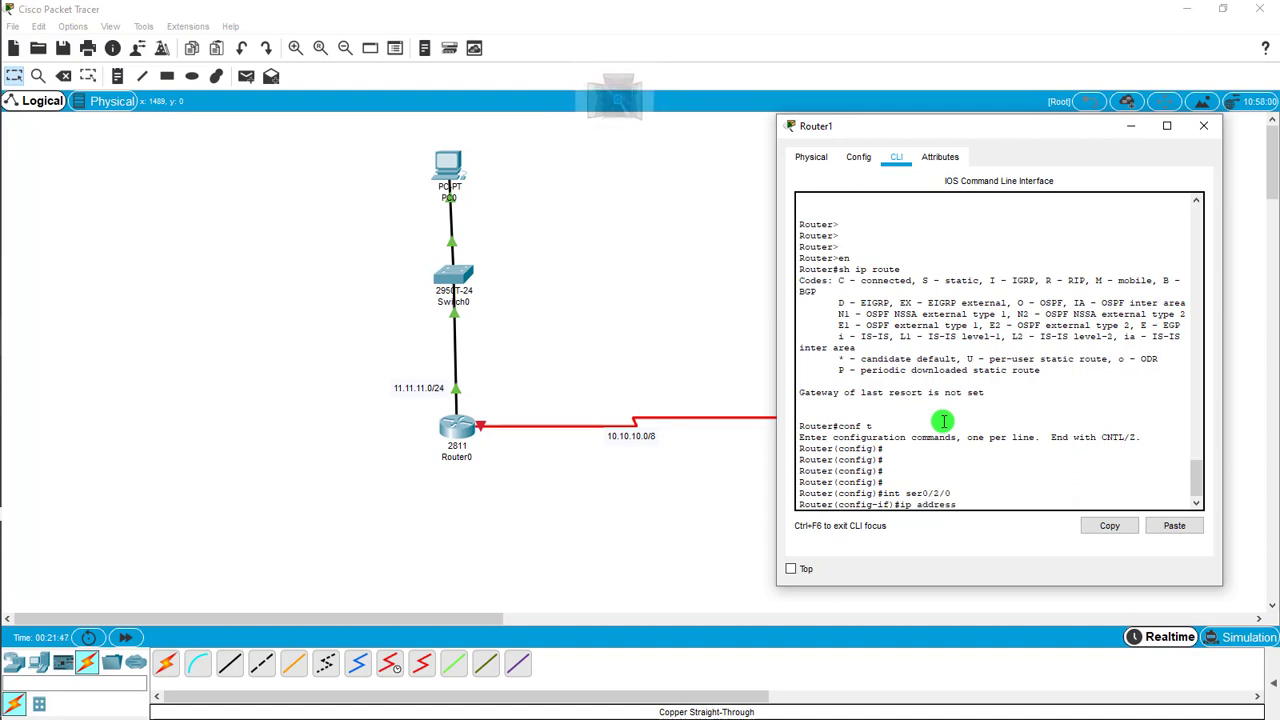
type(" 1")
key("BackSpace")
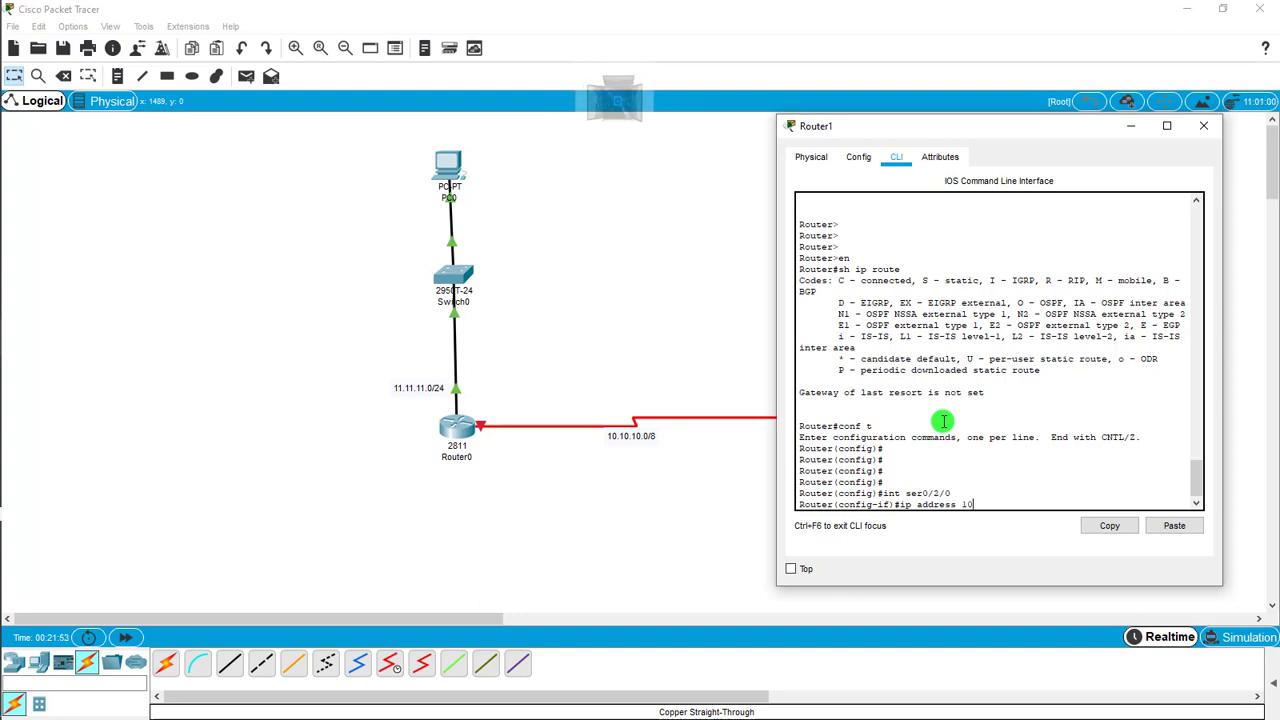
type("10.10.")
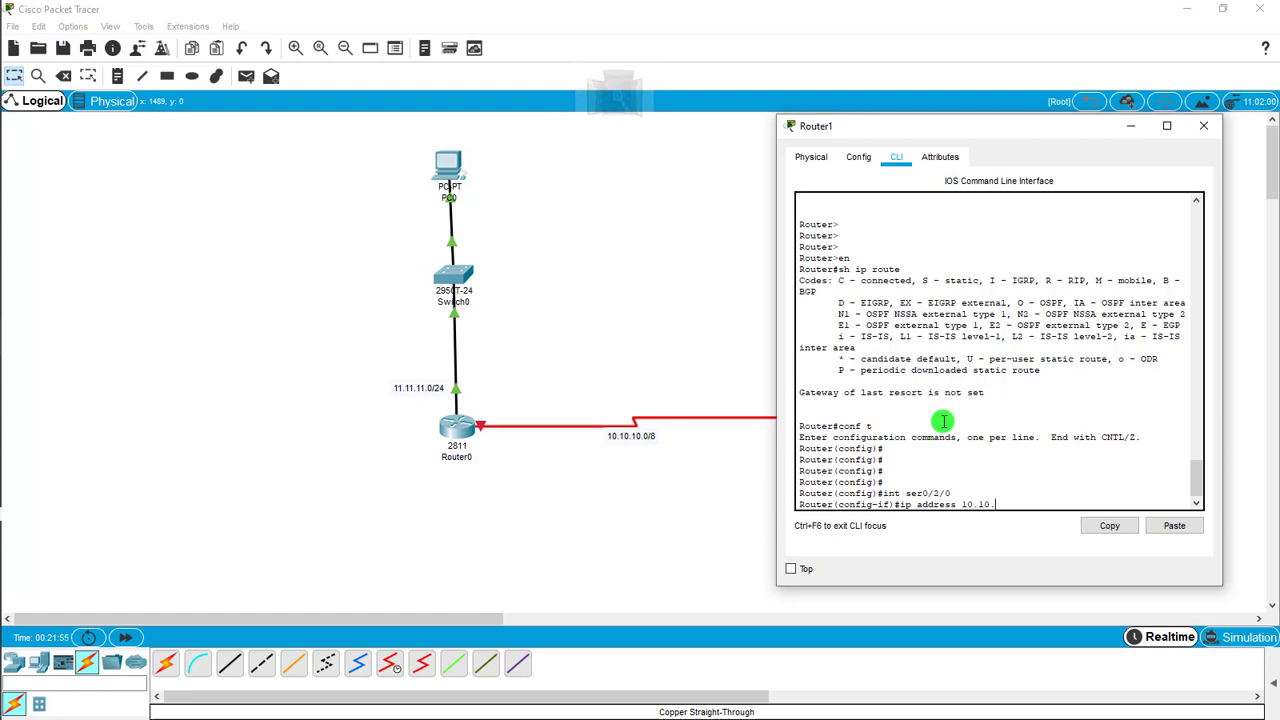
type("10.")
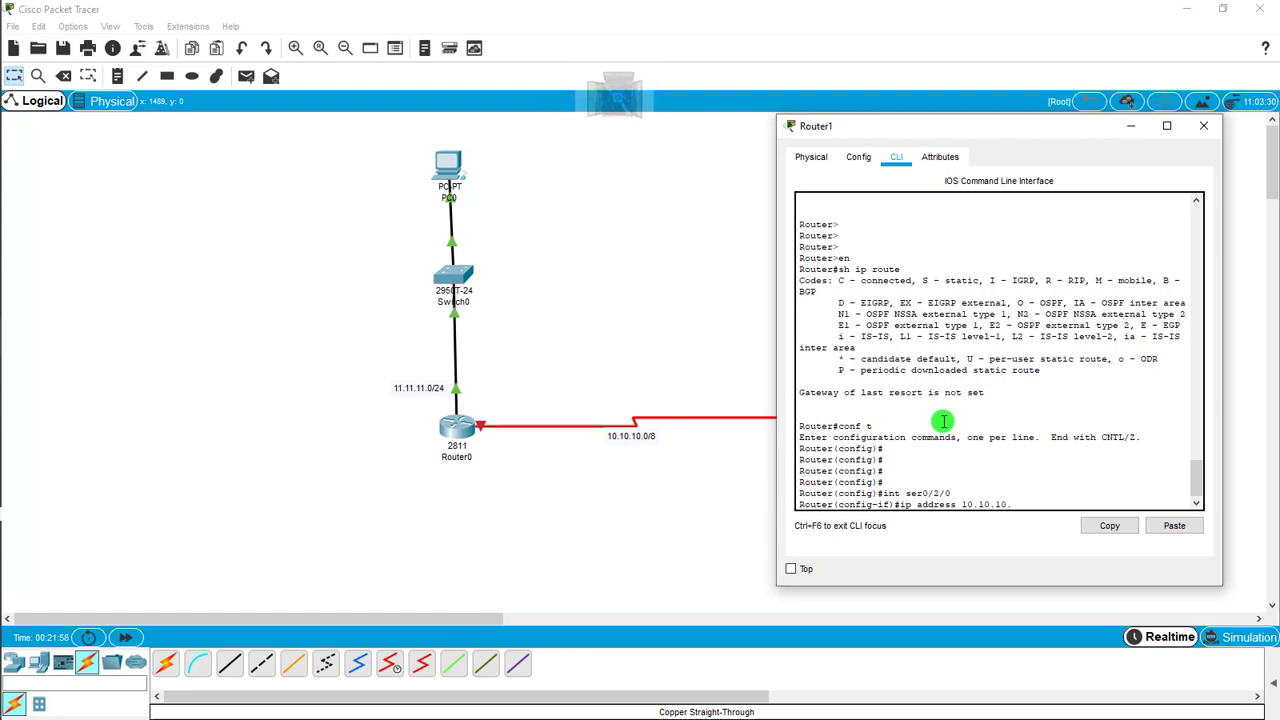
type("253")
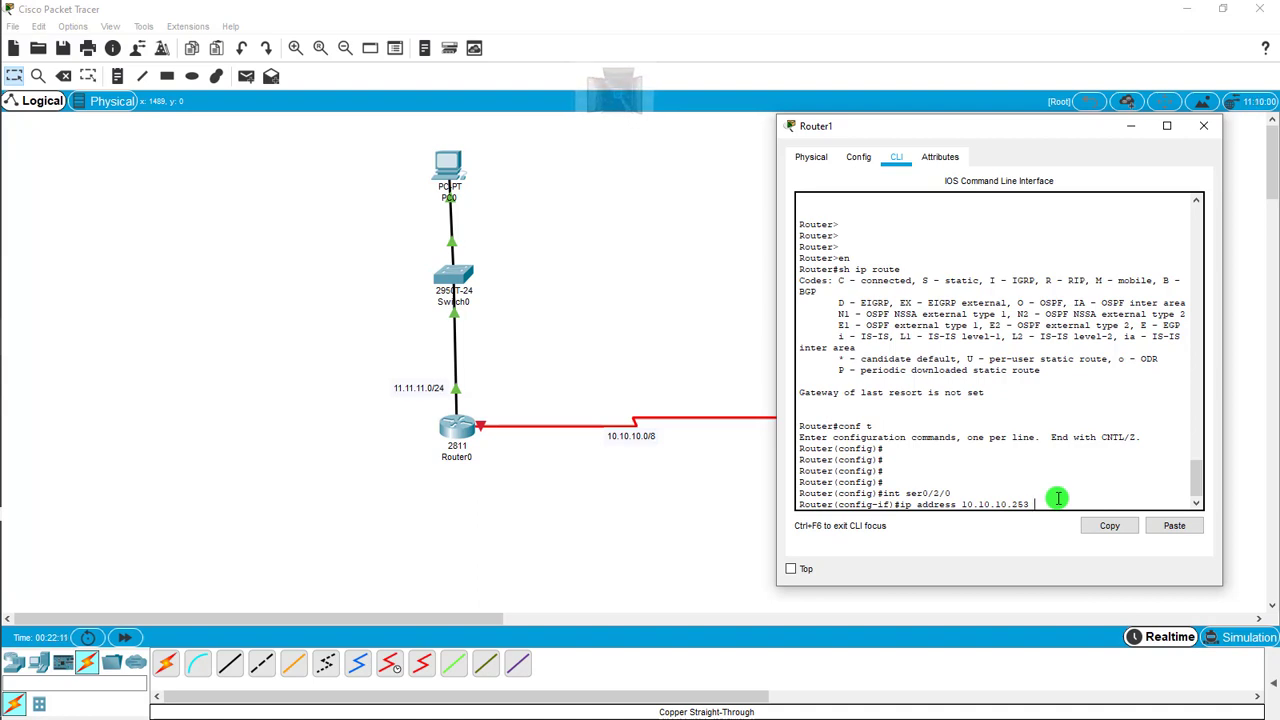
type(" 25")
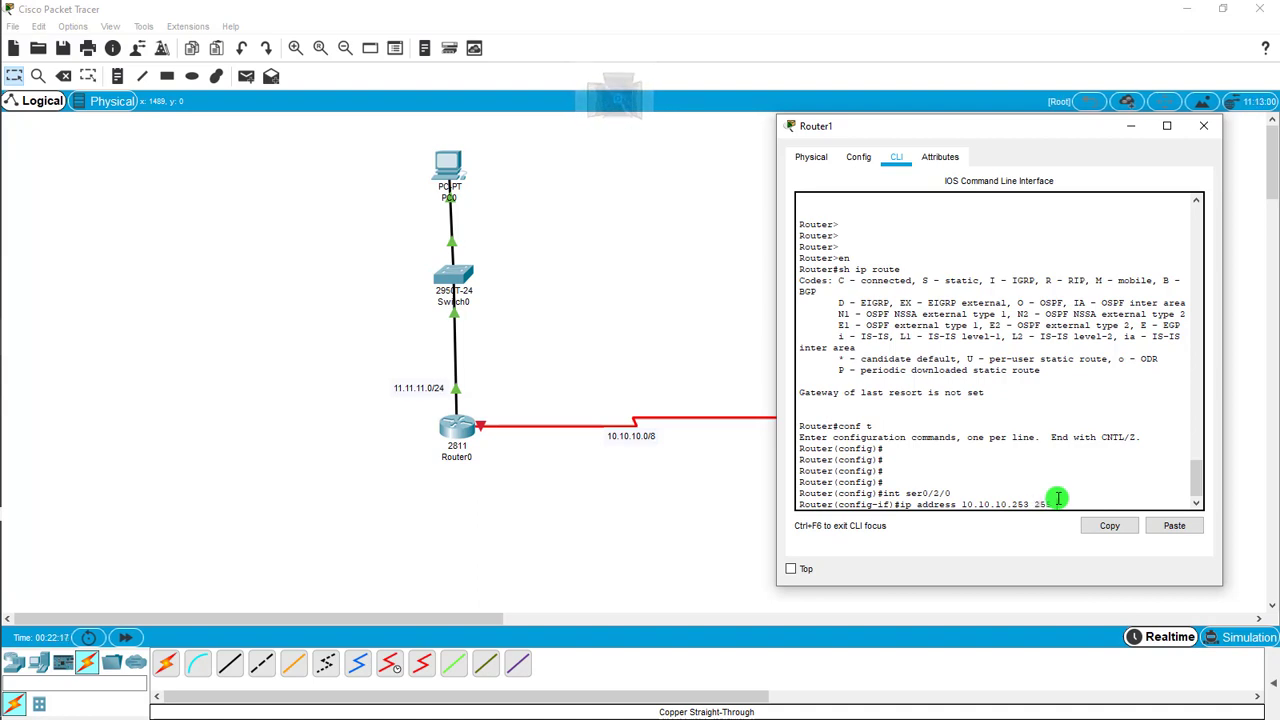
type("5.0.0.0")
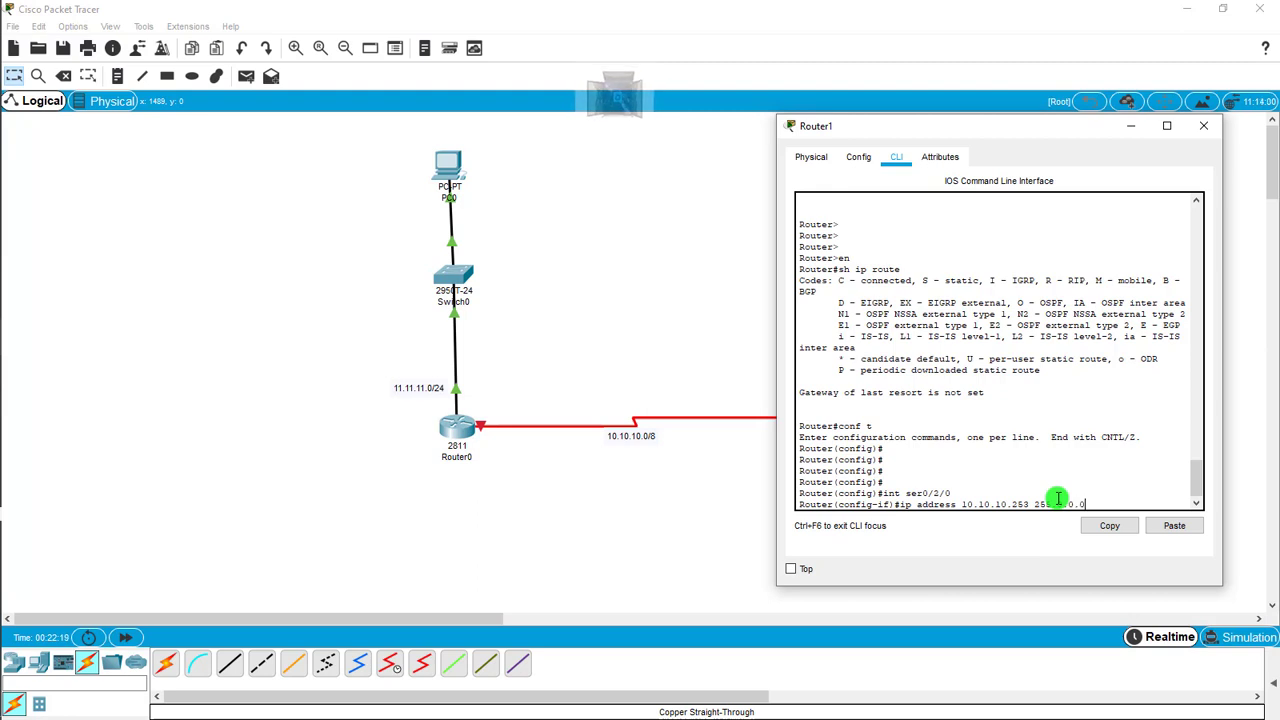
key("Return")
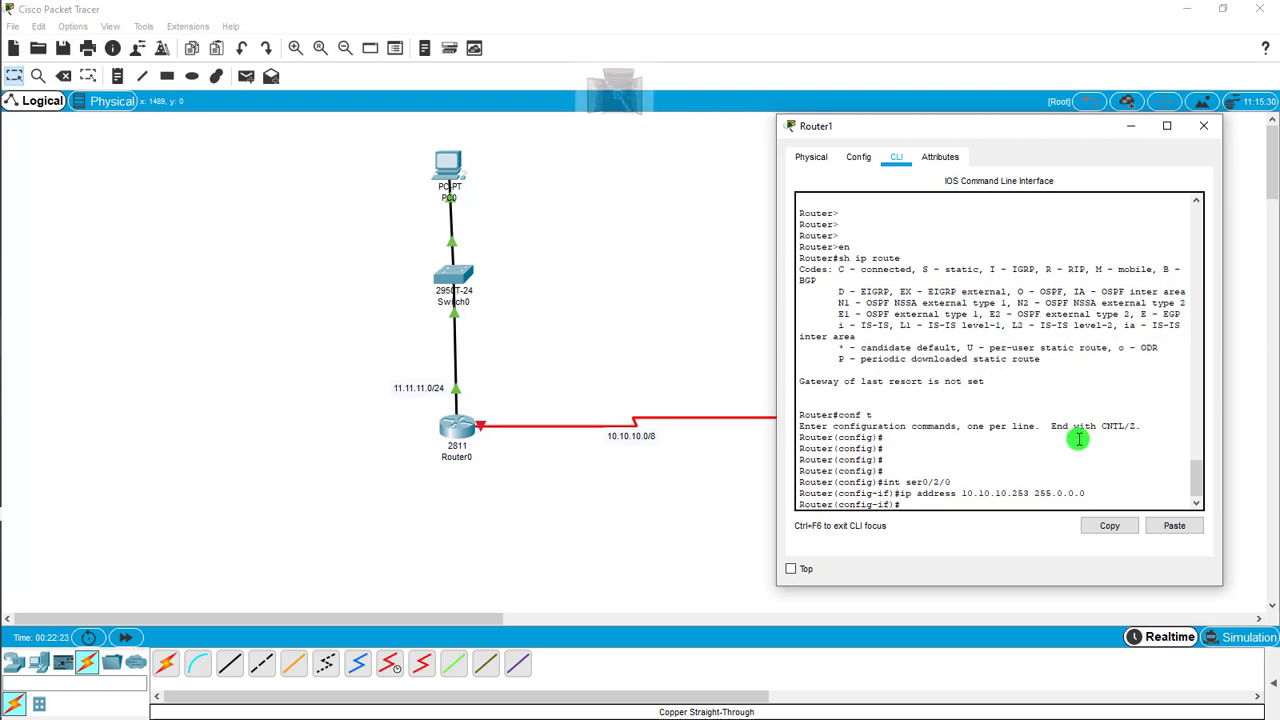
Enable Router1's serial interface with the no sh command and return to an empty interface configuration prompt.
type("no sh")
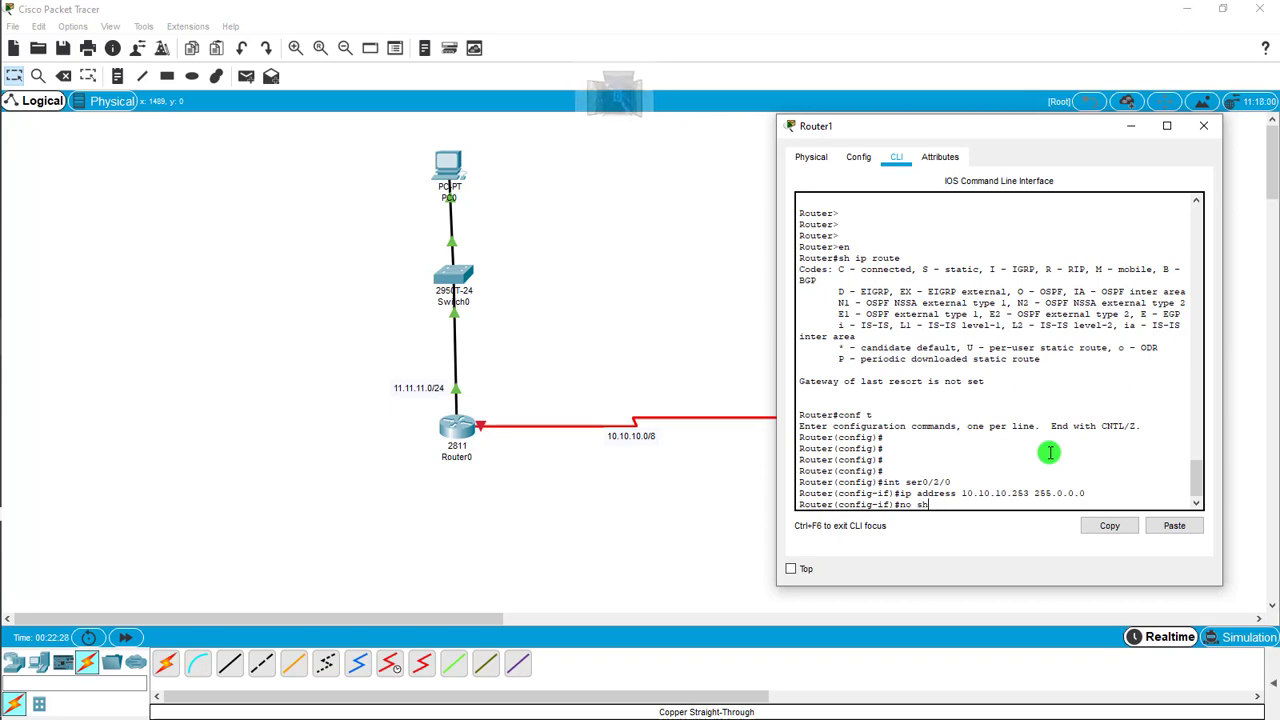
type("t")
key("BackSpace")
key("Return")
key("Return")
key("Return")
key("Return")
key("Return")
key("Return")
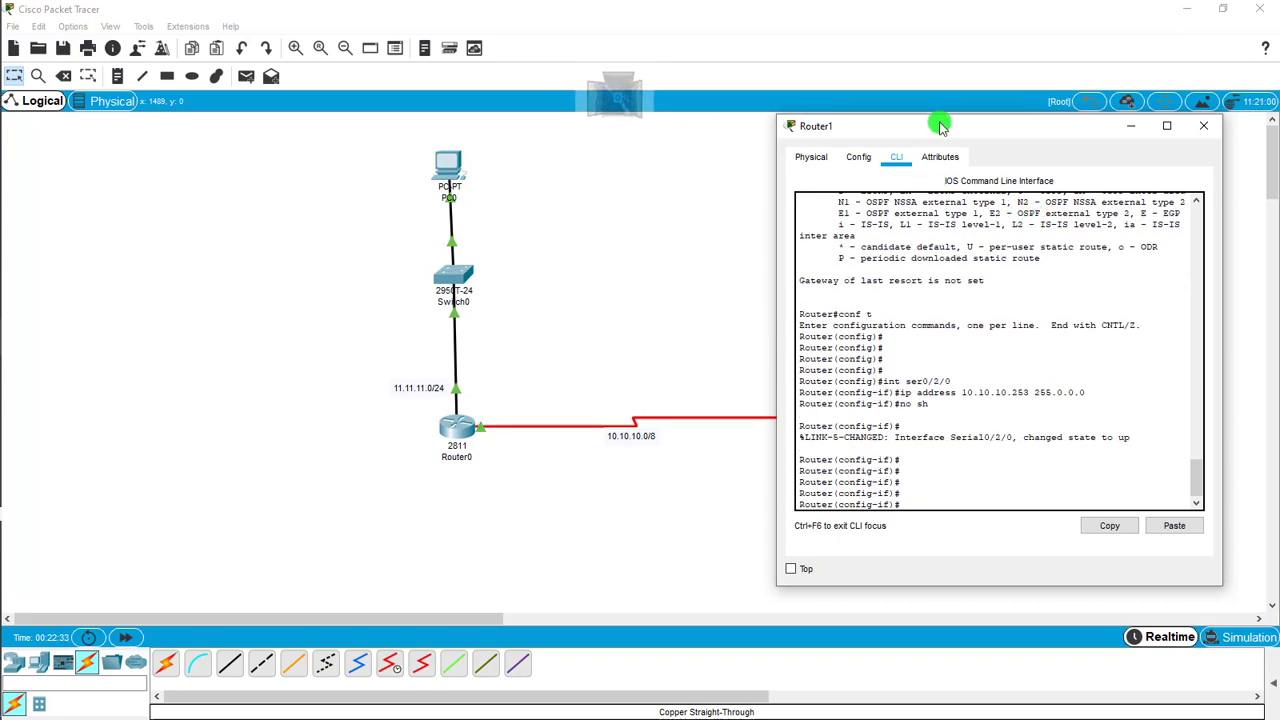
Move the Router1 window aside to uncover PC1, Switch1 and Router1 in the topology, and get a fresh CLI prompt.
left_click_drag(940, 122, 1018, 141)
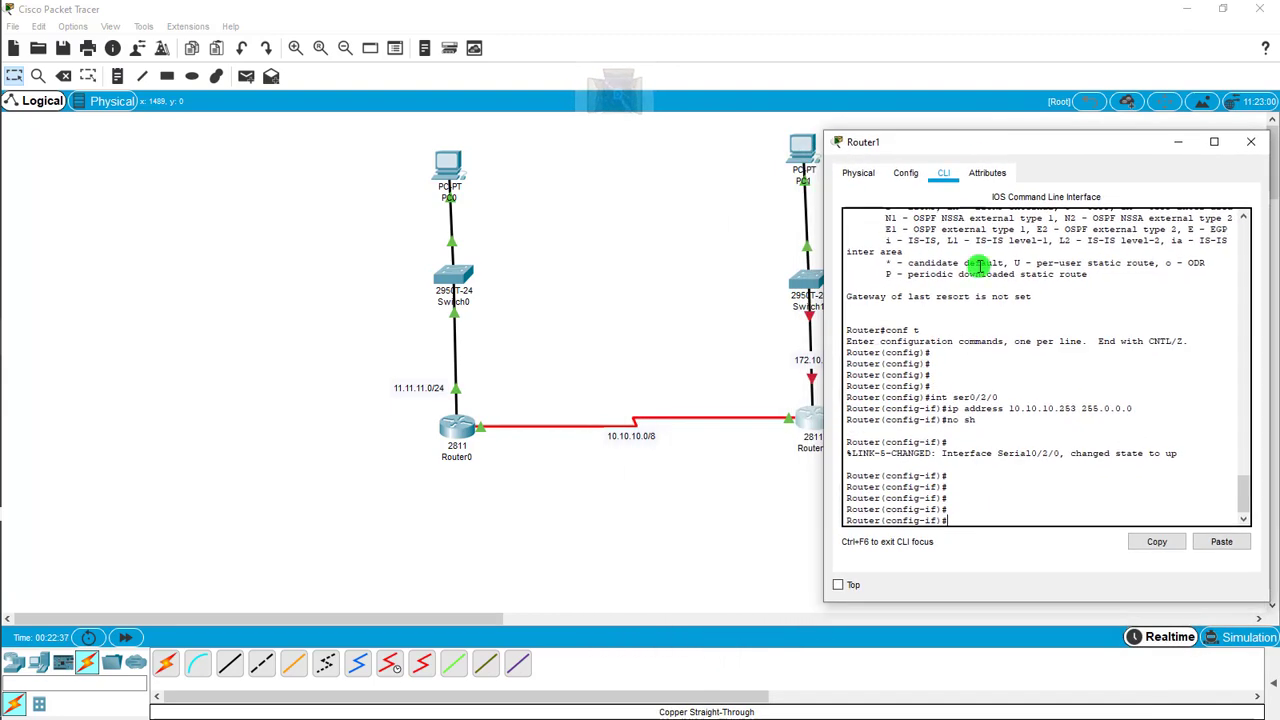
key("Return")
key("Return")
key("Return")
key("Return")
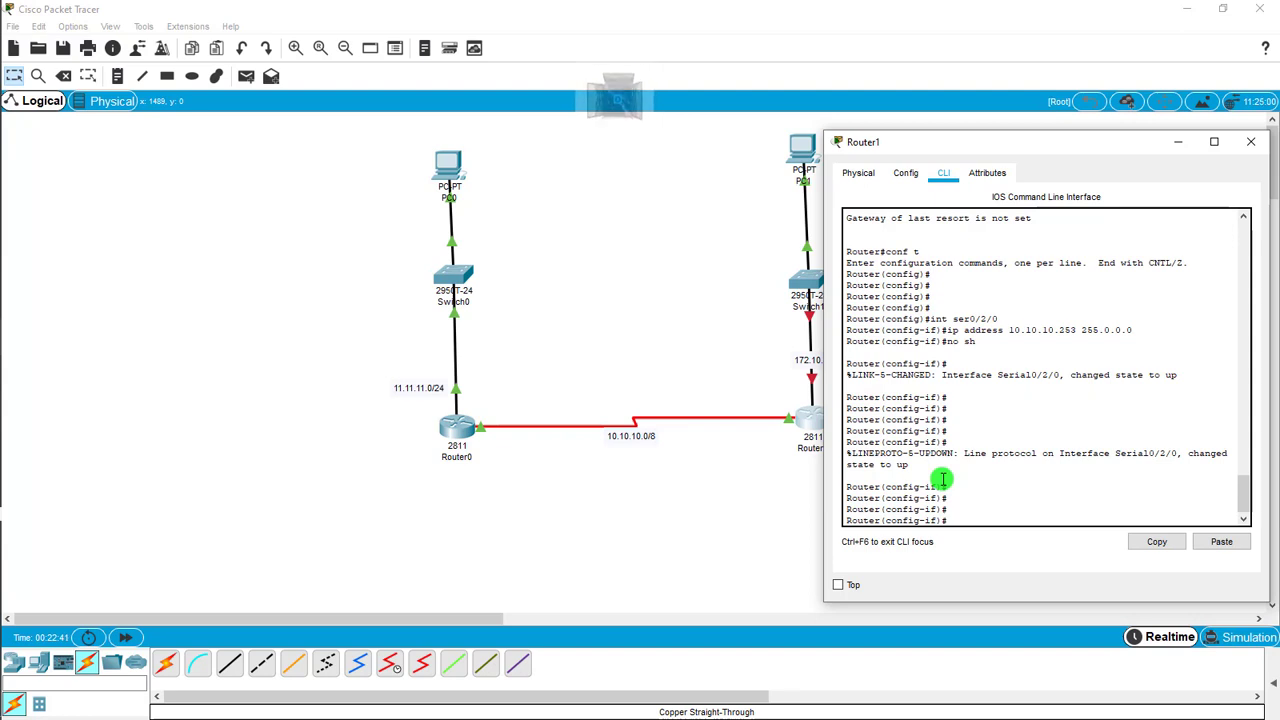
Switch to interface configuration mode for Router1's FastEthernet interface with the command int fa0/0.
type("in")
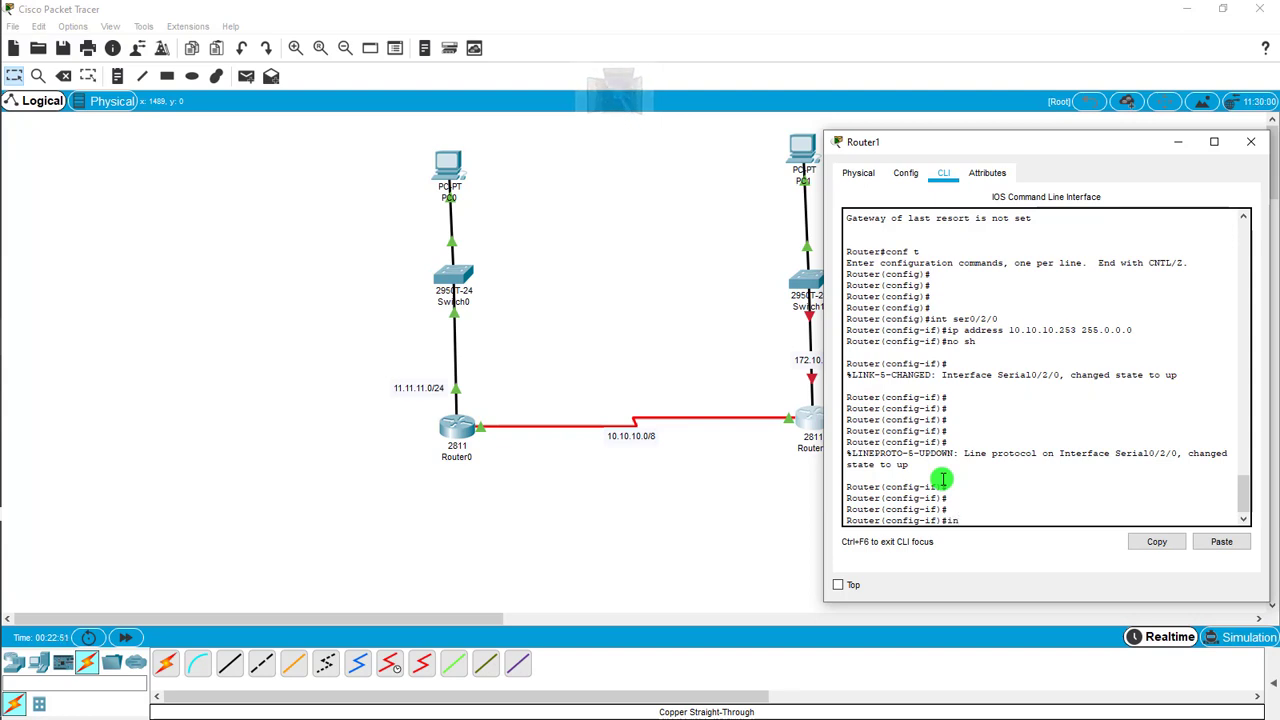
type("t f")
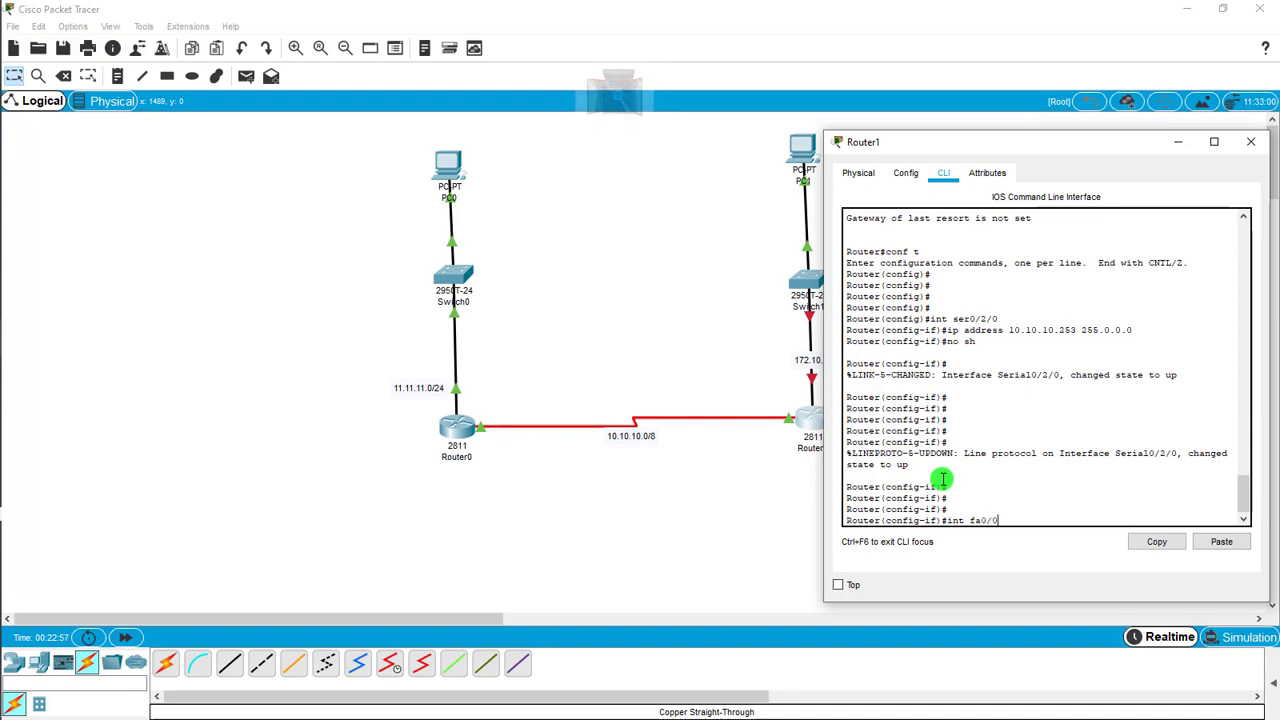
type("a0/0")
key("Return")
Assign IP address 172.10.255.254 with subnet mask 255.255.0.0 to Router1's fa0/0 interface using the ip address command.
type("ig-if)#i")
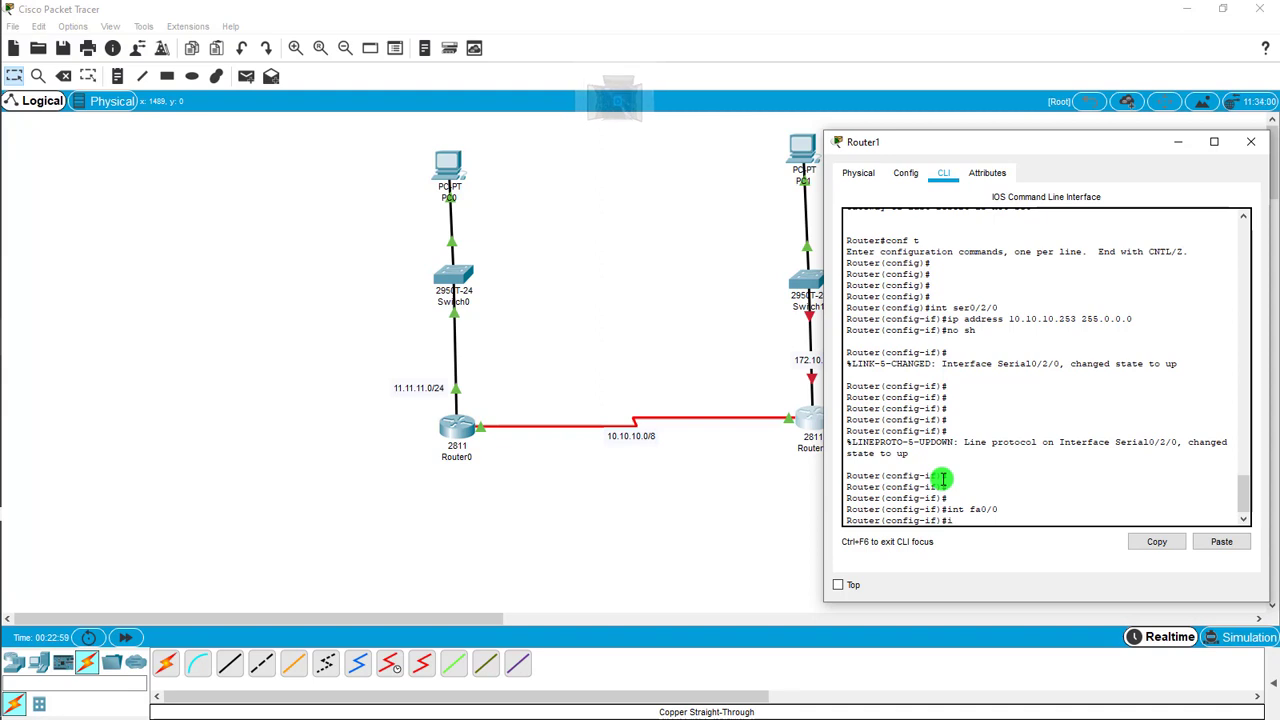
type("p")
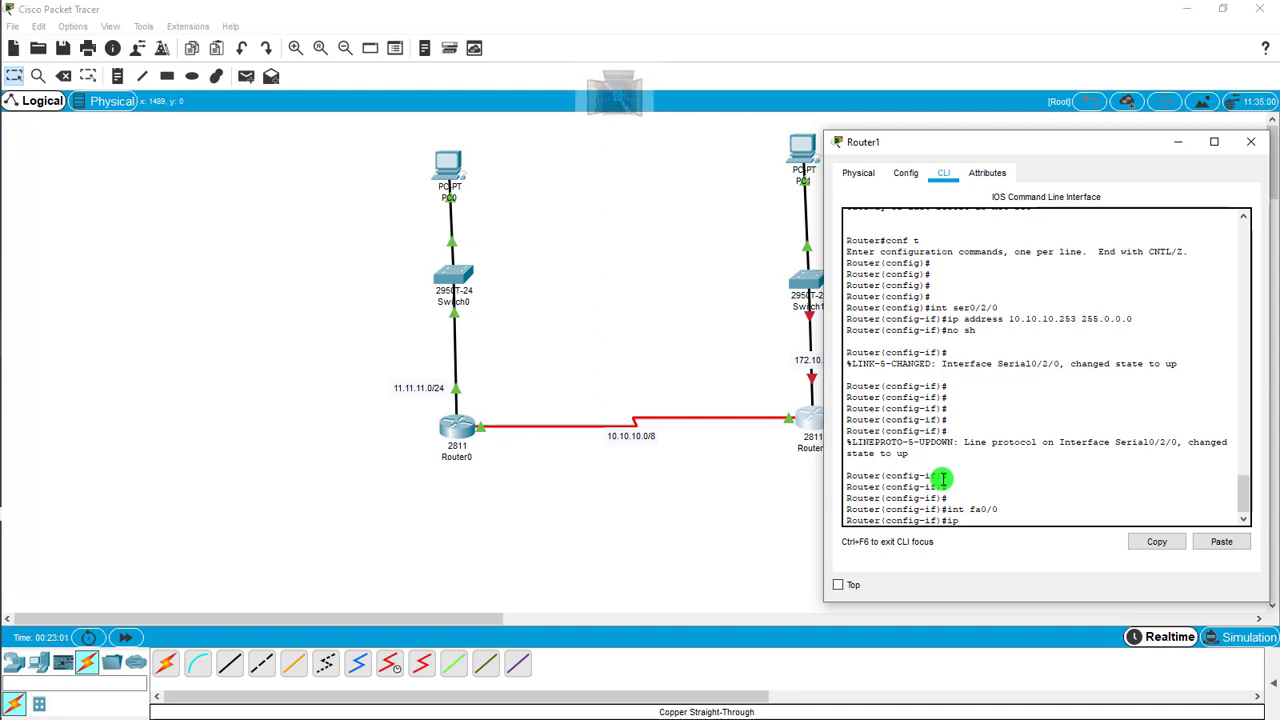
type(" address")
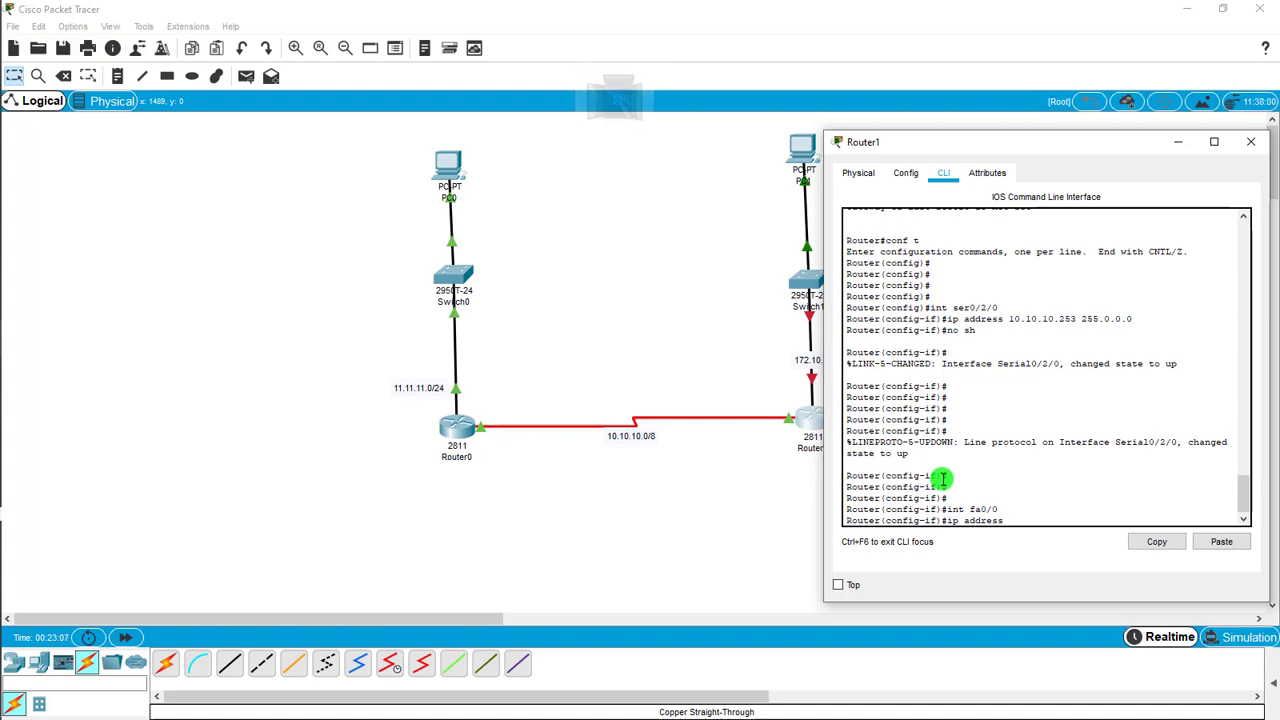
type(" 17")
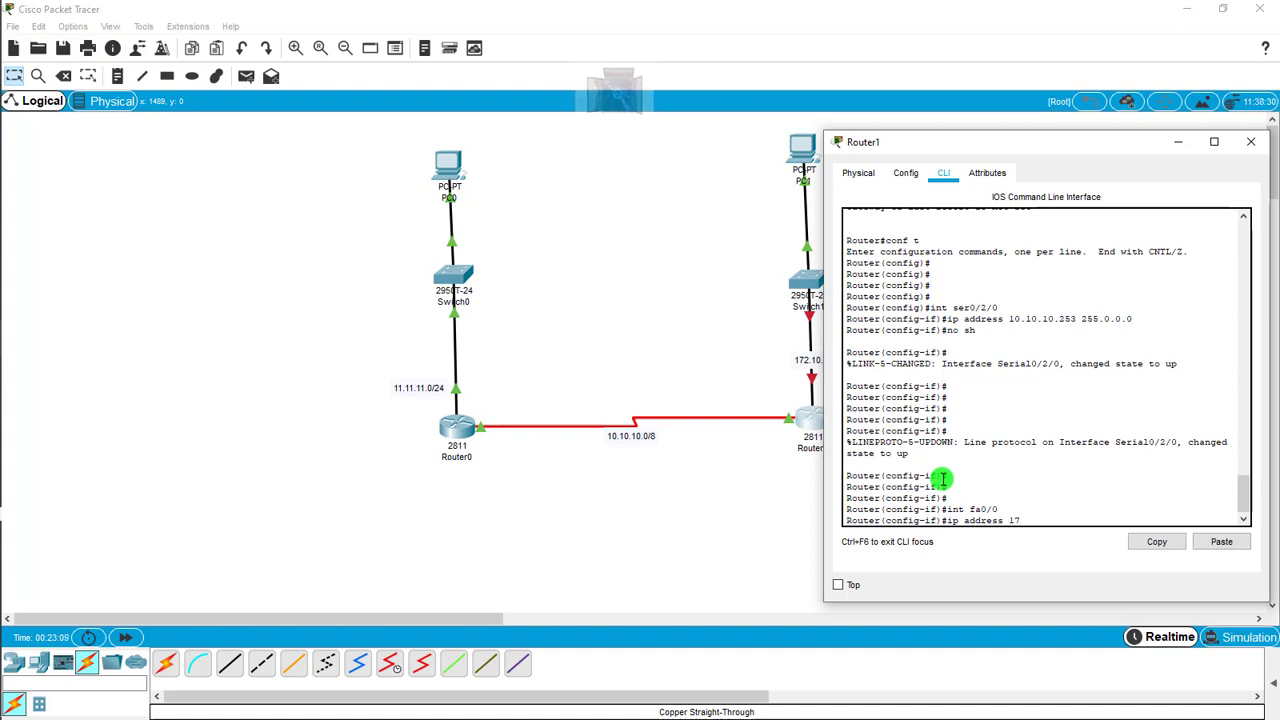
type("2.")
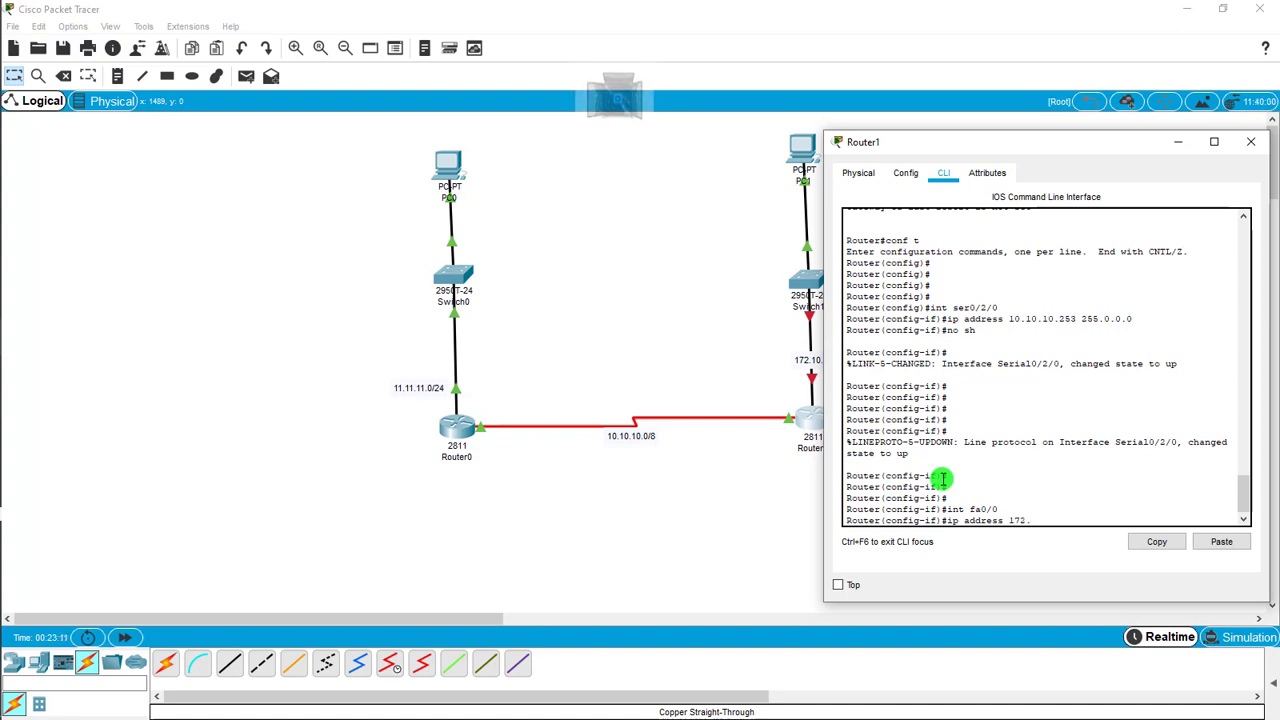
type("10.")
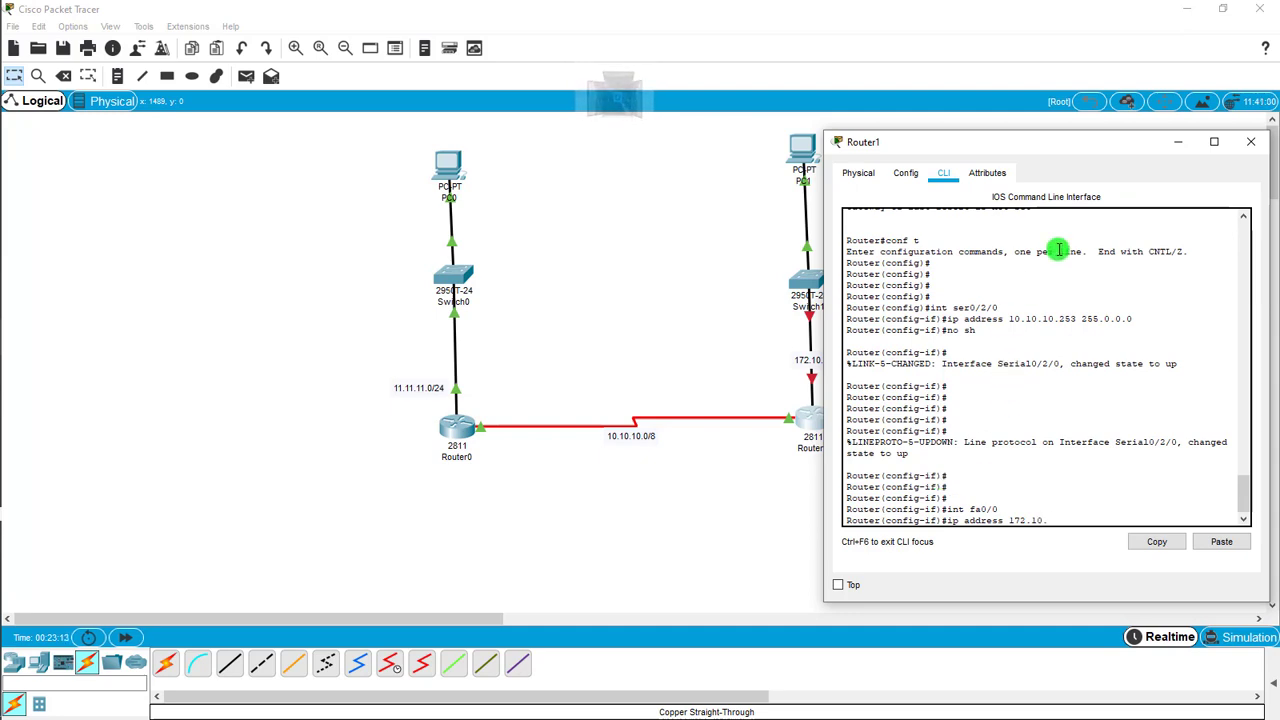
left_click_drag(1006, 141, 1029, 129)
left_click(1122, 512)
type("255")
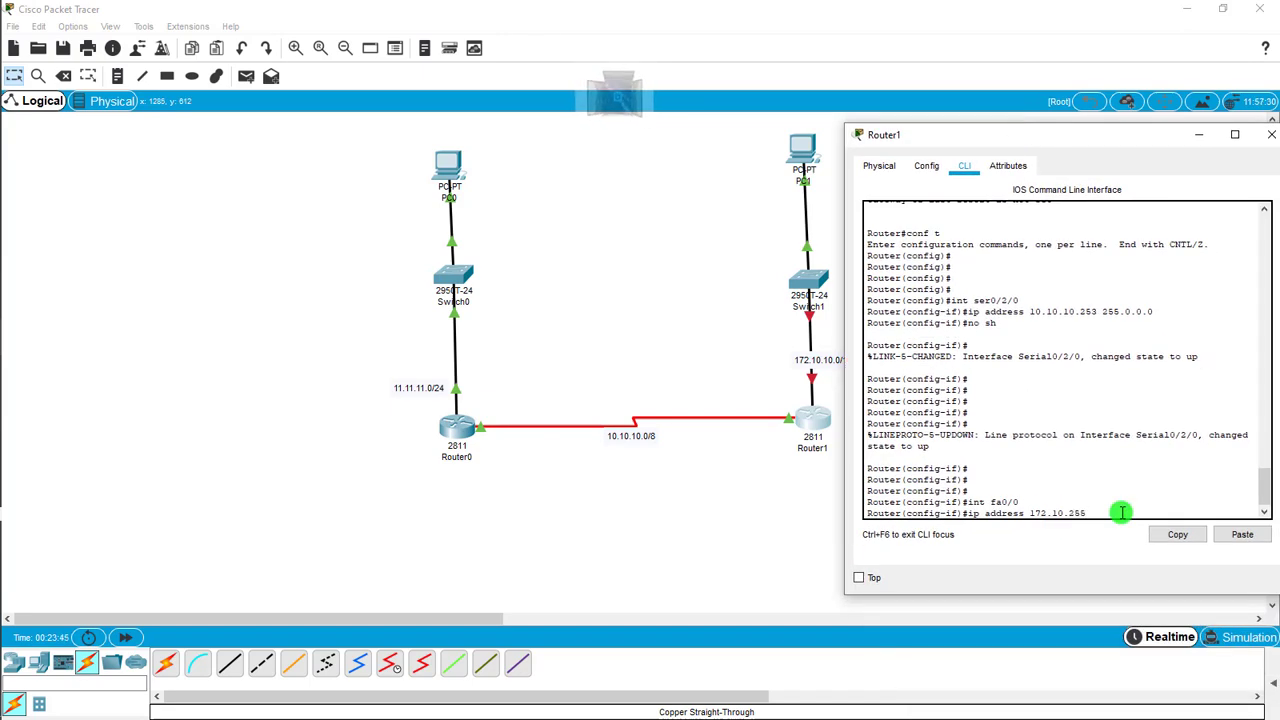
type(".")
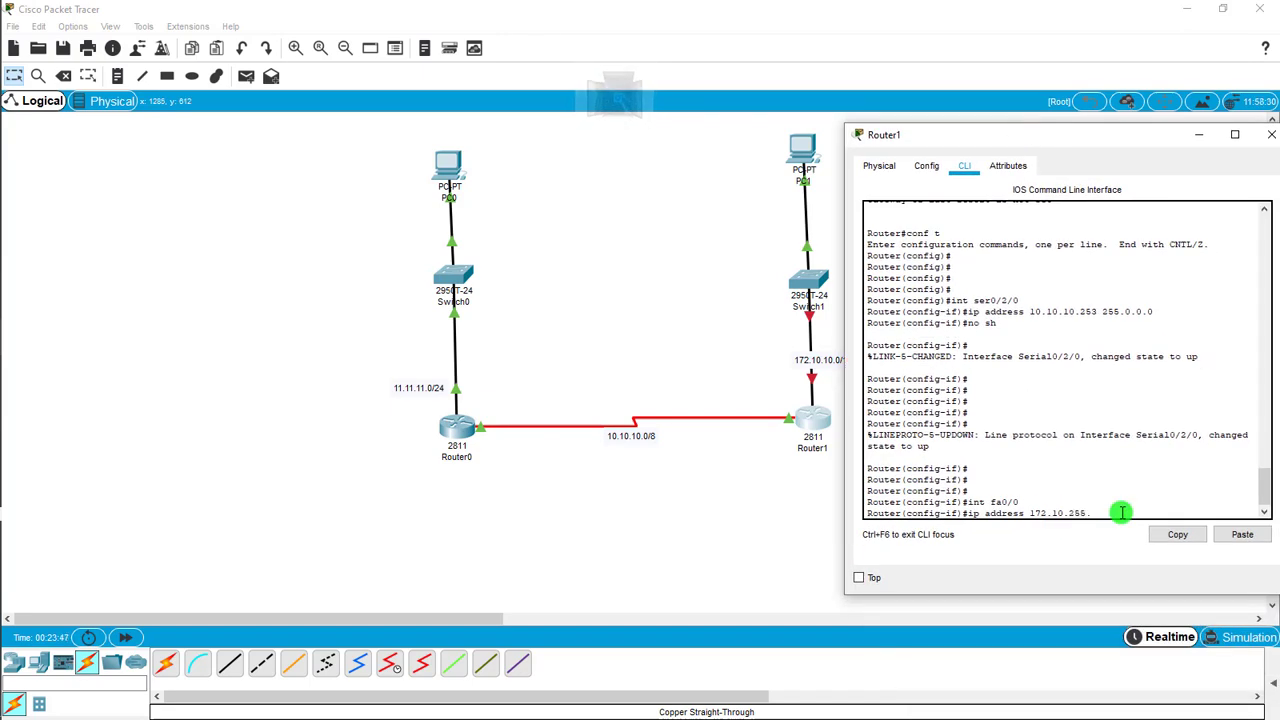
type("2")
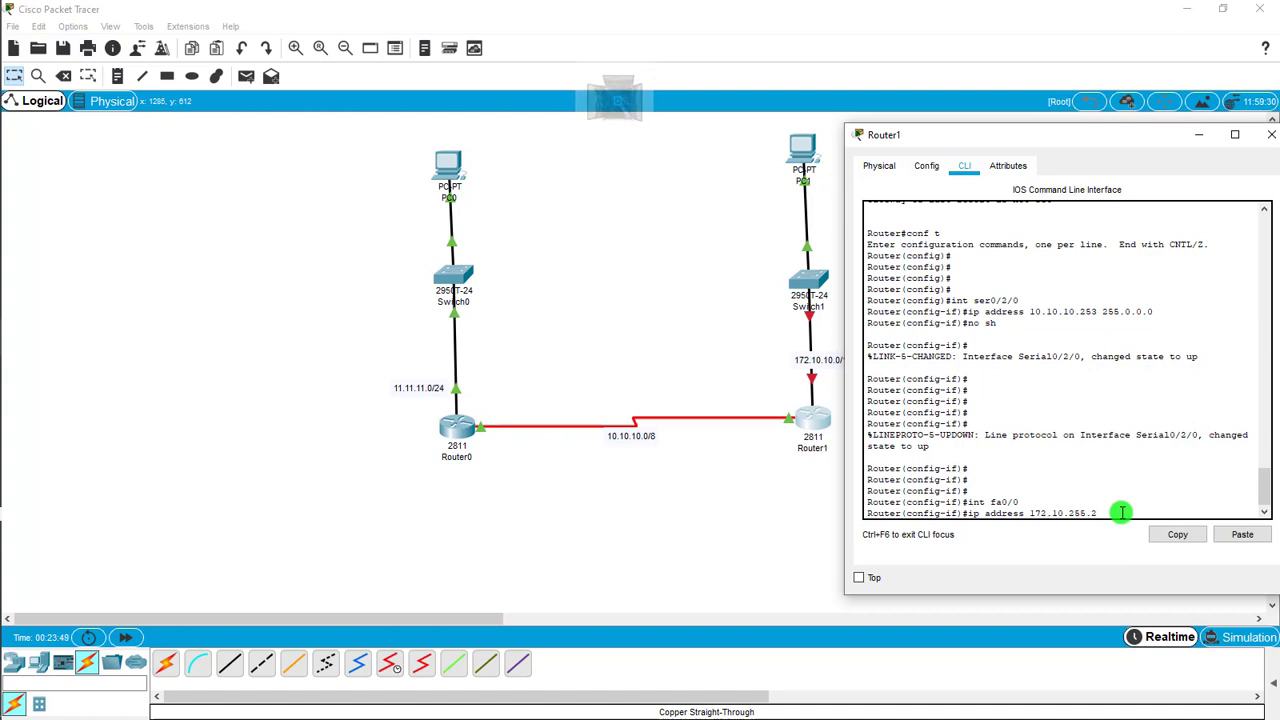
type("5")
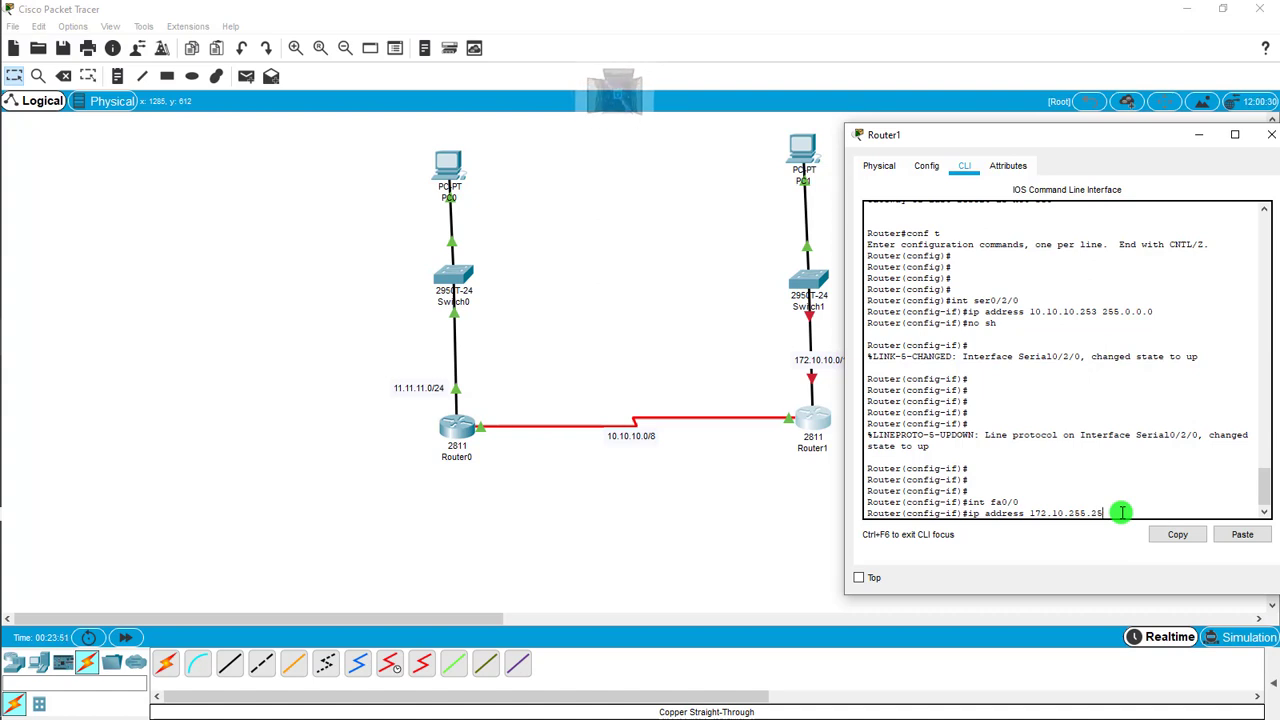
type("4")
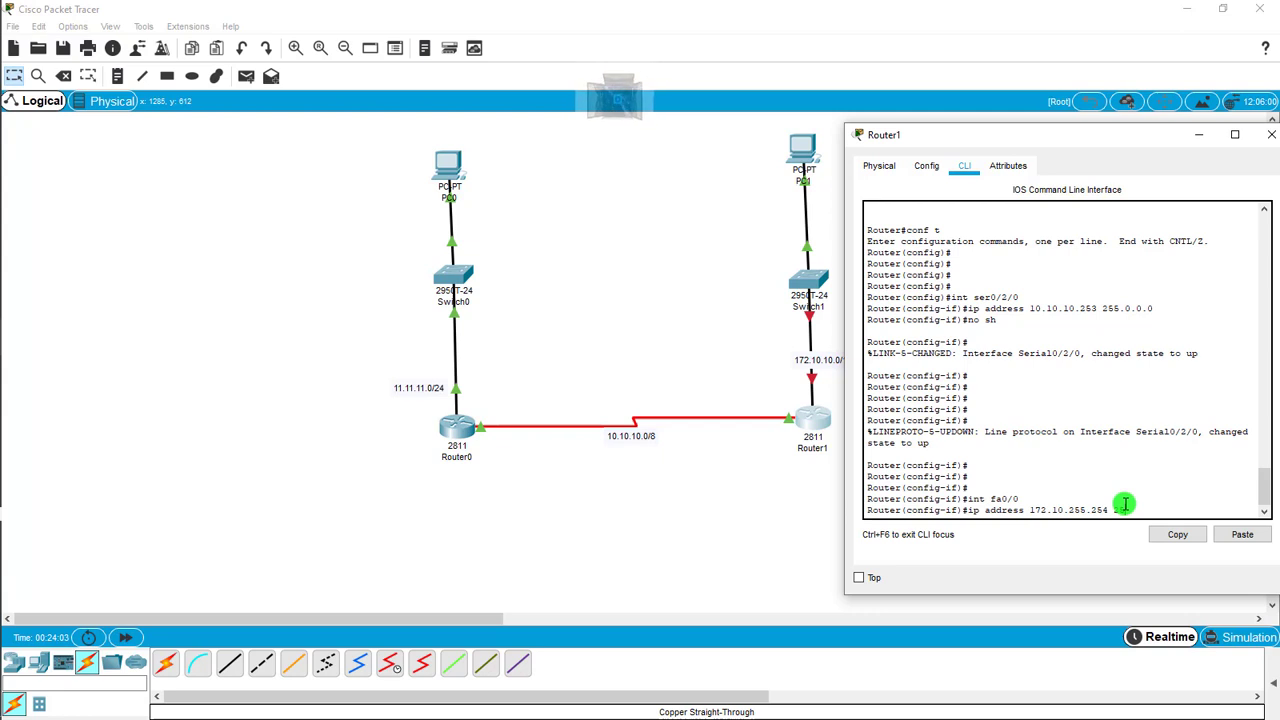
type(" 255.25")
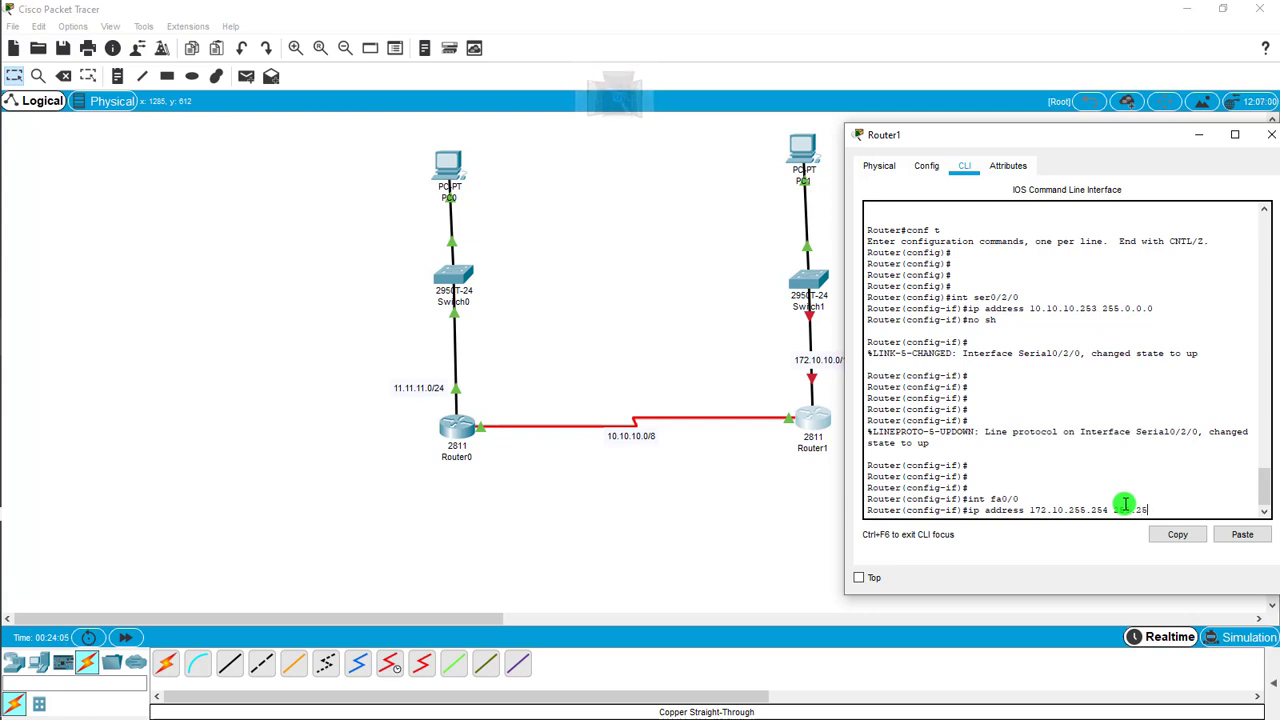
type("5.0")
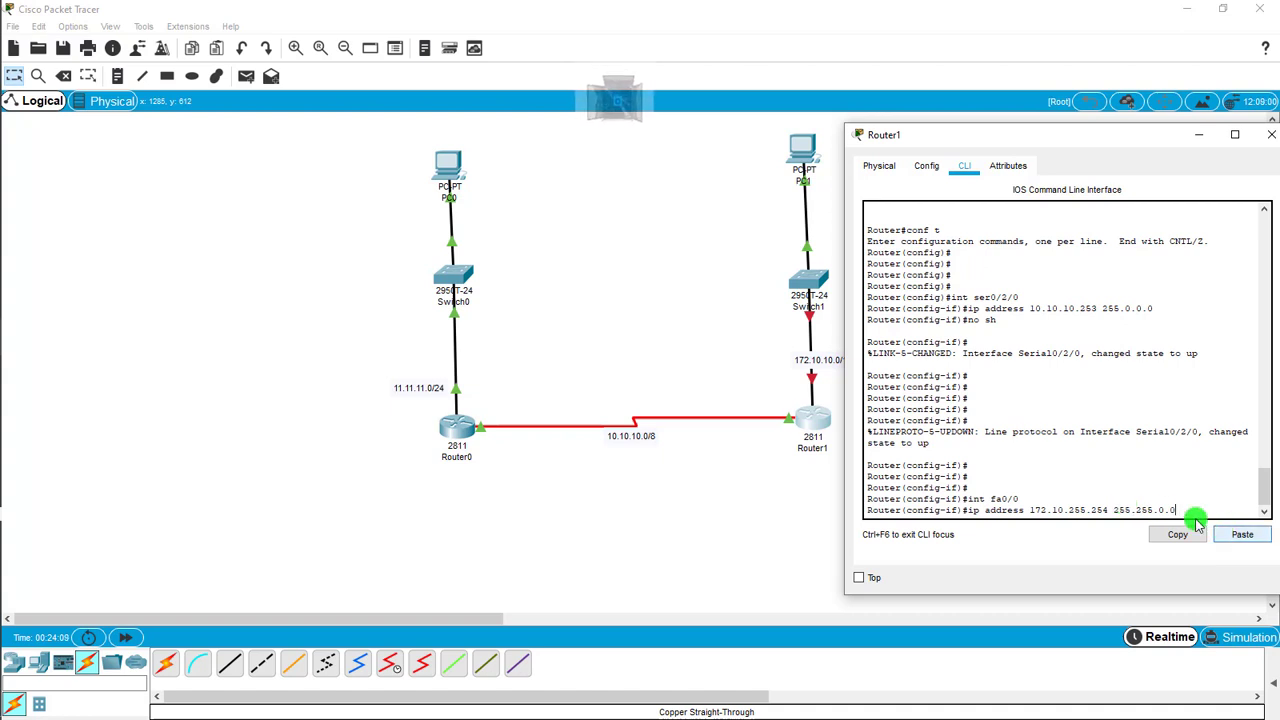
type(".0")
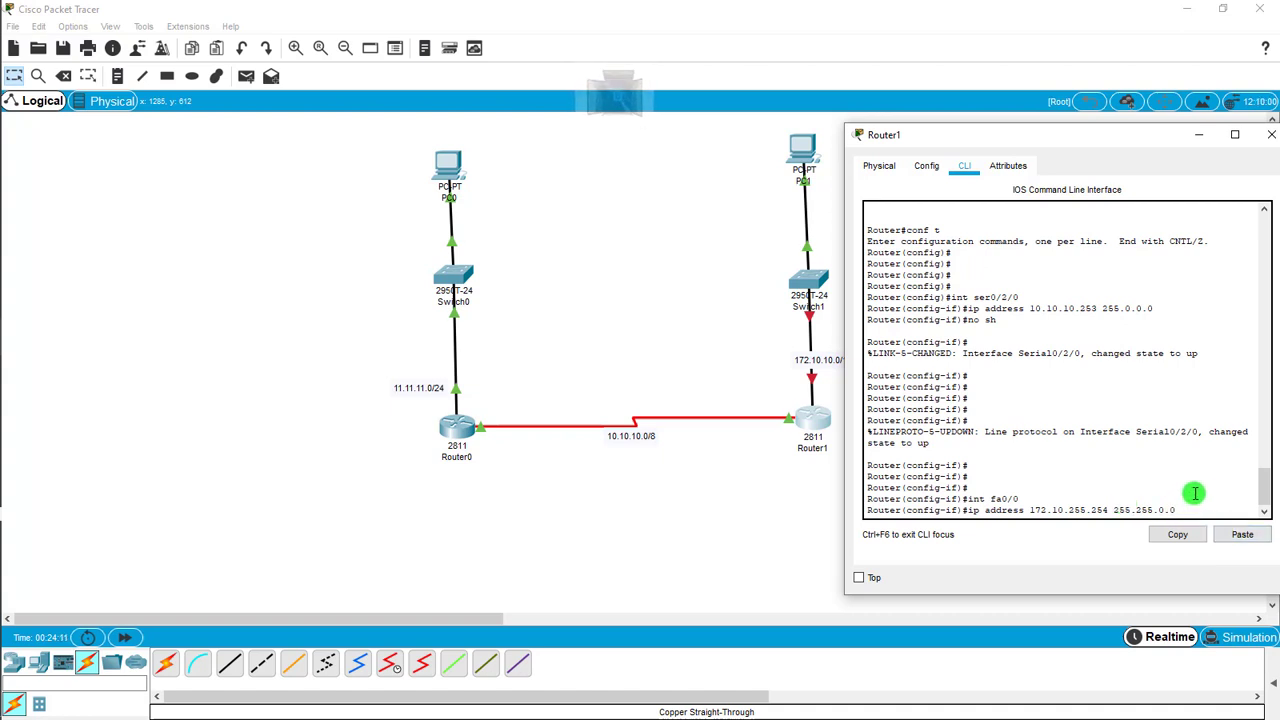
key("Return")
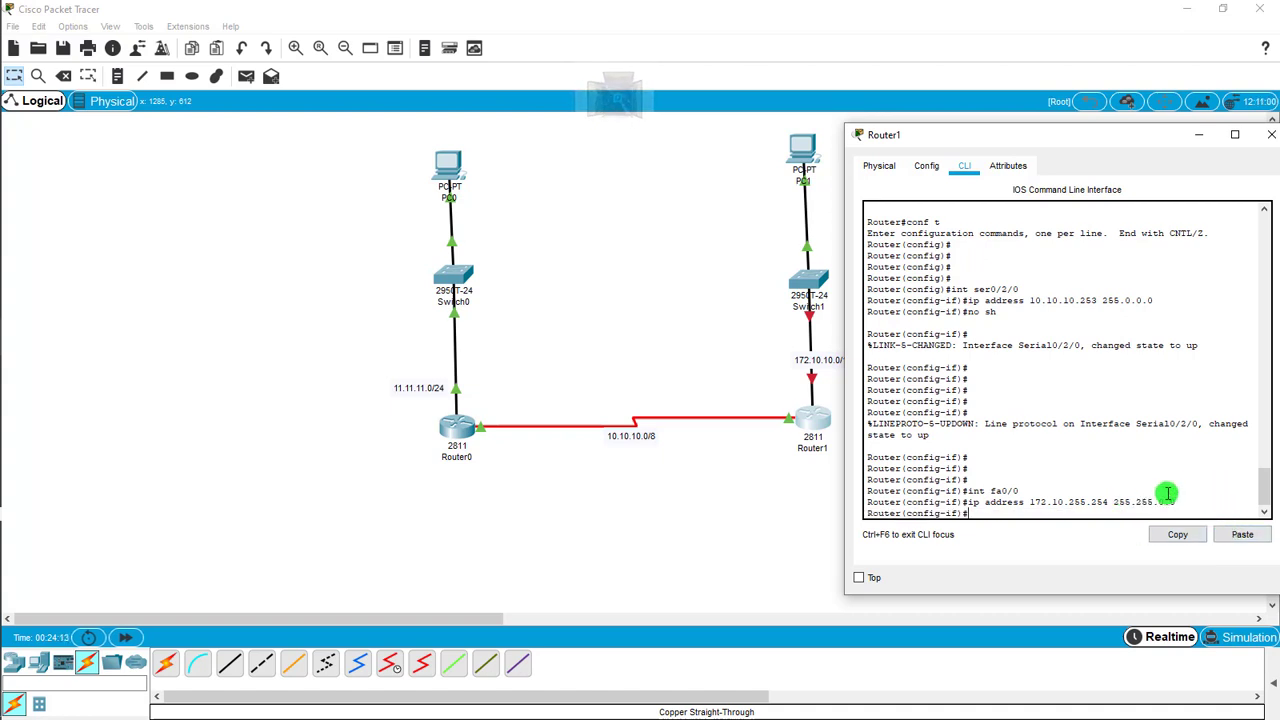
Enable Router1's fa0/0 interface with the no sh command.
type("no s")
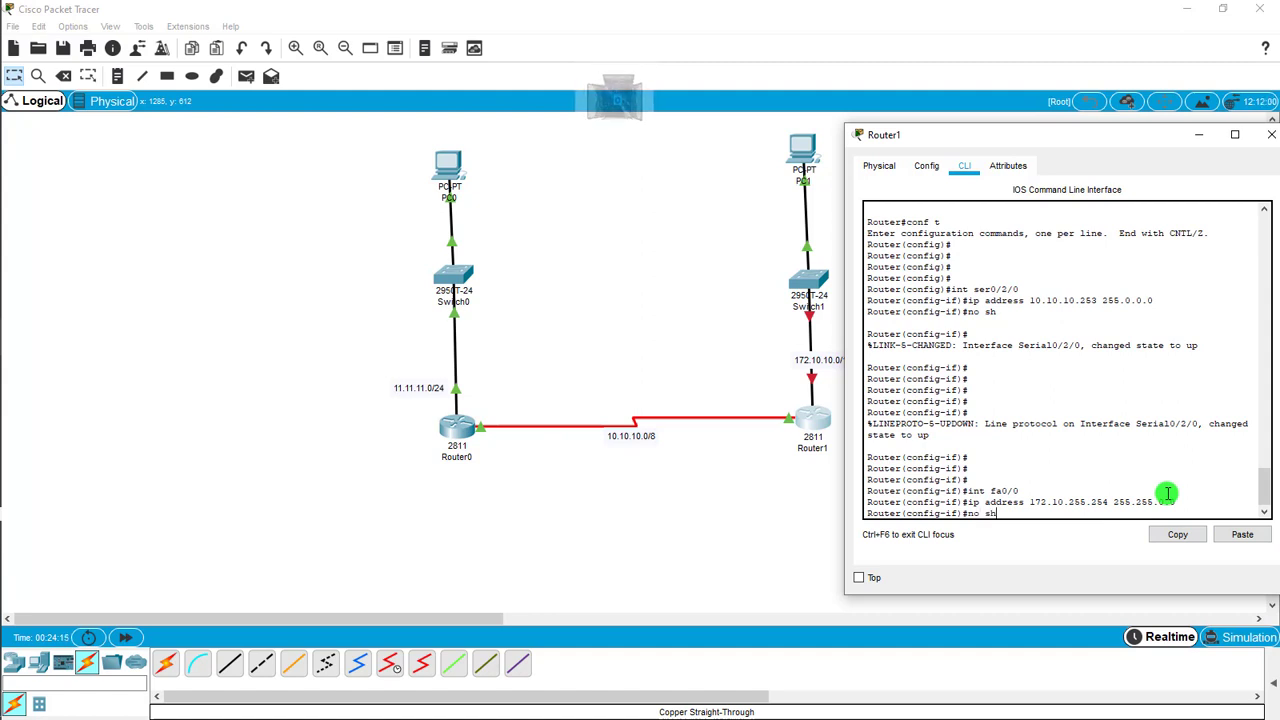
type("h")
key("Return")
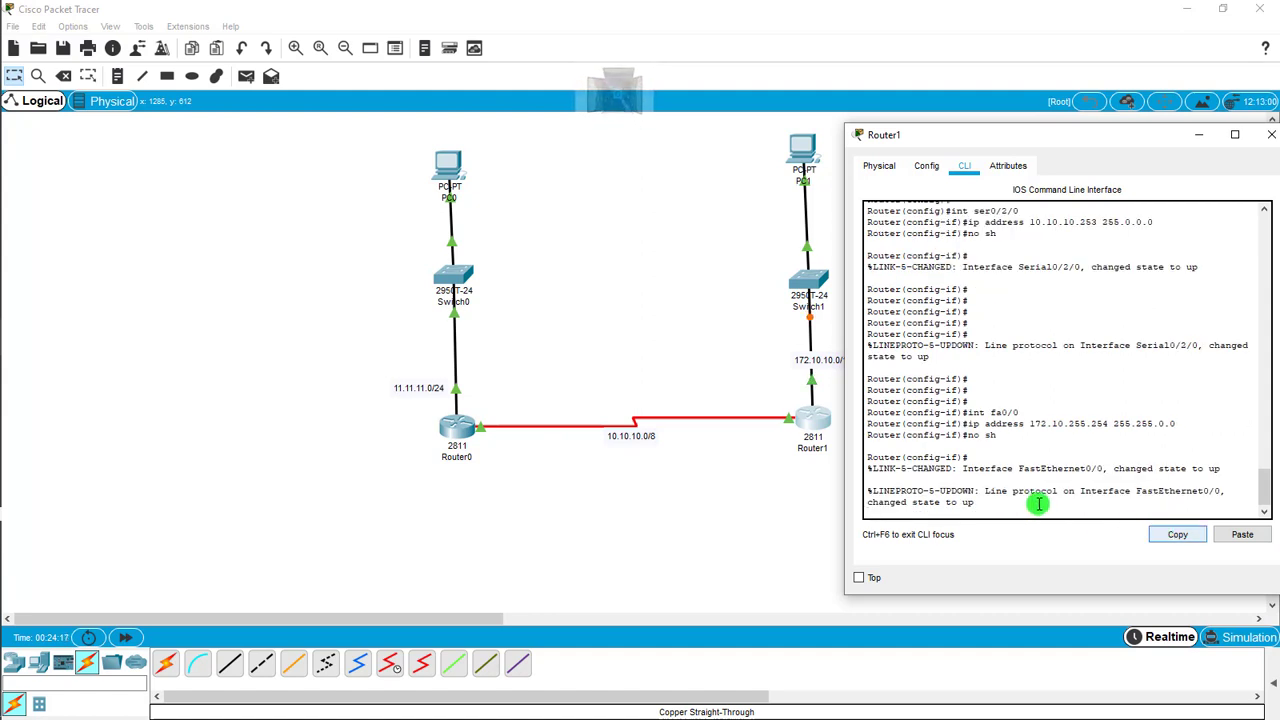
key("Return")
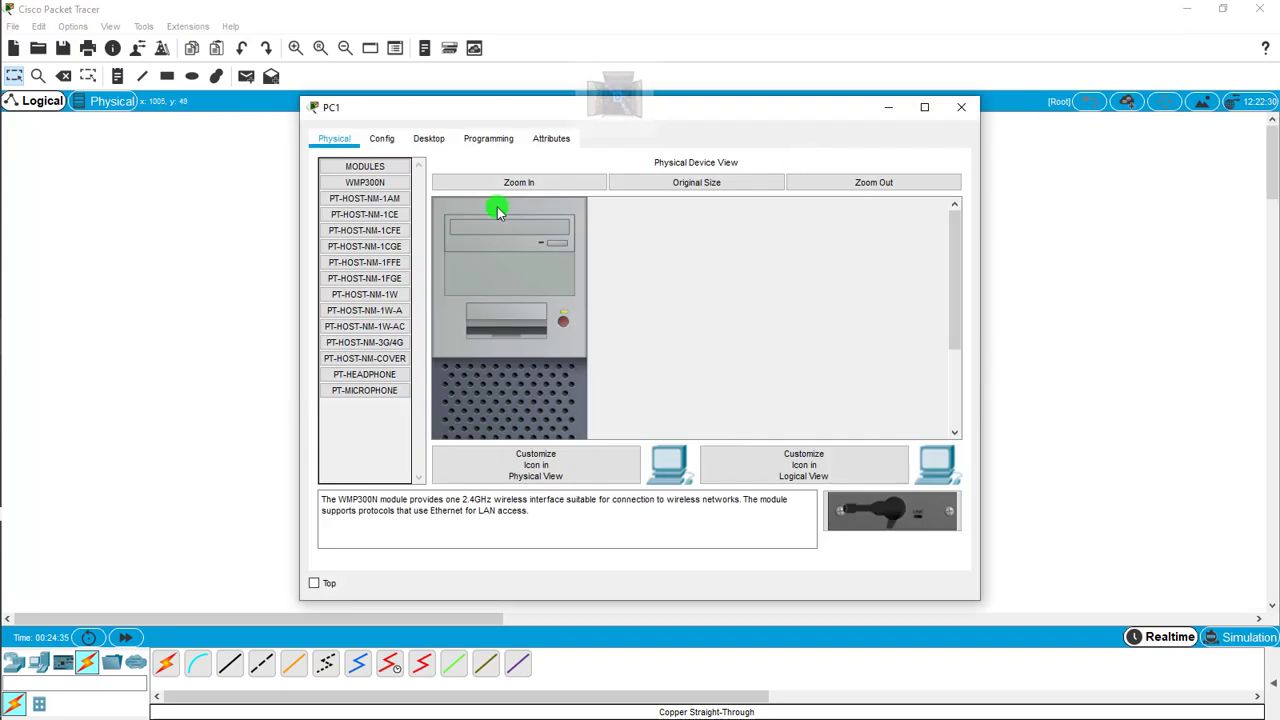
Set PC1's static IP address to 172.10.10.15 in its IP configuration.
left_click(420, 142)
left_click(371, 205)
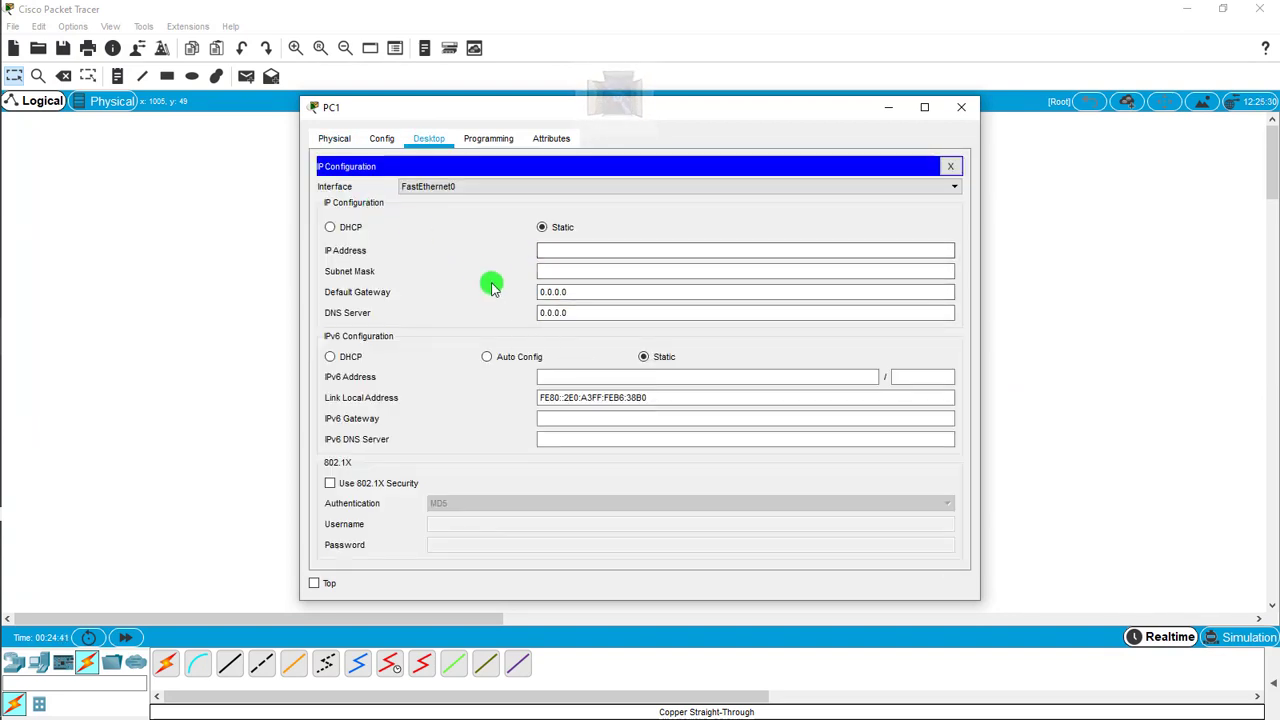
left_click(562, 256)
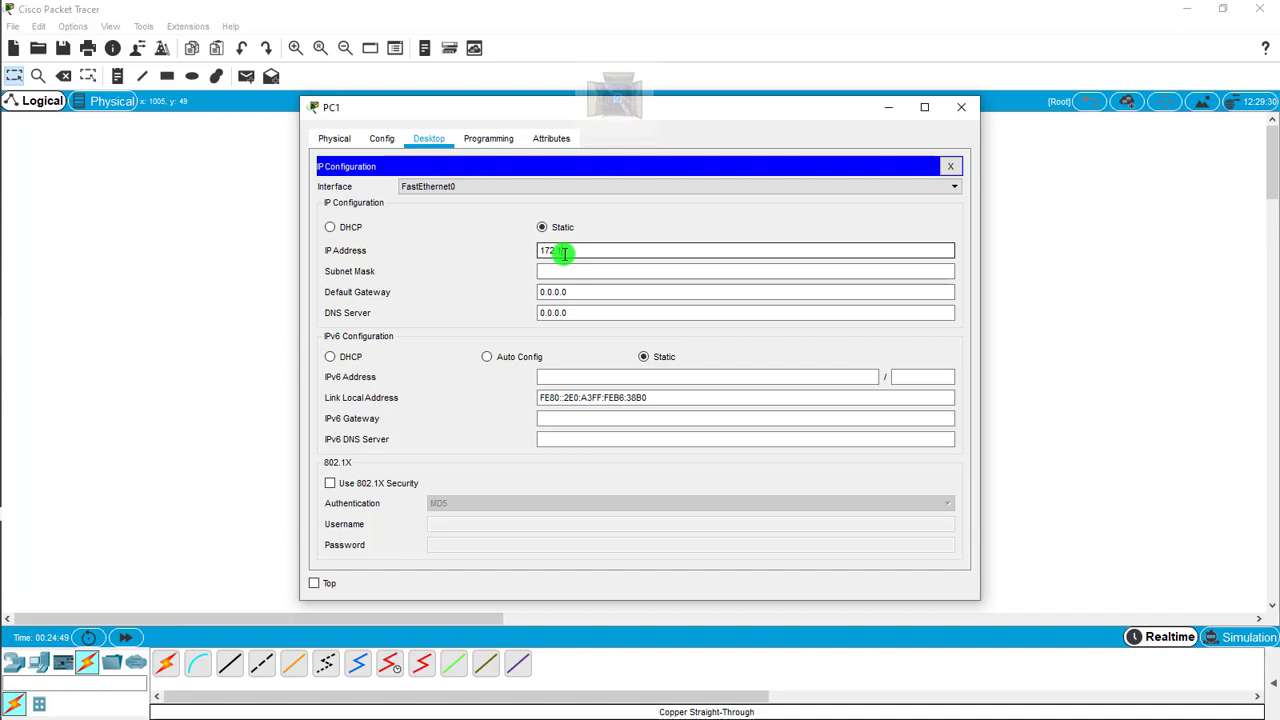
type("172.1")
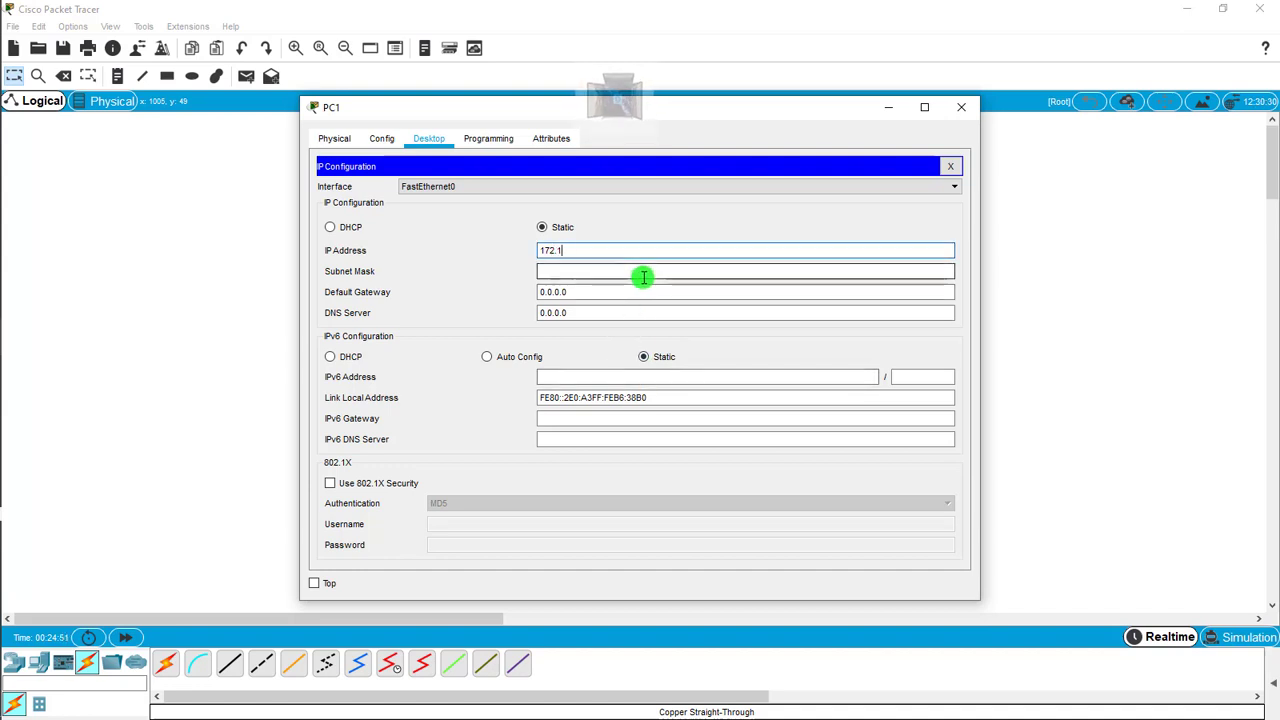
type("0")
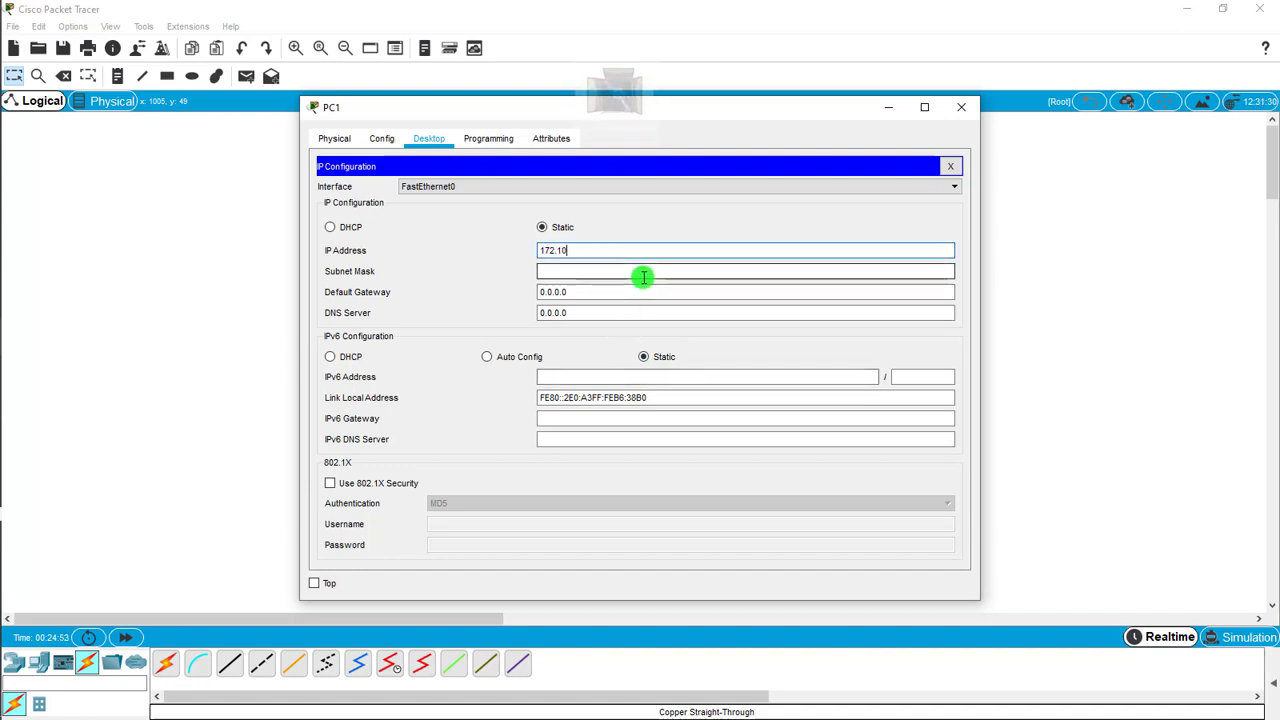
type(".")
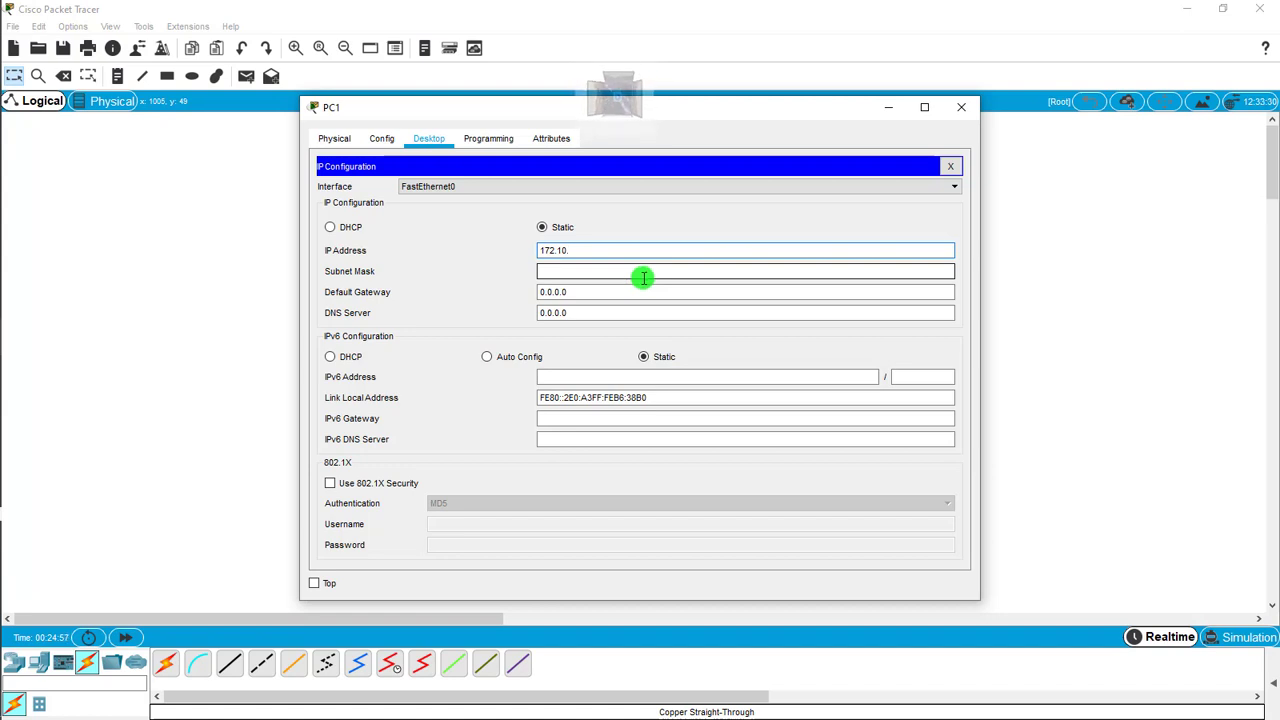
key("BackSpace")
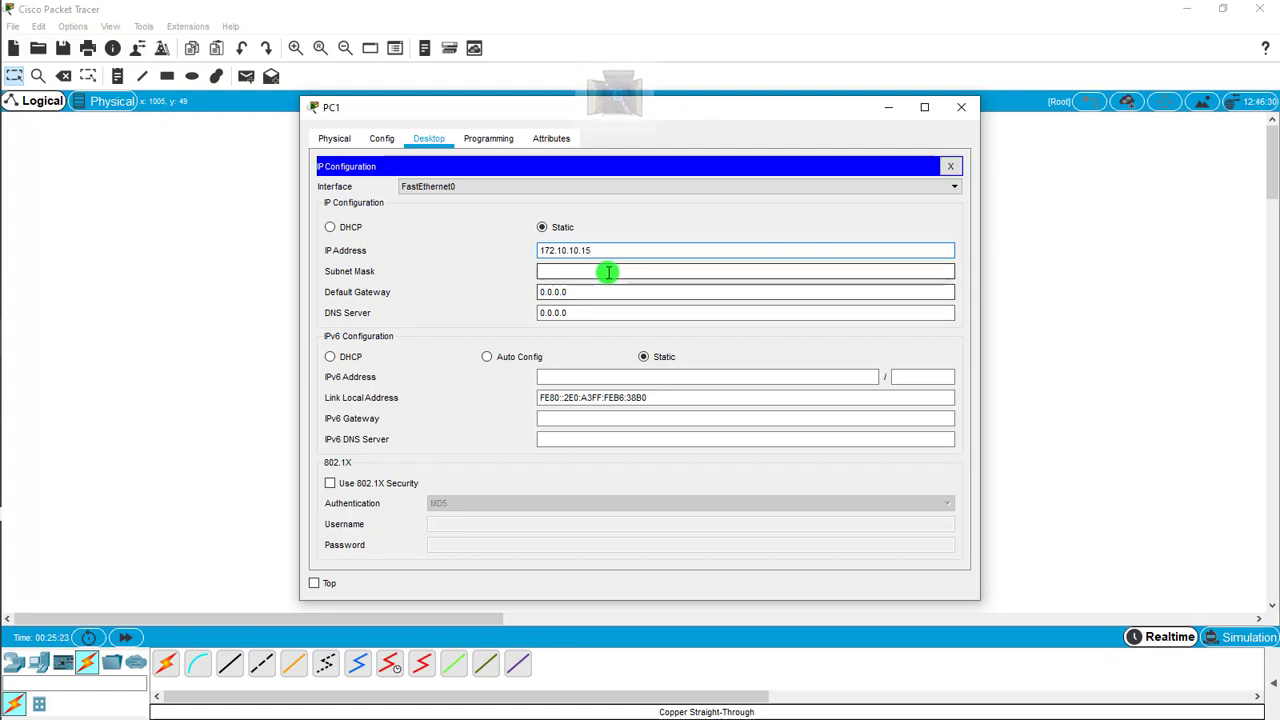
Set PC1's subnet mask to 255.255.0.0 and default gateway to 172.10.255.254, and close its IP configuration.
left_click(608, 272)
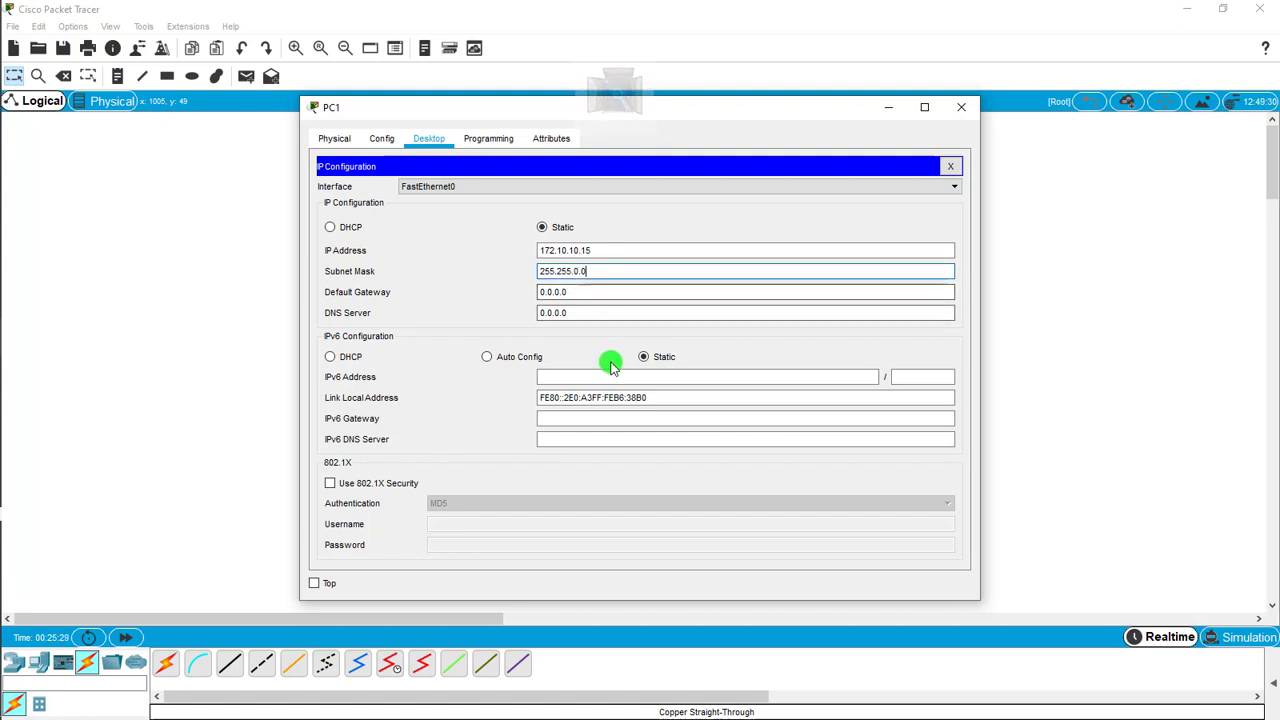
left_click(557, 291)
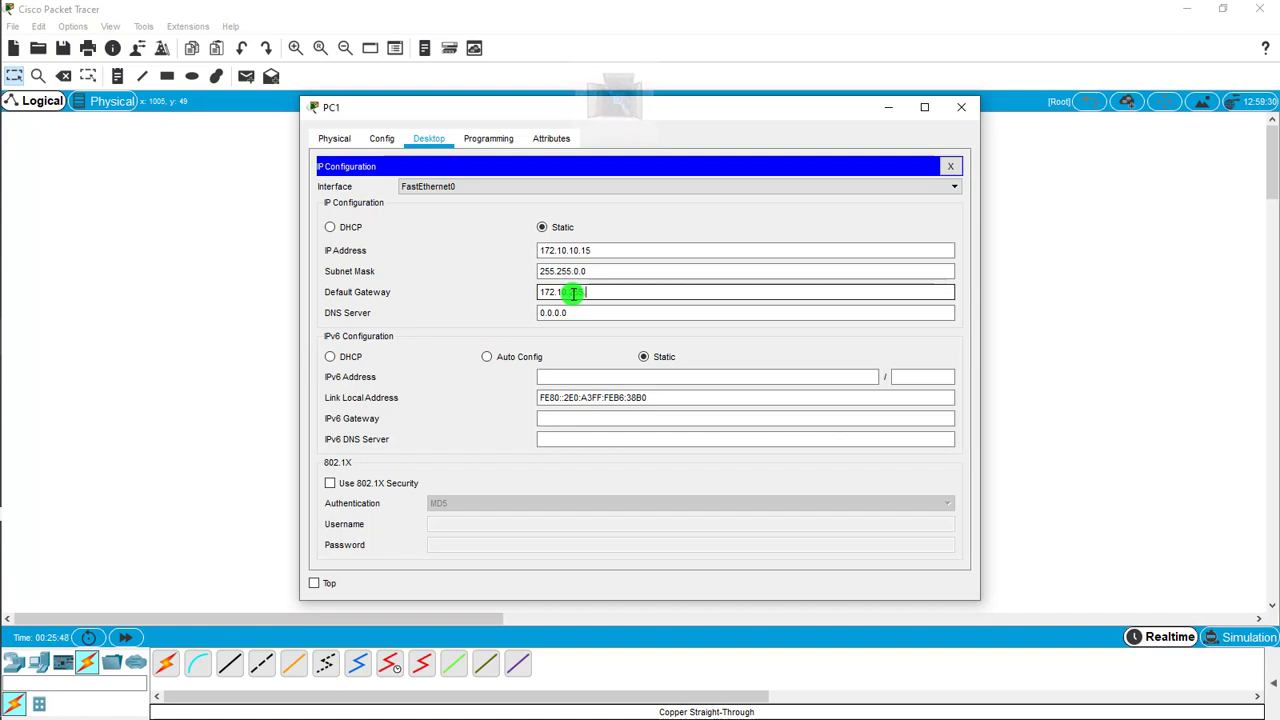
type("254")
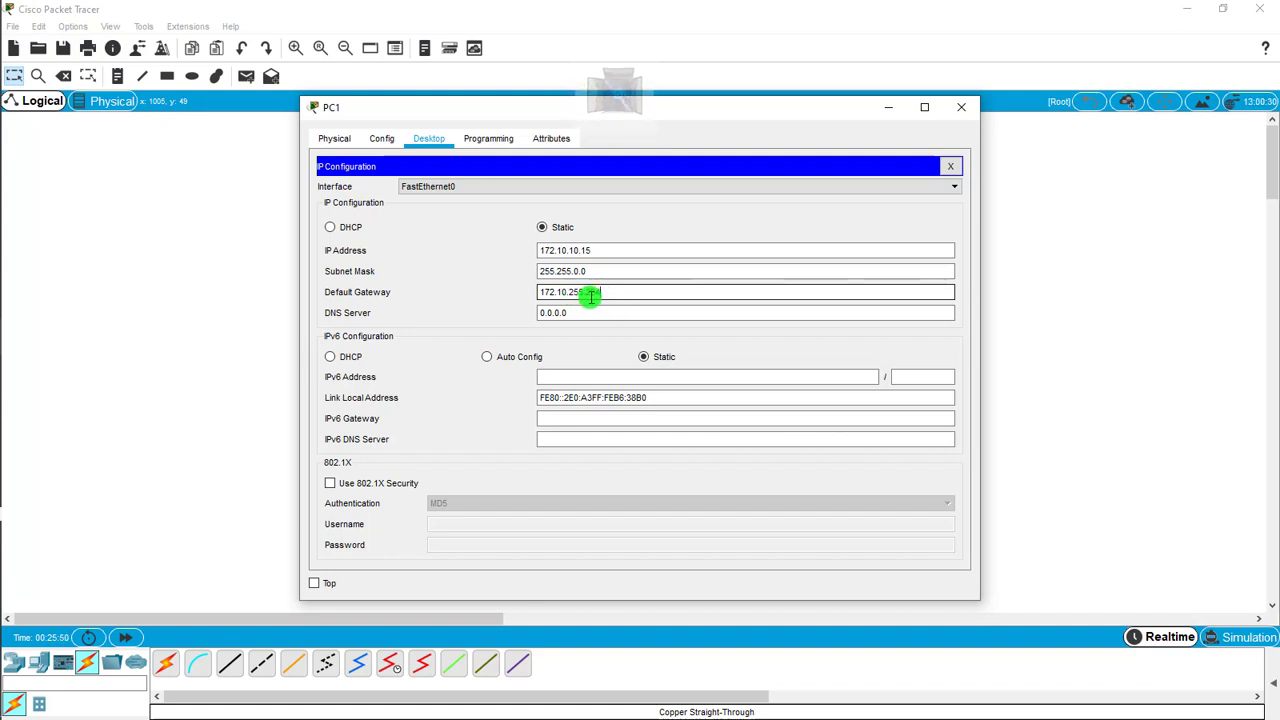
left_click(950, 166)
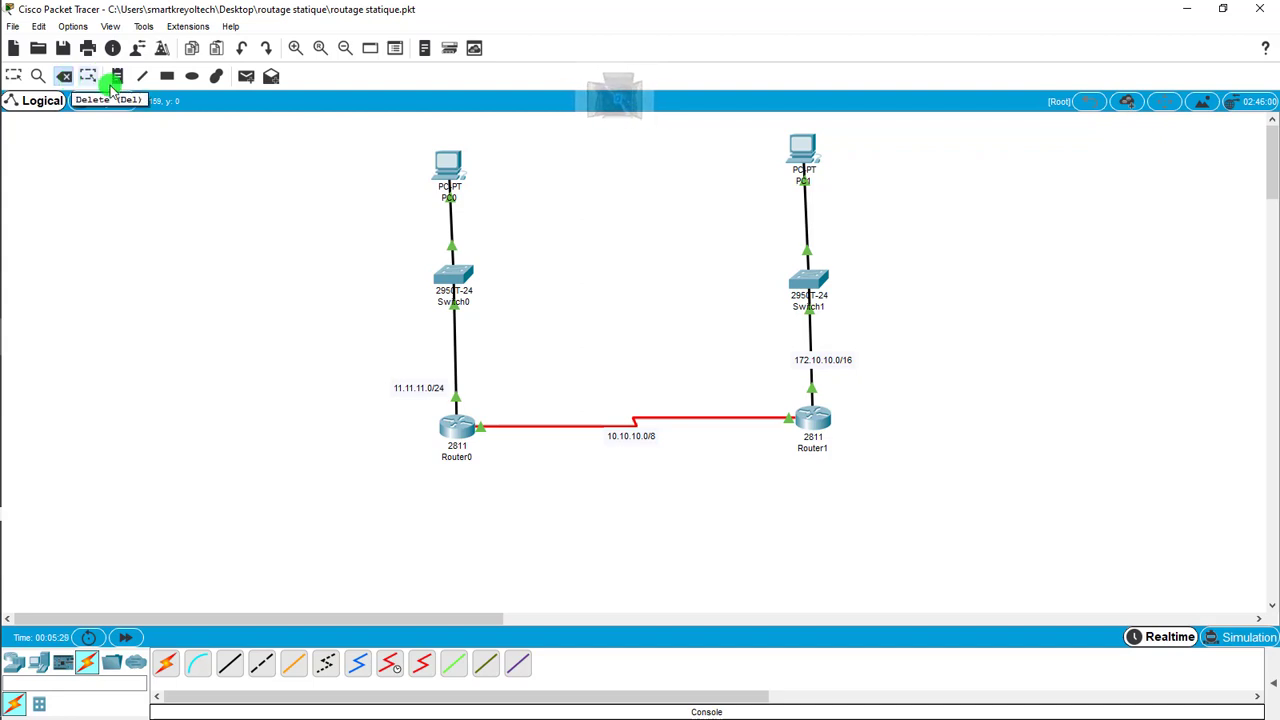
Switch from the Delete tool to the Select tool and look over the topology from PC0 through both routers to PC1.
left_click(14, 78)
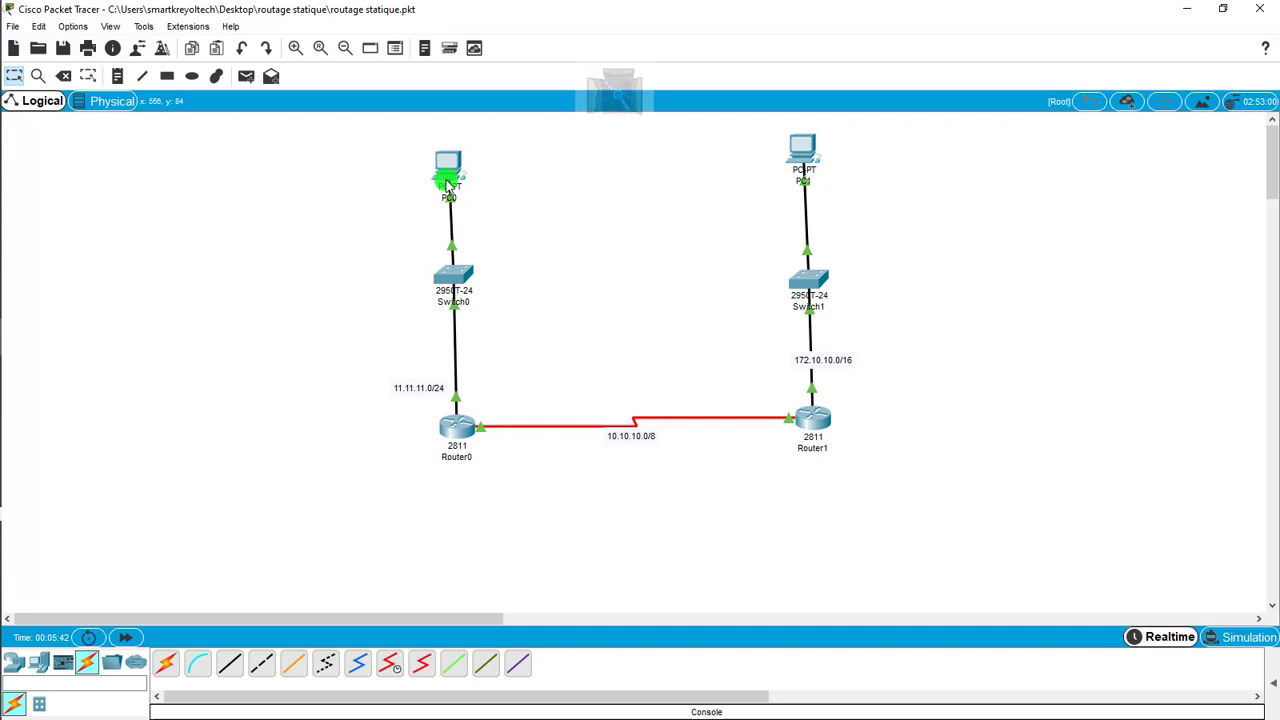
mouse_move(447, 186)
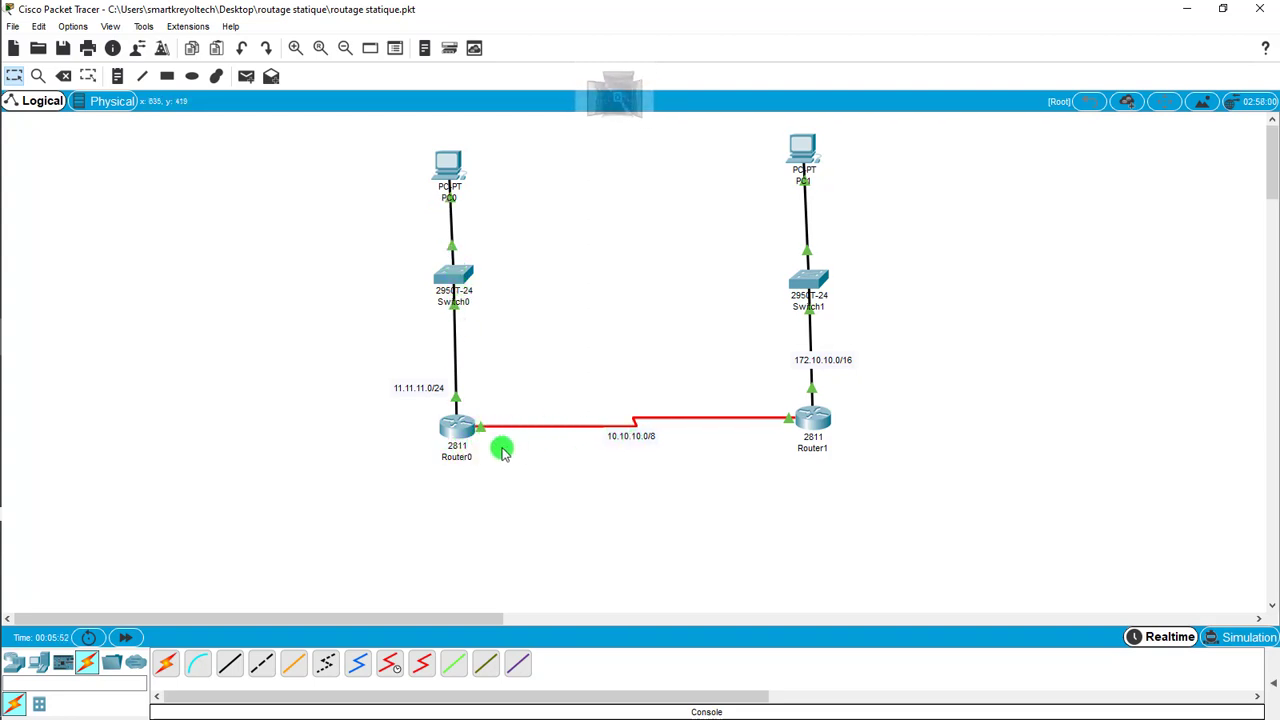
mouse_move(464, 434)
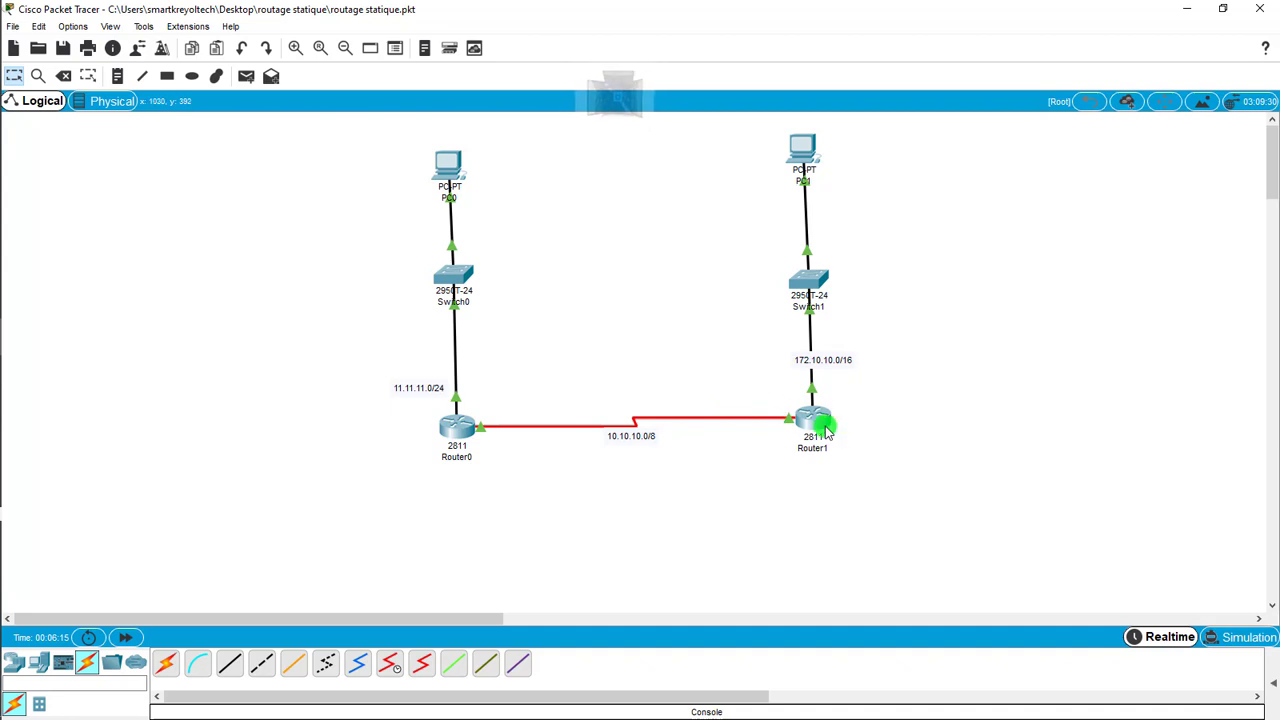
mouse_move(803, 438)
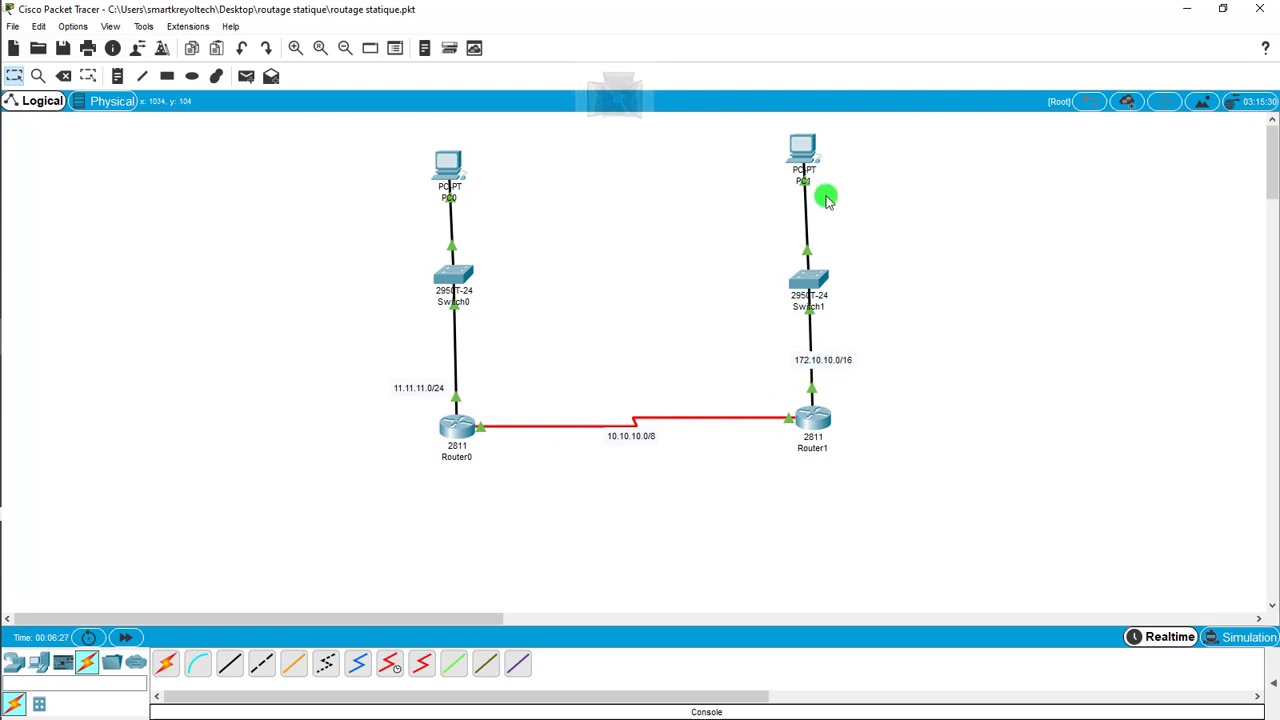
mouse_move(810, 172)
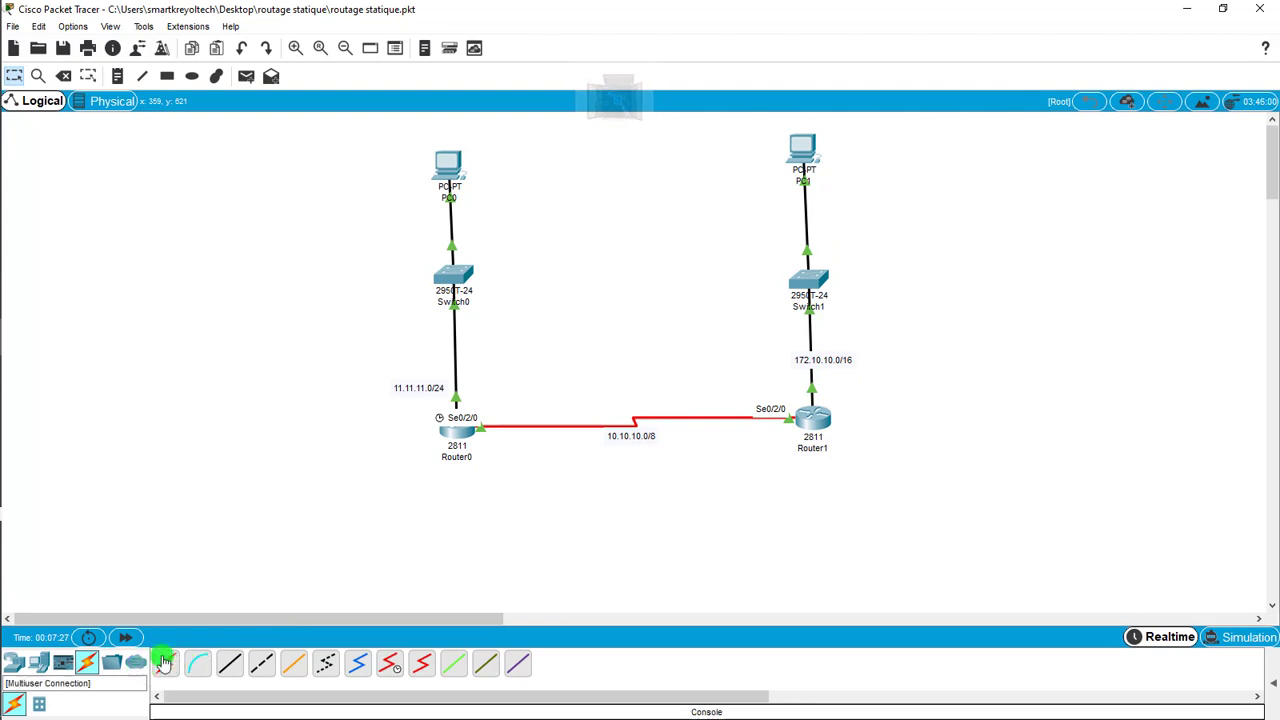
Add a laptop to the workspace, placed below and to the right of Router1.
left_click(38, 662)
left_click(197, 662)
left_click(820, 514)
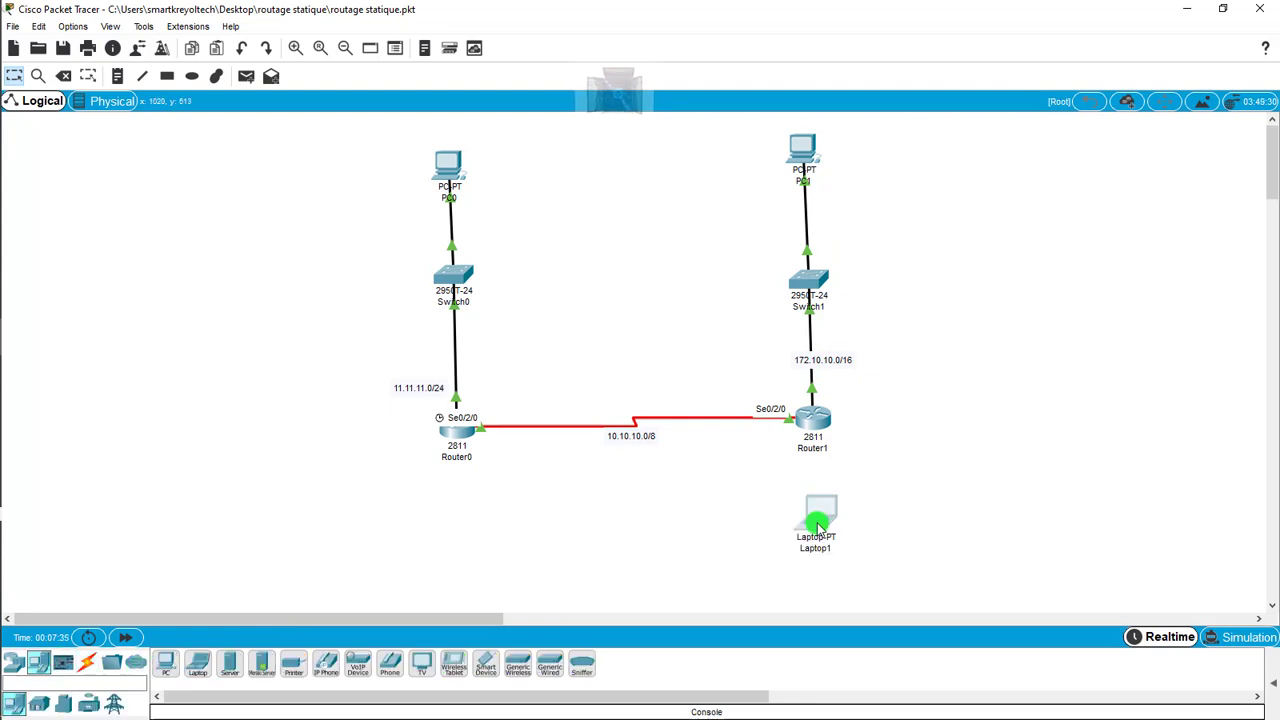
left_click_drag(820, 514, 958, 515)
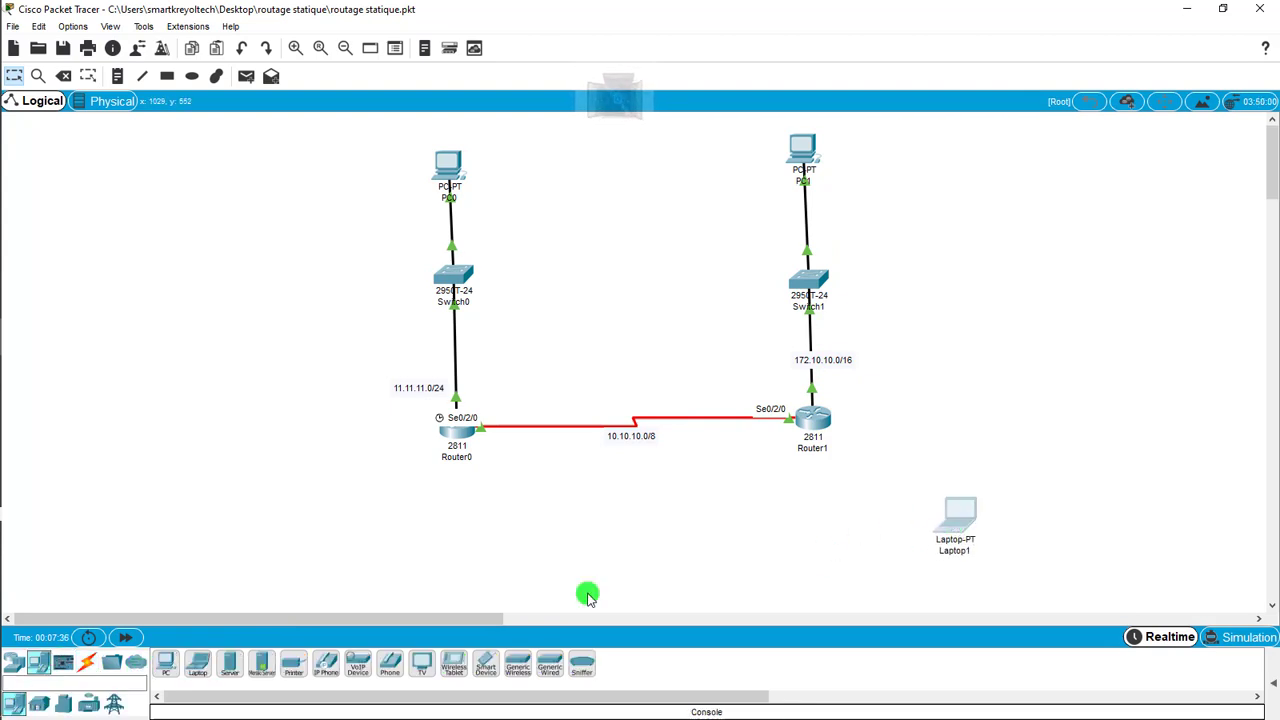
Connect Router1's Console port to the laptop's RS 232 port with a console cable, and reposition the laptop below and to the left of Router1.
left_click(87, 664)
left_click(195, 665)
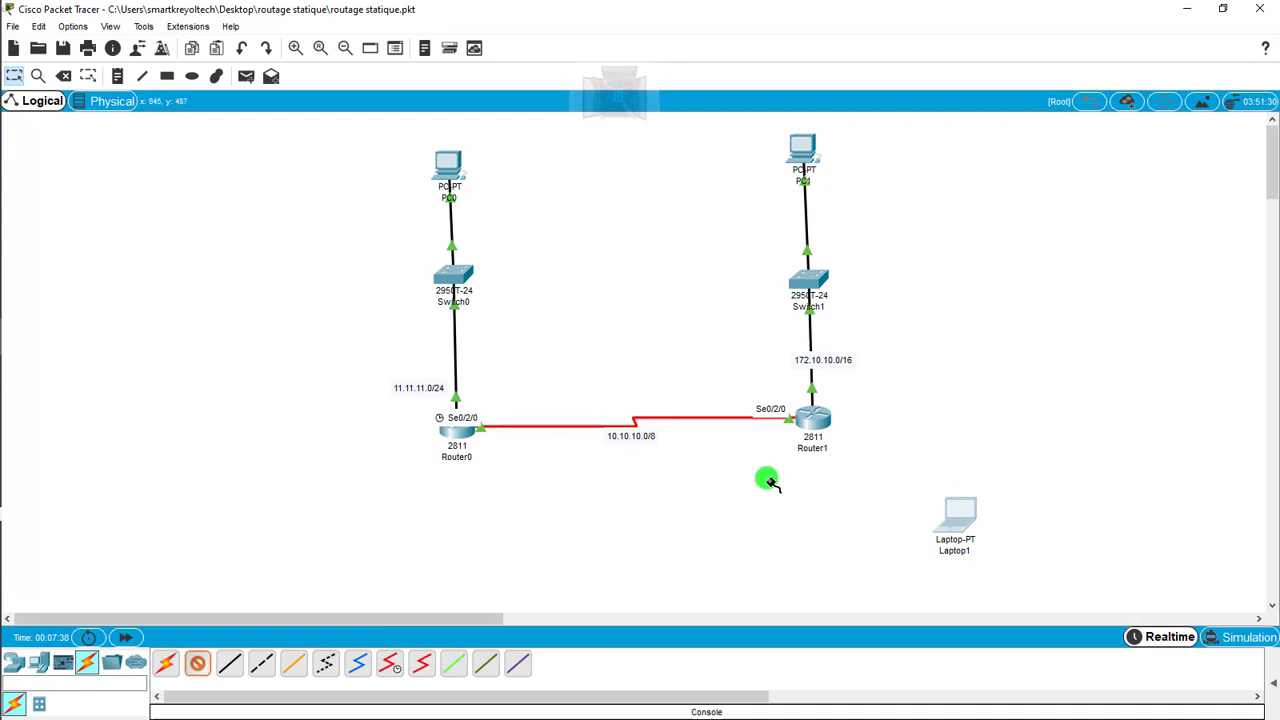
left_click(815, 420)
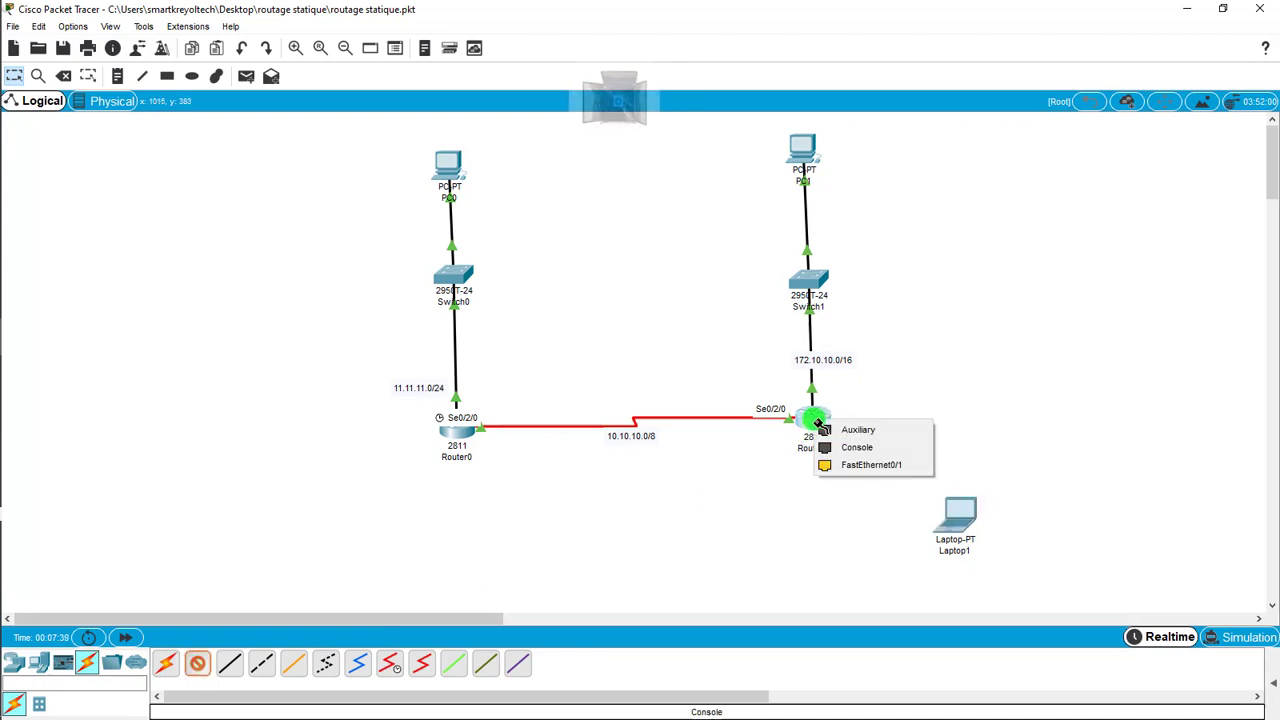
left_click(850, 447)
left_click(966, 517)
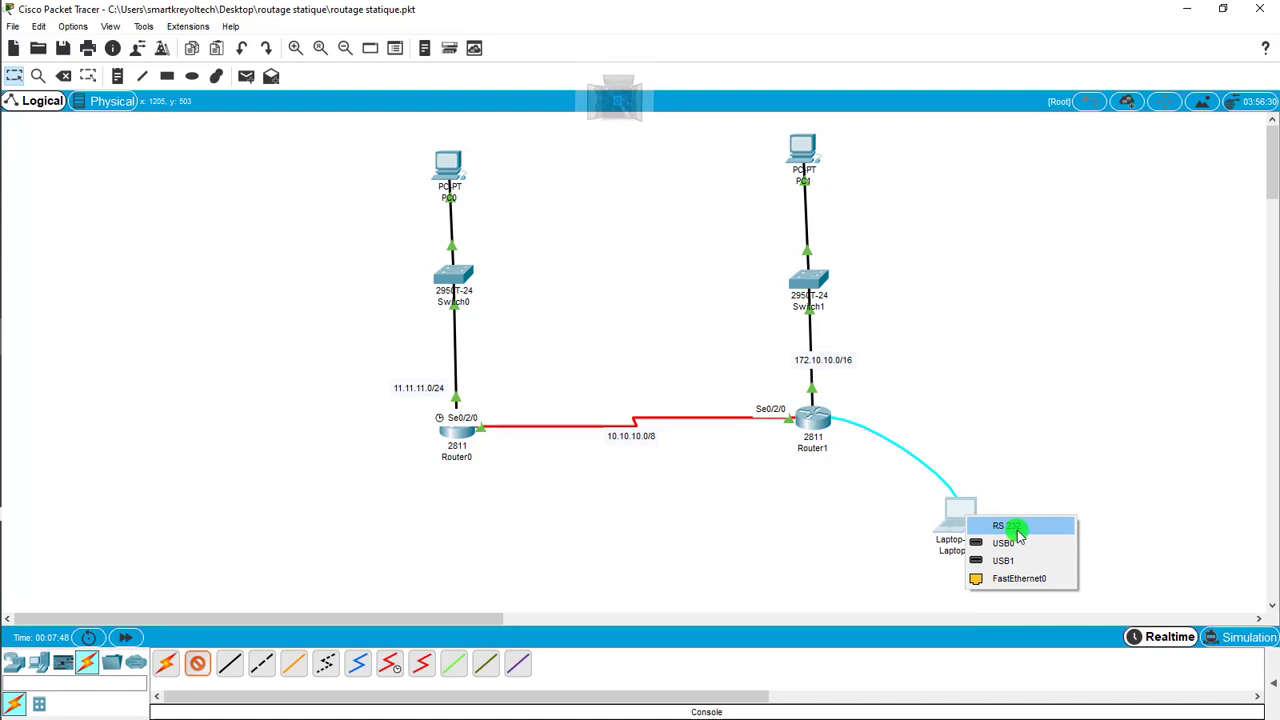
left_click(1017, 535)
left_click_drag(951, 523, 737, 565)
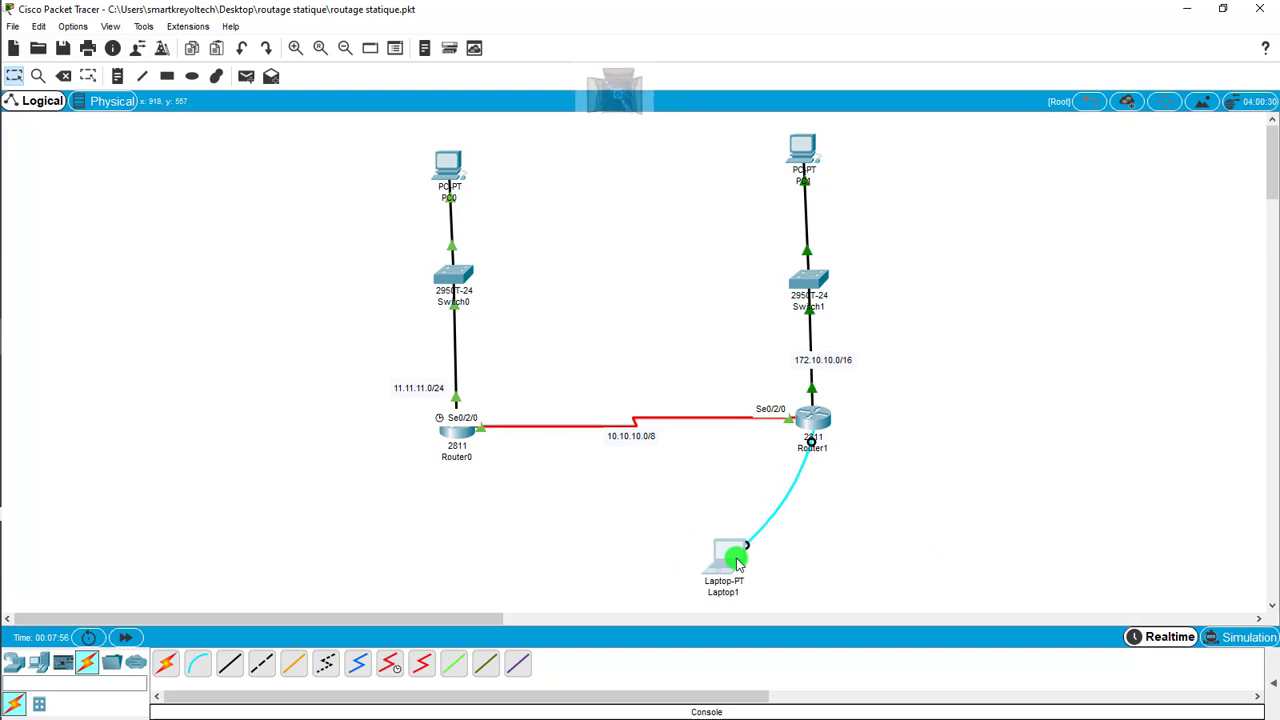
mouse_move(737, 565)
left_mouse_down()
mouse_move(816, 584)
mouse_move(1109, 466)
mouse_move(1248, 200)
mouse_move(1237, 183)
mouse_move(997, 410)
mouse_move(908, 531)
mouse_move(754, 571)
mouse_move(754, 537)
mouse_move(741, 562)
mouse_move(732, 556)
left_mouse_up()
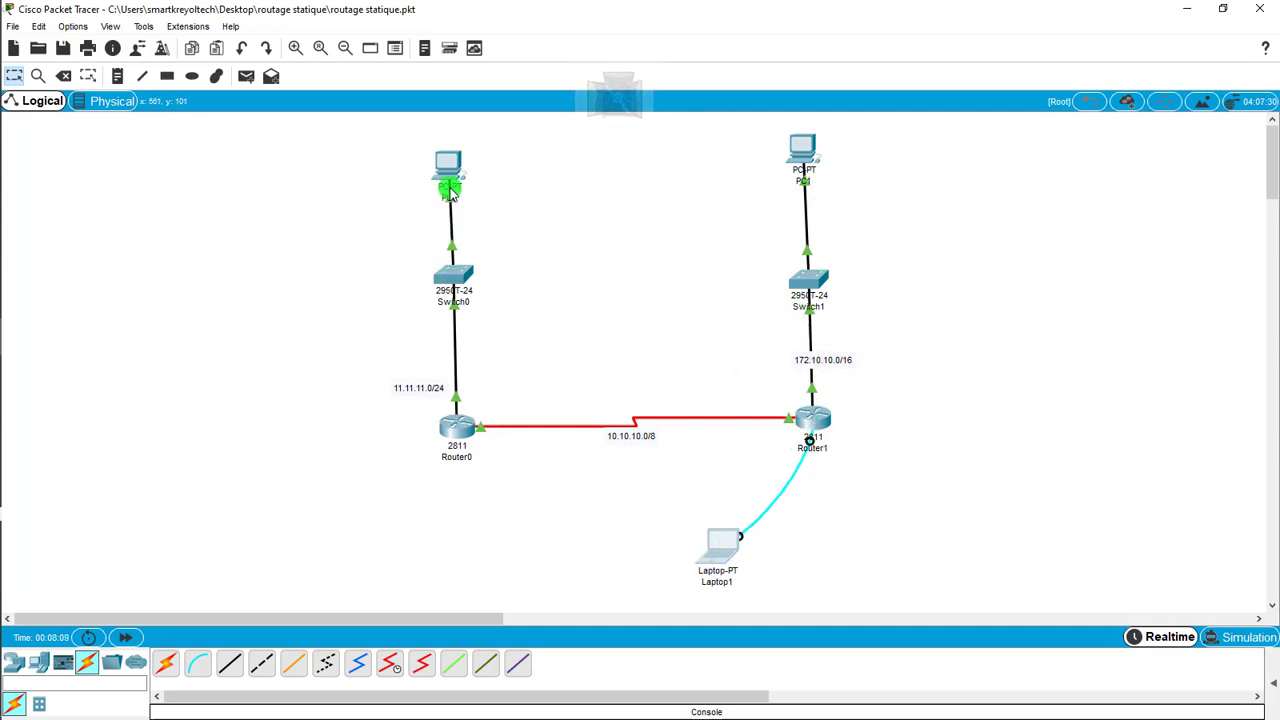
Check PC1's IP address, subnet mask and default gateway in its IP configuration, and close the PC1 window.
left_click(804, 150)
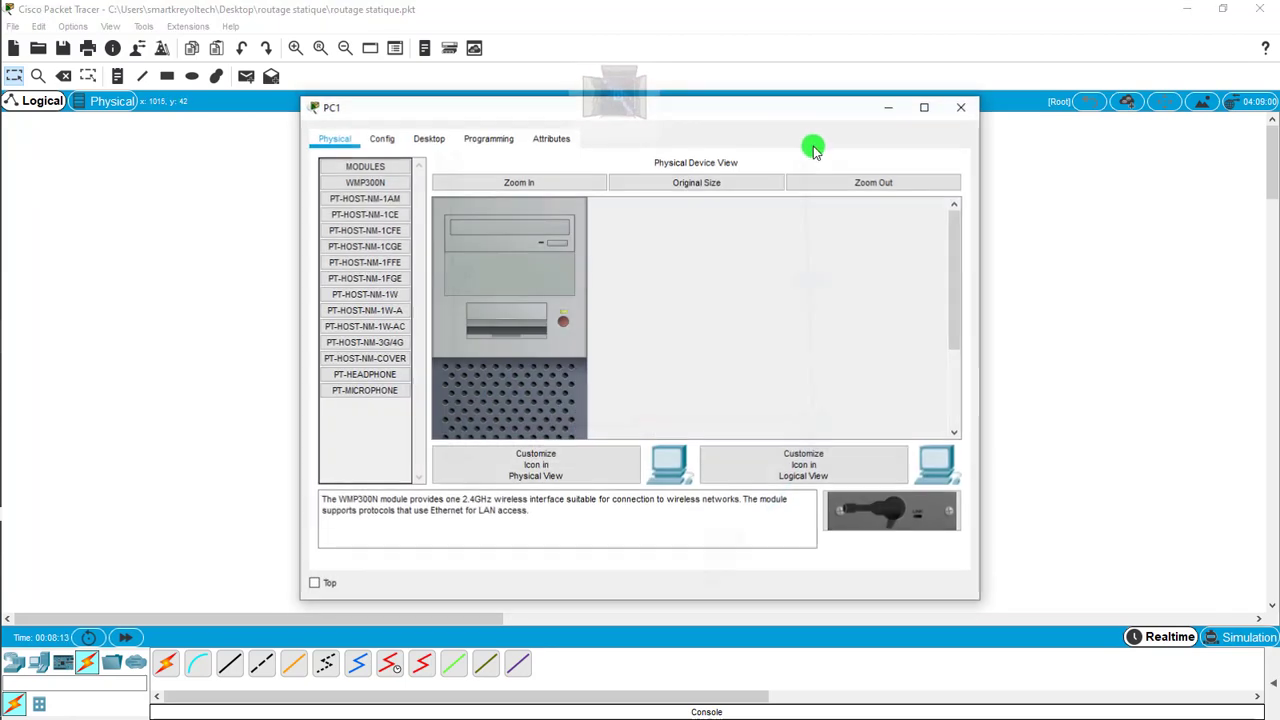
left_click(381, 141)
left_click(420, 141)
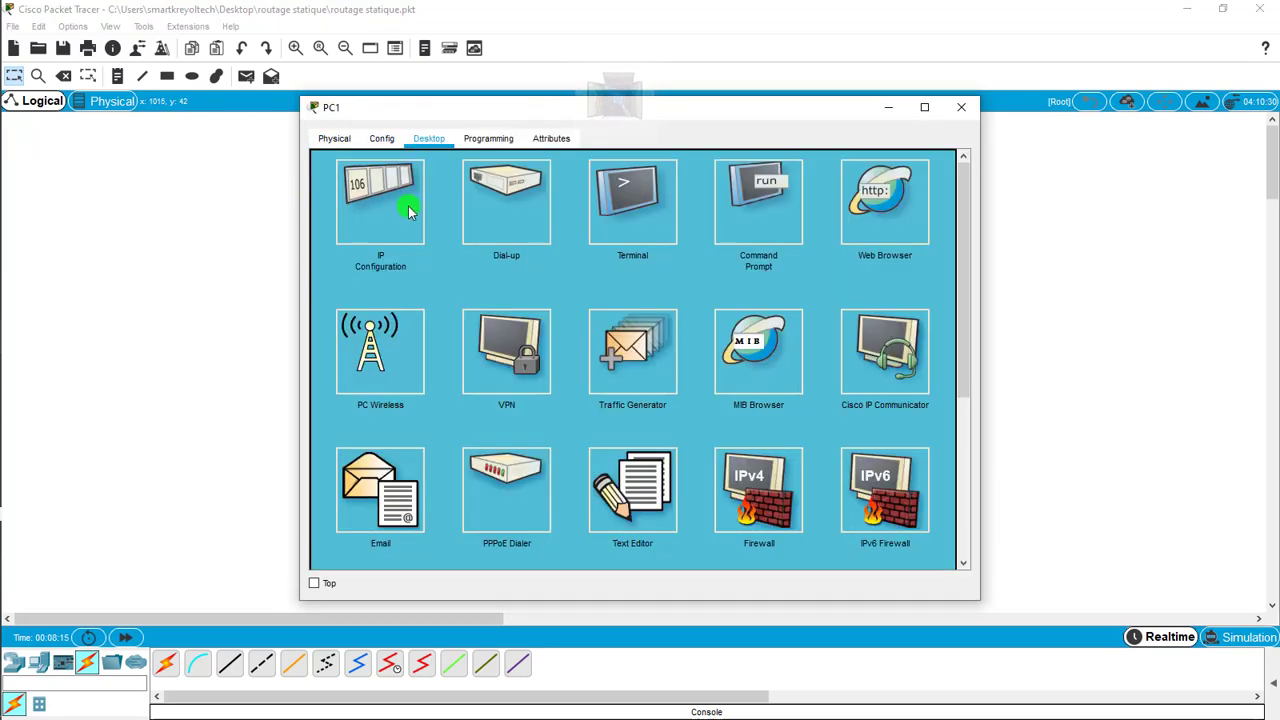
left_click(408, 210)
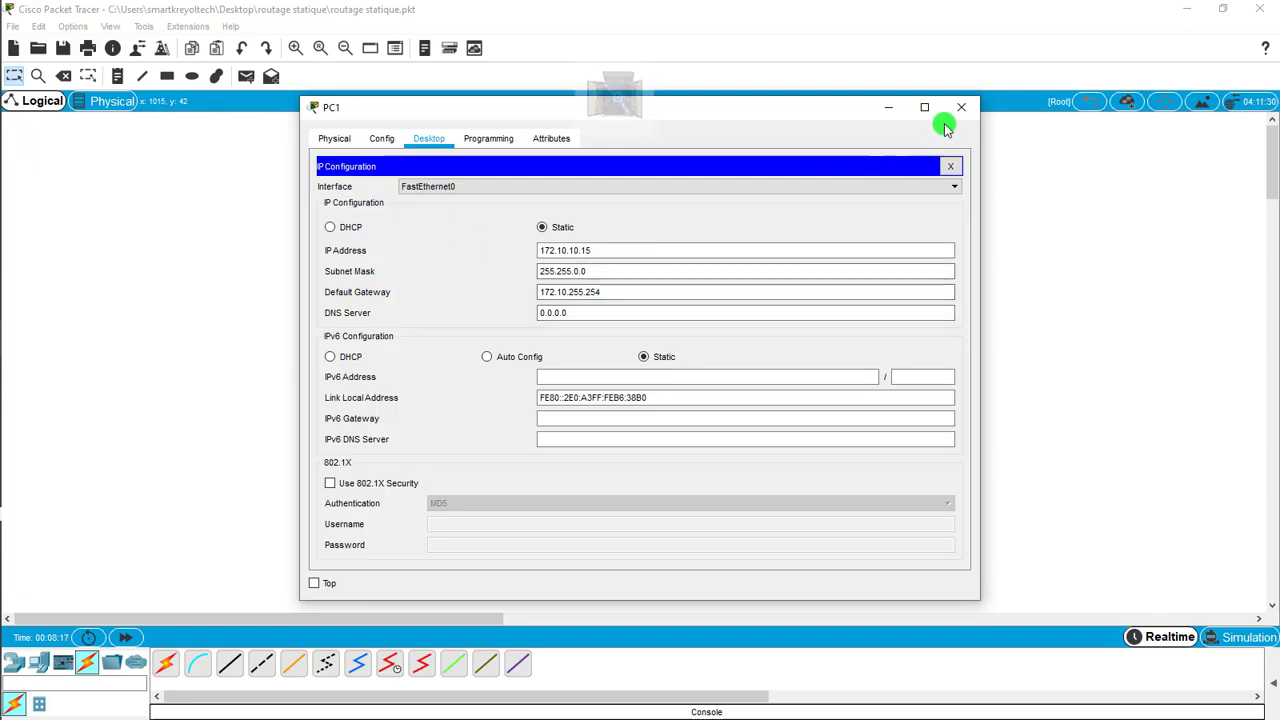
left_click(962, 107)
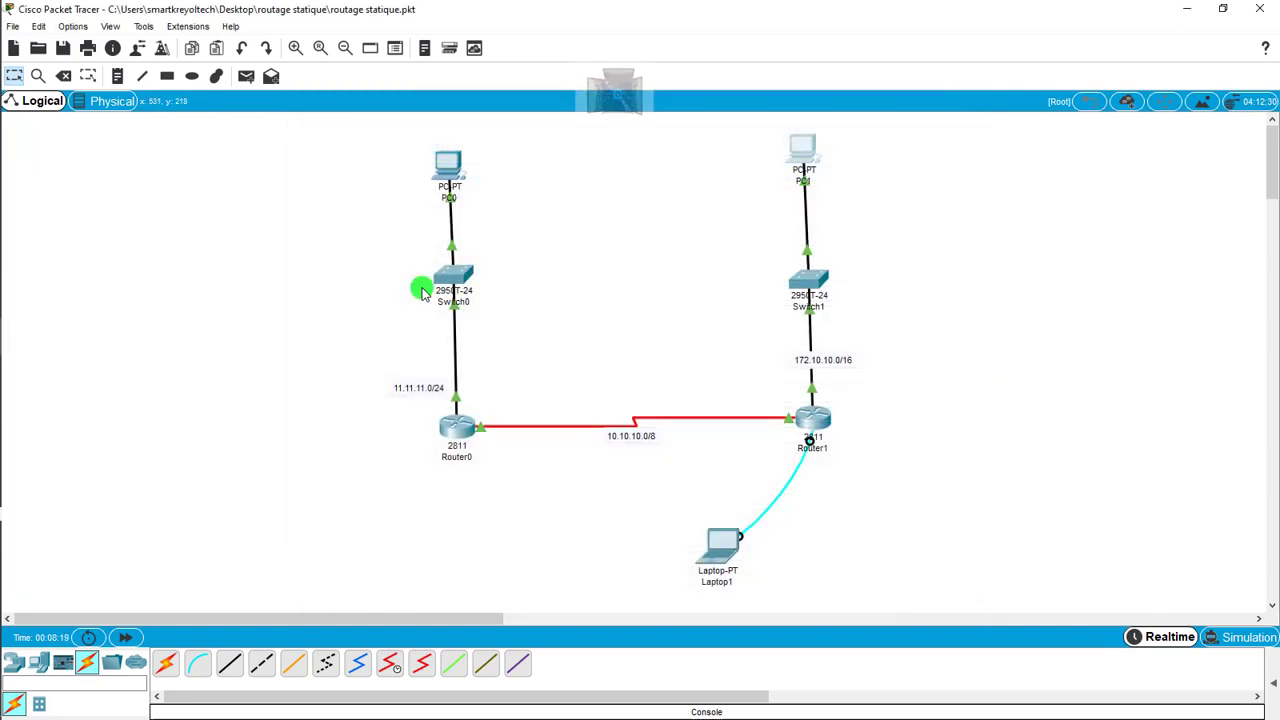
Open PC0's IP configuration to check its addressing.
left_click(448, 166)
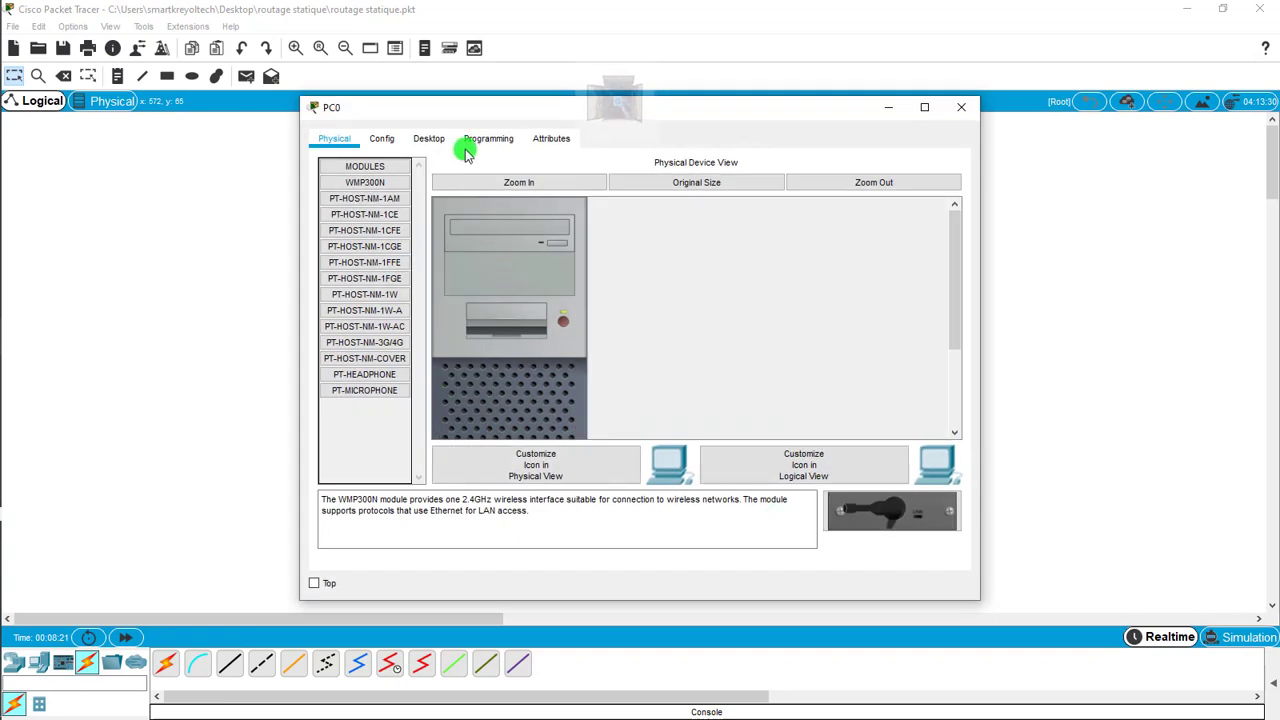
left_click(428, 138)
left_click(370, 213)
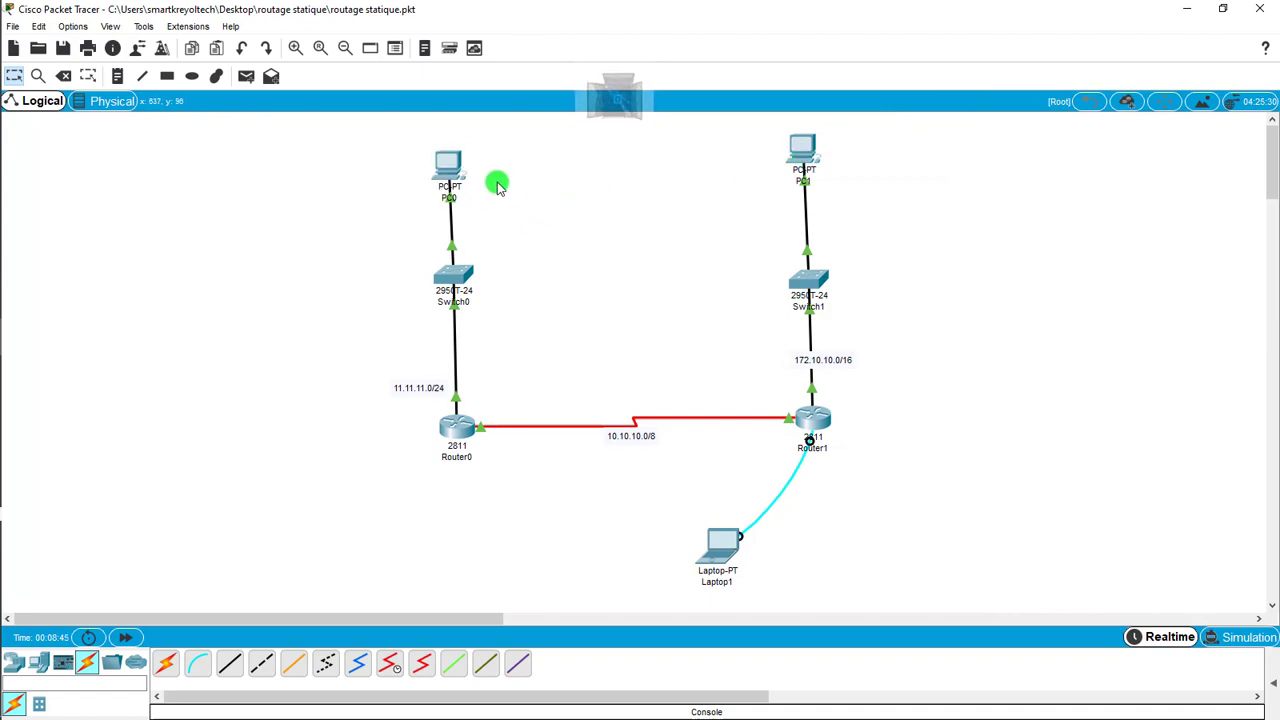
Test connectivity to PC1 by running ping 172.10.10.15 from PC0's Command Prompt.
left_click(452, 165)
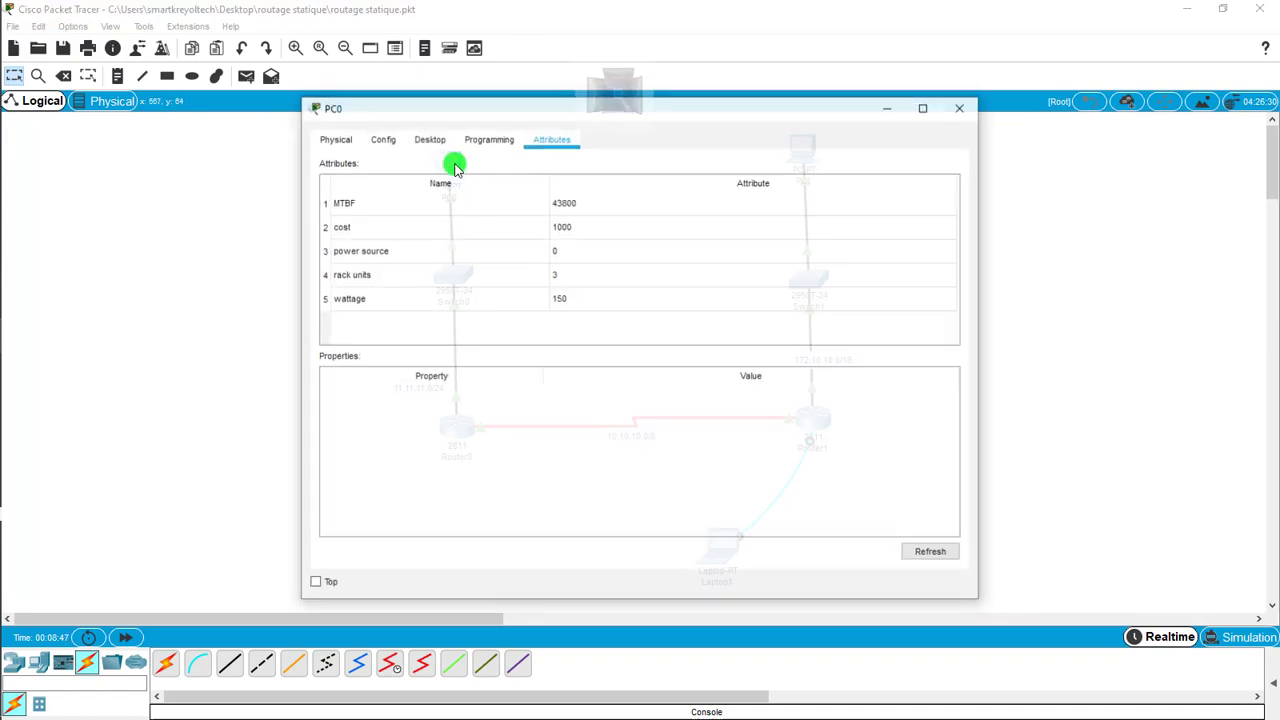
left_click(438, 138)
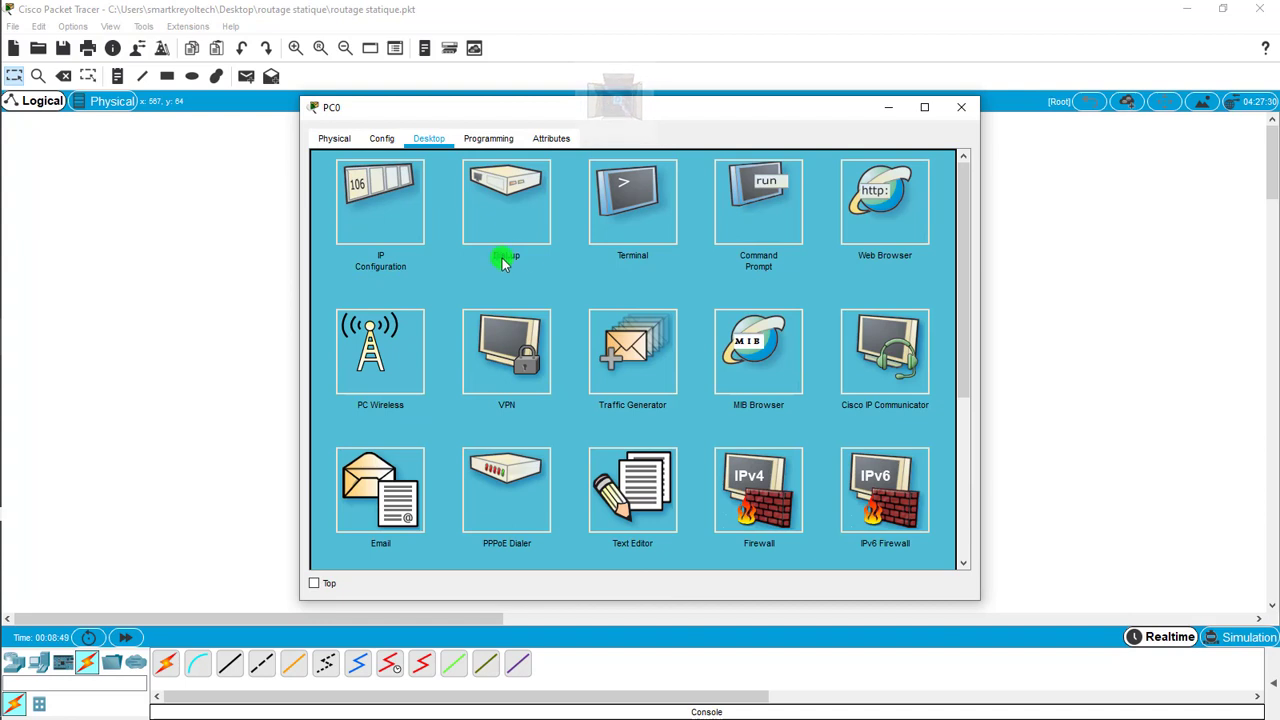
left_click(760, 222)
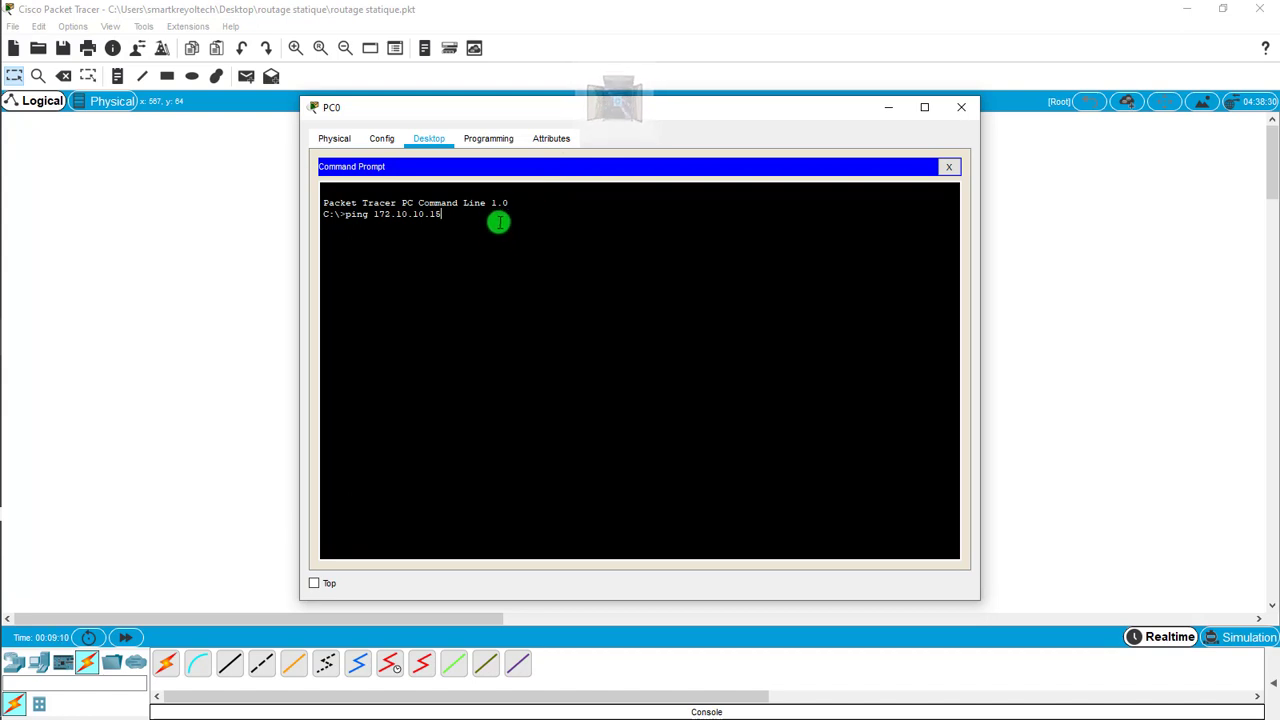
key("Return")
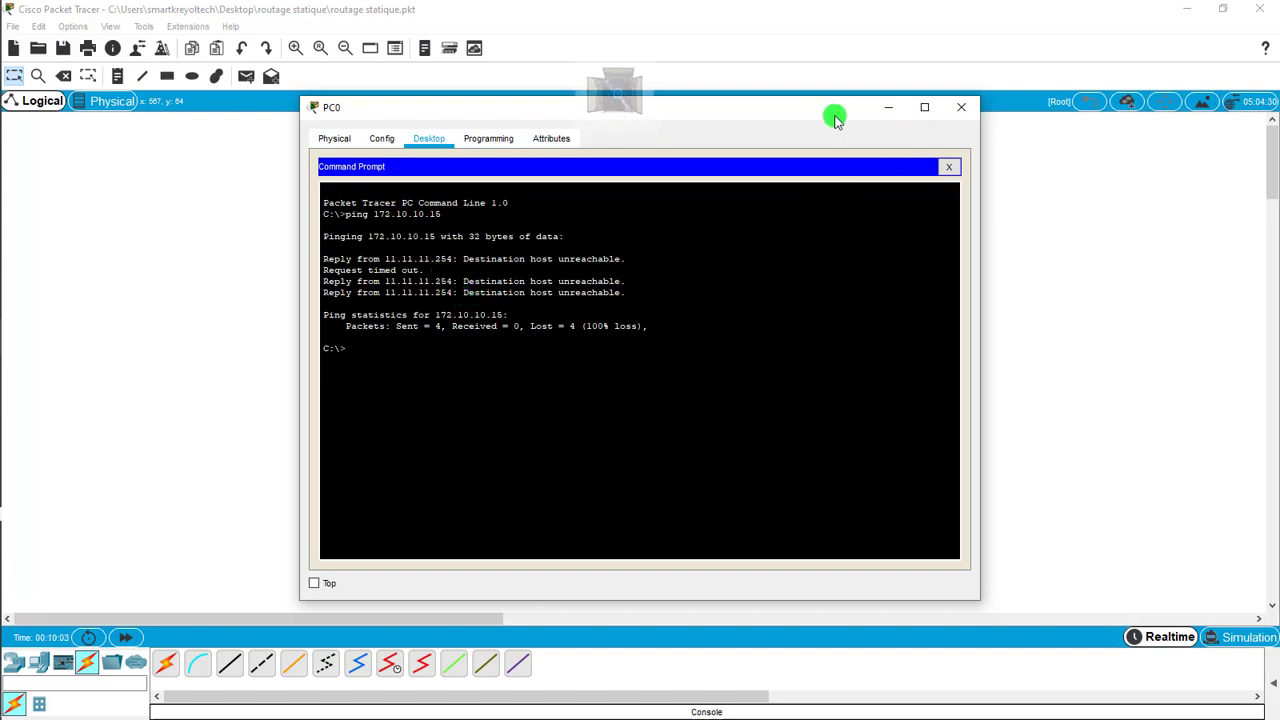
Move the PC0 window aside to compare the ping replies with PC0, Switch0 and Router0, and return to the full topology.
left_click_drag(835, 118, 683, 145)
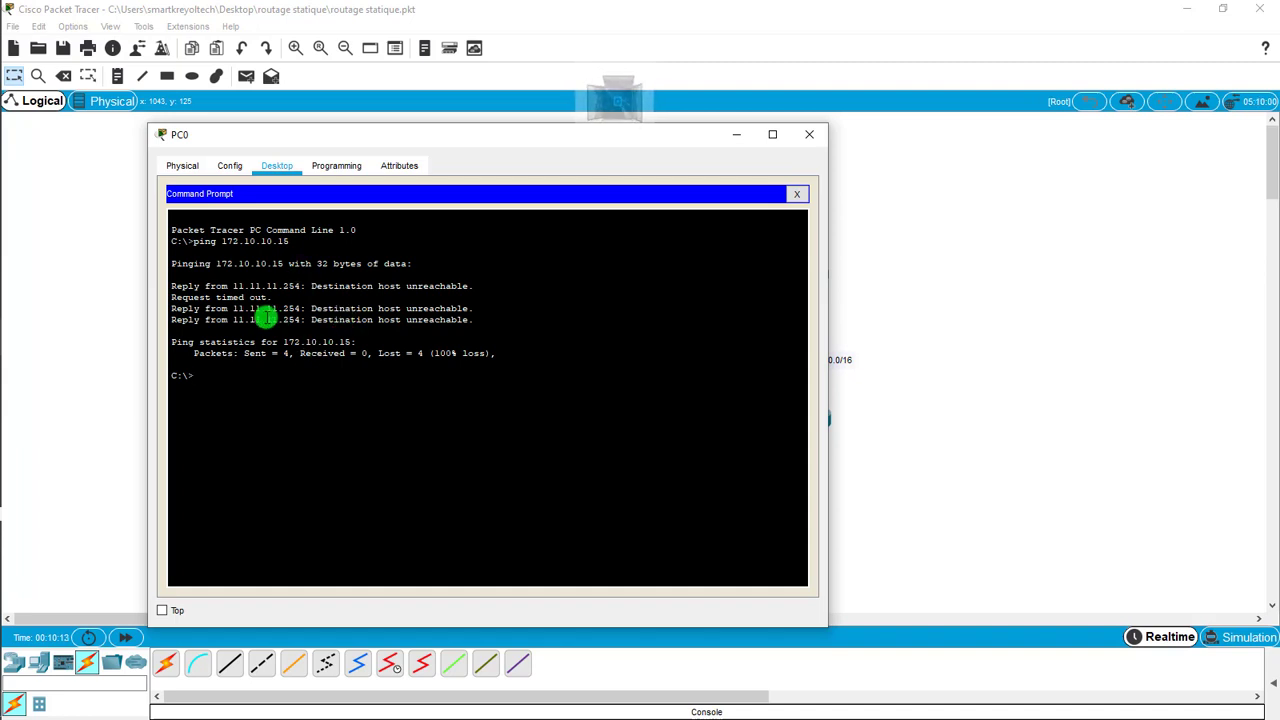
left_click_drag(323, 136, 353, 143)
left_click_drag(432, 143, 766, 143)
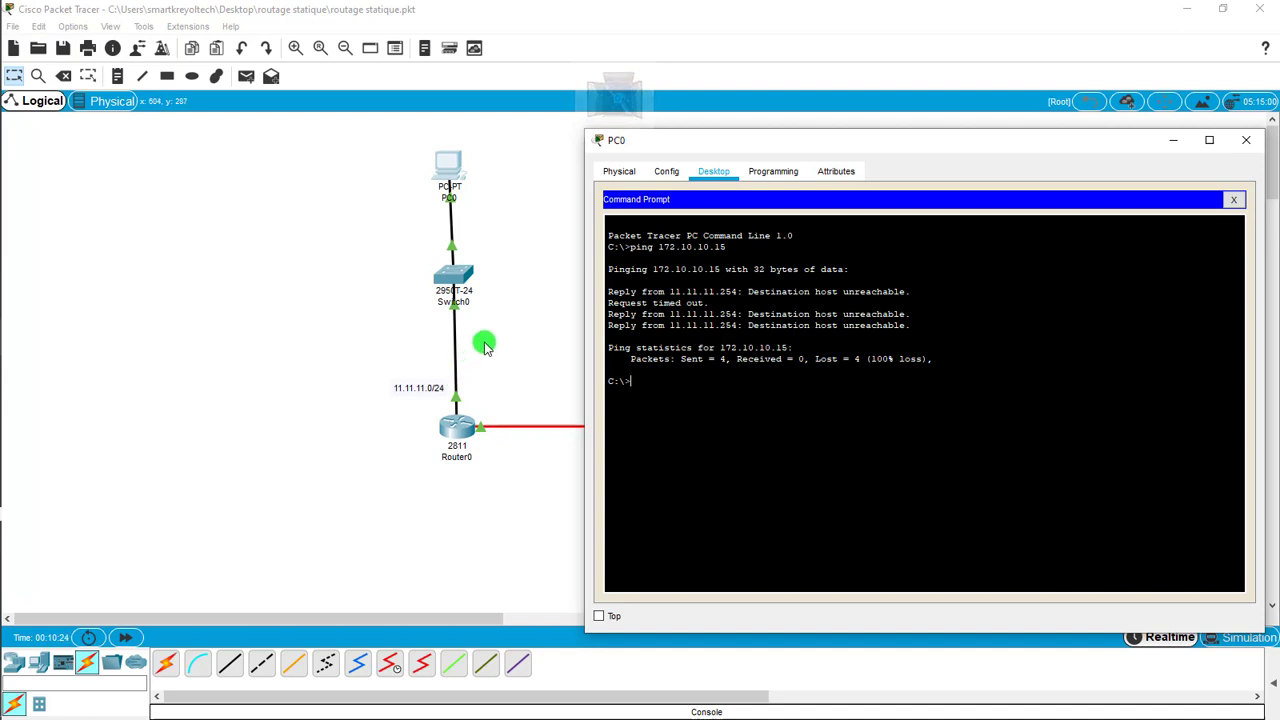
left_click(529, 200)
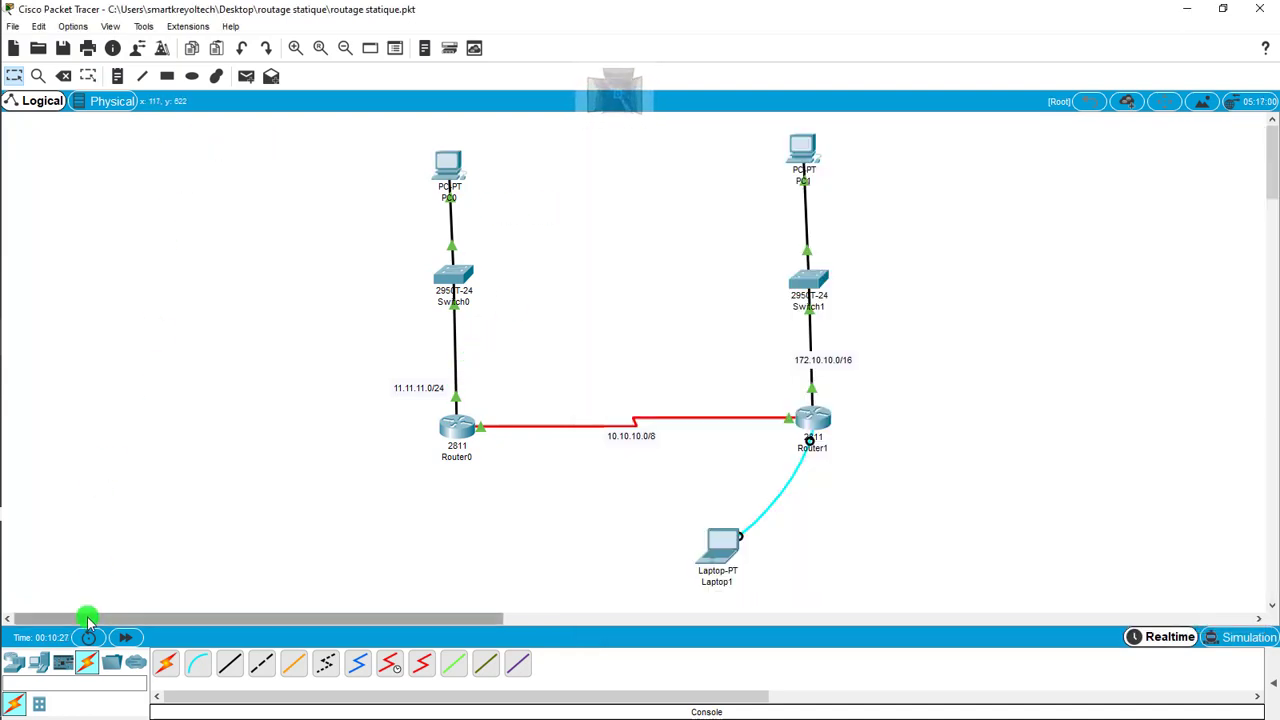
Add a PC beside PC0 and connect its FastEthernet0 to Switch0's FastEthernet0/4 with a copper straight-through cable.
left_click(43, 662)
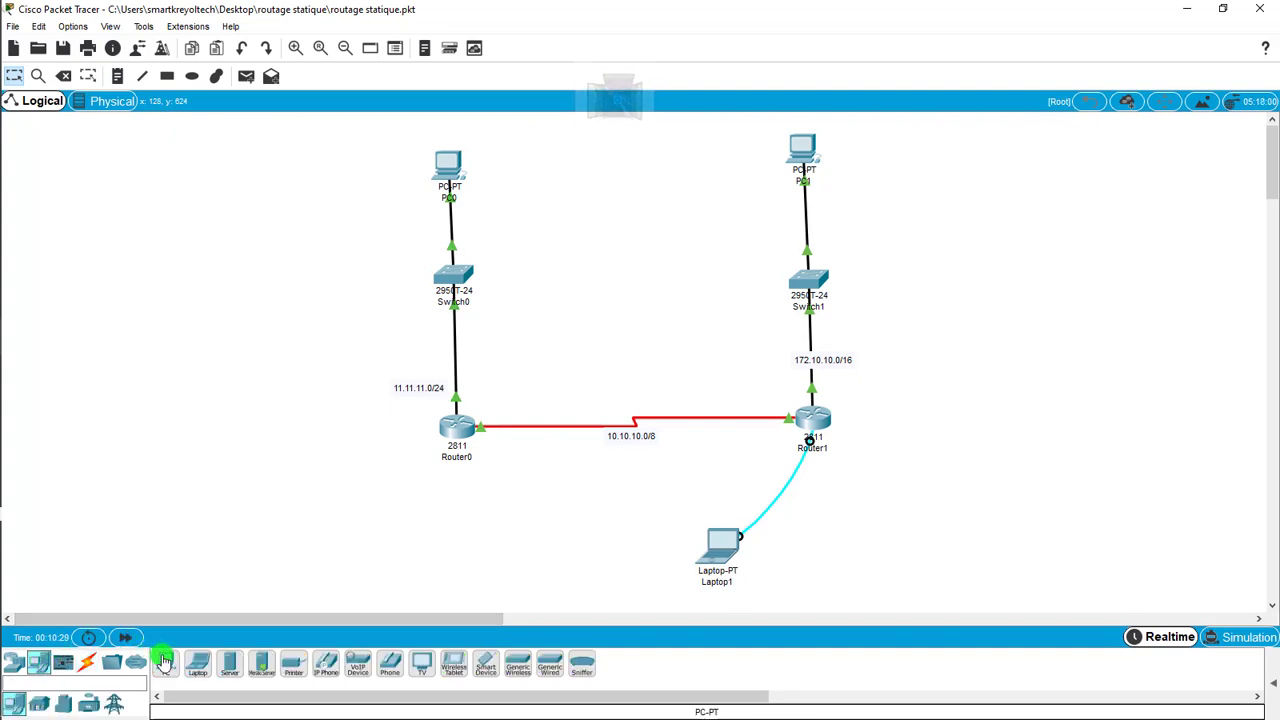
left_click_drag(166, 660, 275, 190)
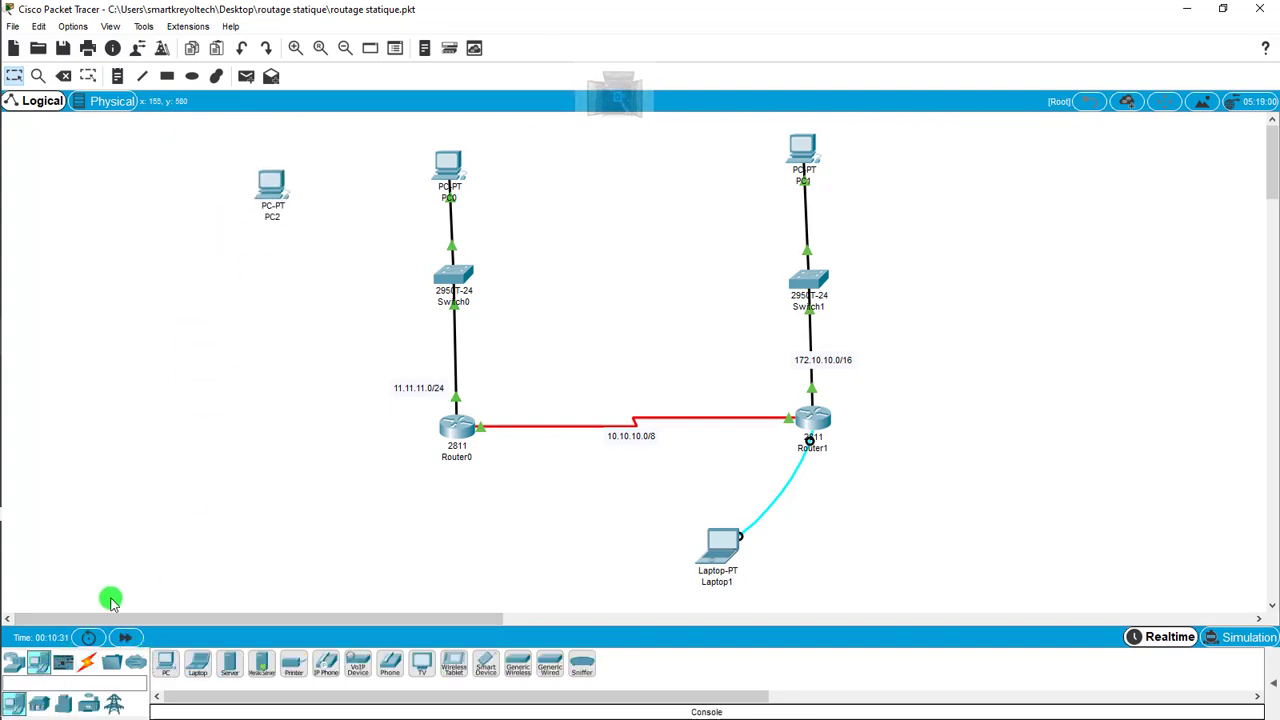
left_click(87, 662)
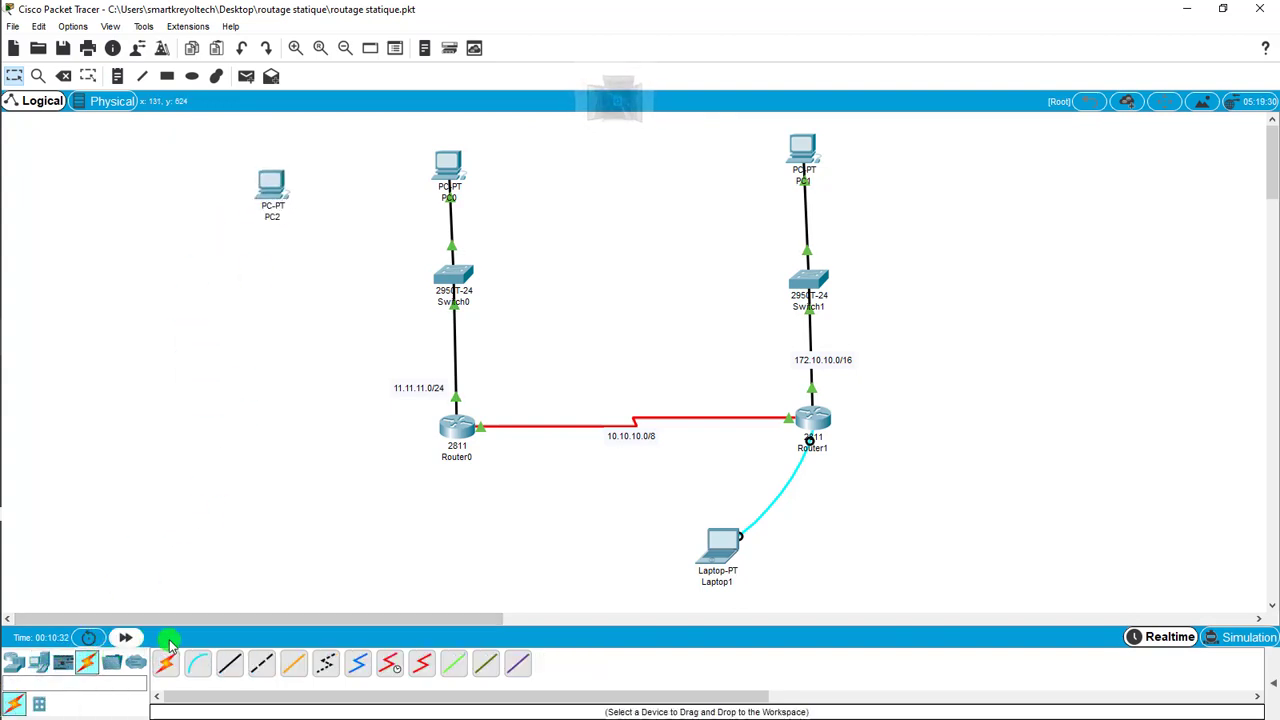
left_click(229, 663)
left_click(444, 275)
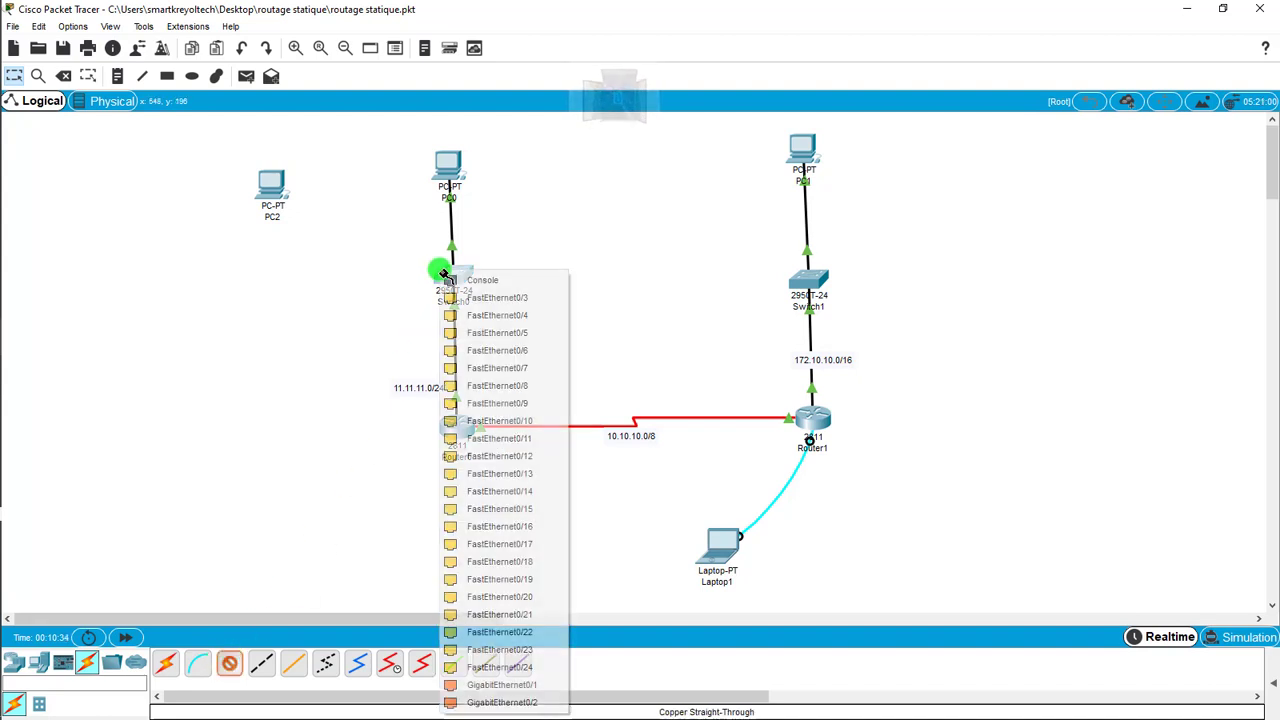
left_click(488, 312)
left_click(286, 192)
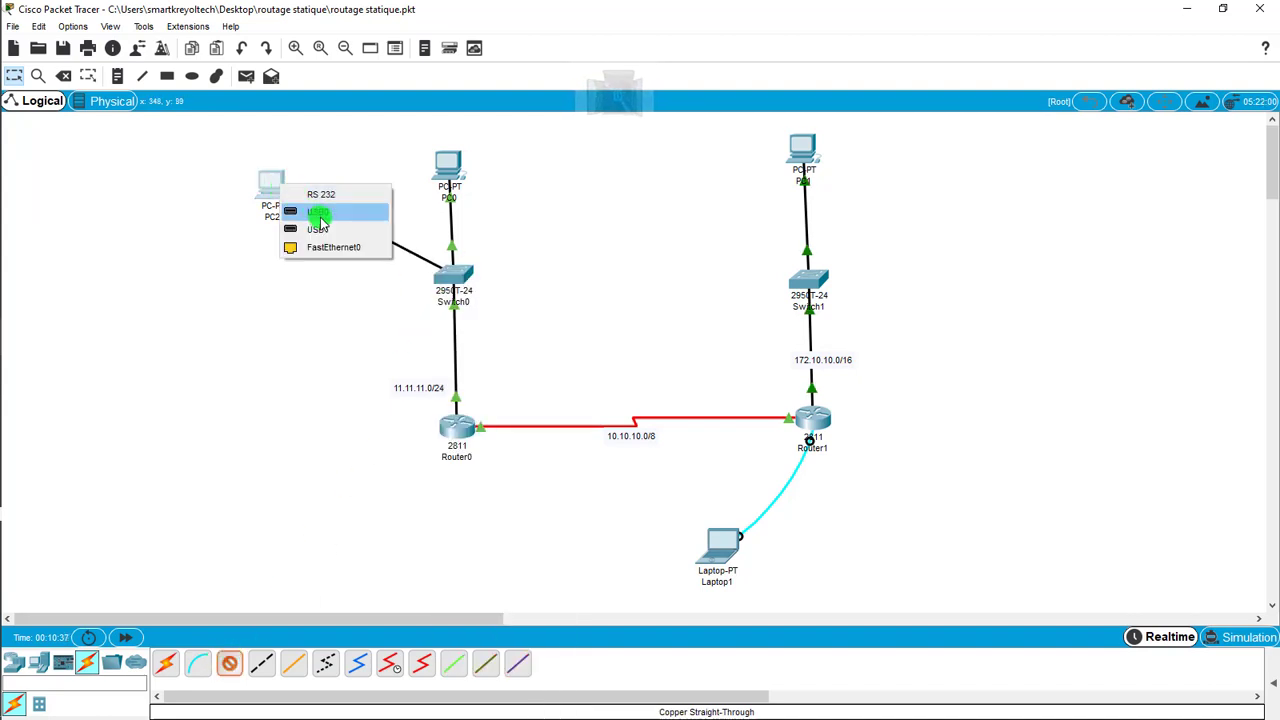
left_click(329, 247)
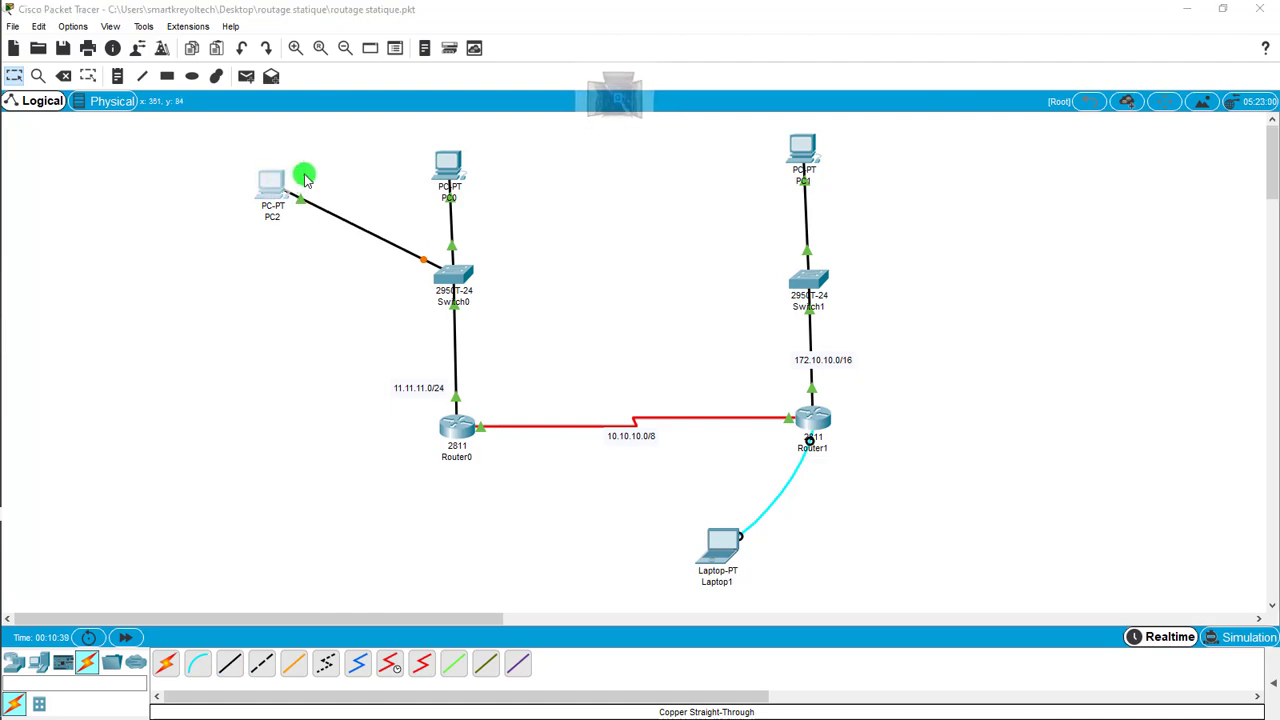
Assign the static IP address 11.11.11.11 to PC2 in its IP configuration.
left_click(283, 182)
left_click(428, 138)
left_click(388, 180)
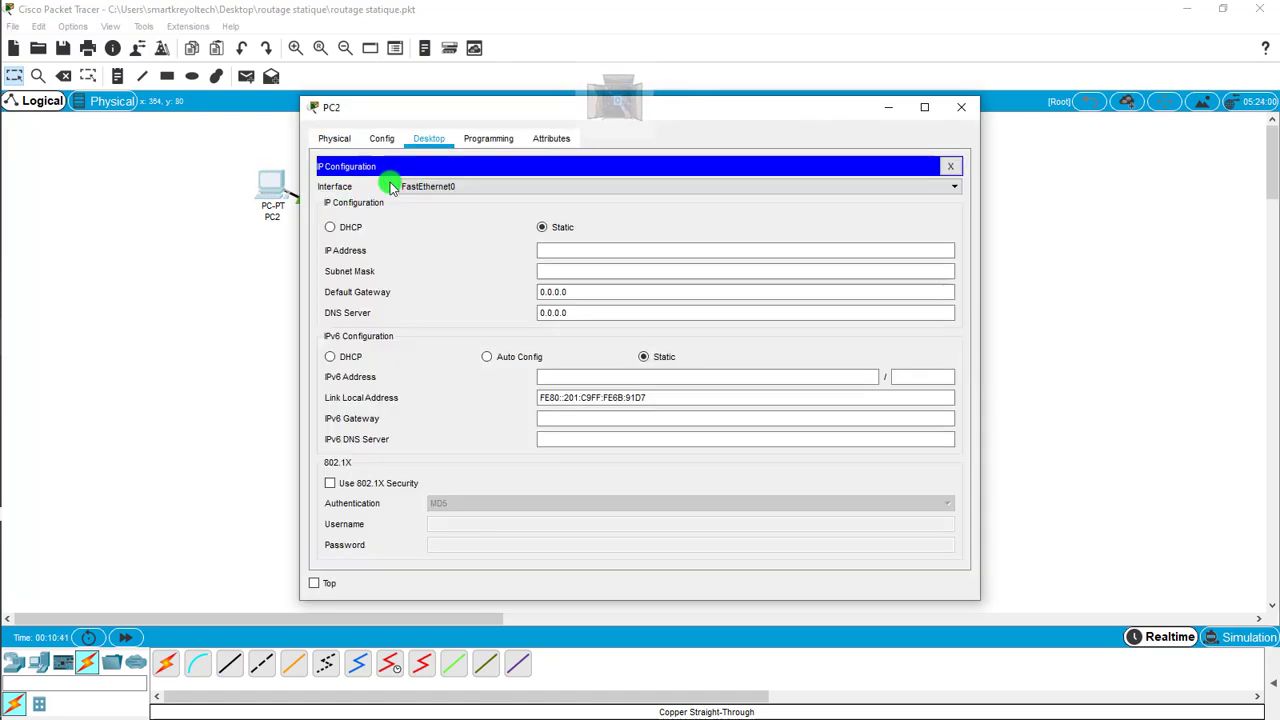
left_click(553, 255)
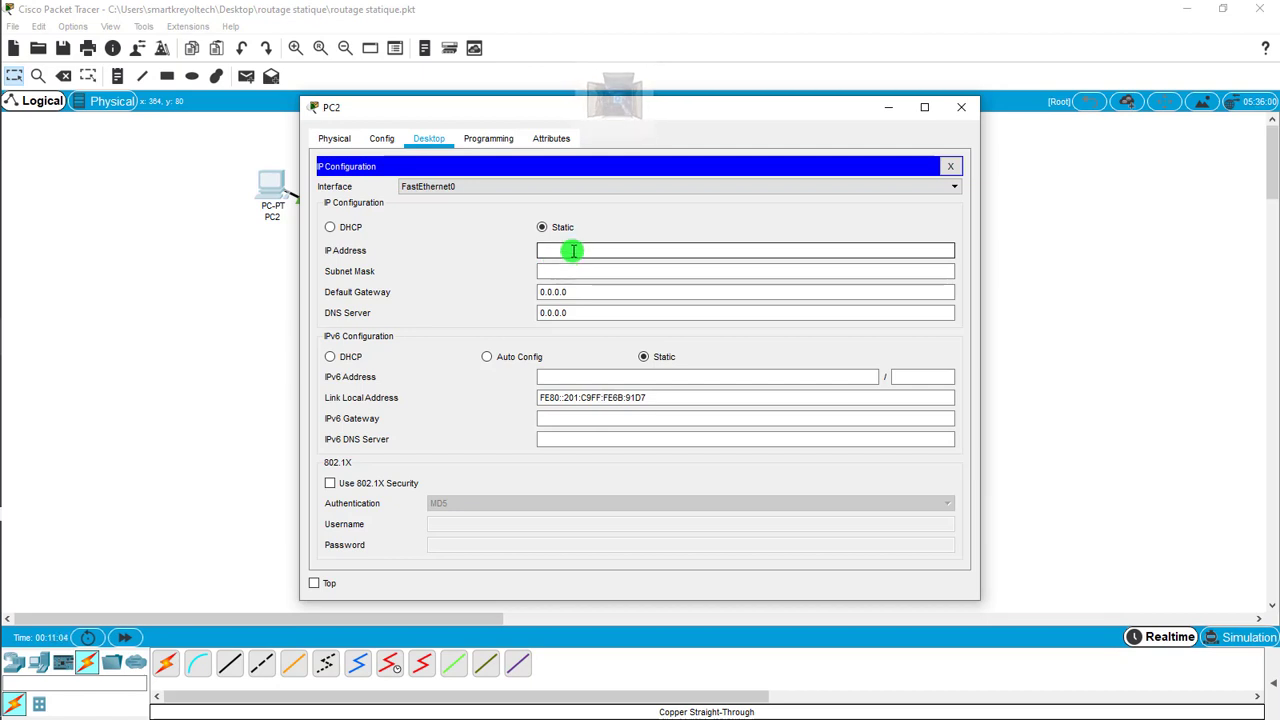
type("11.11")
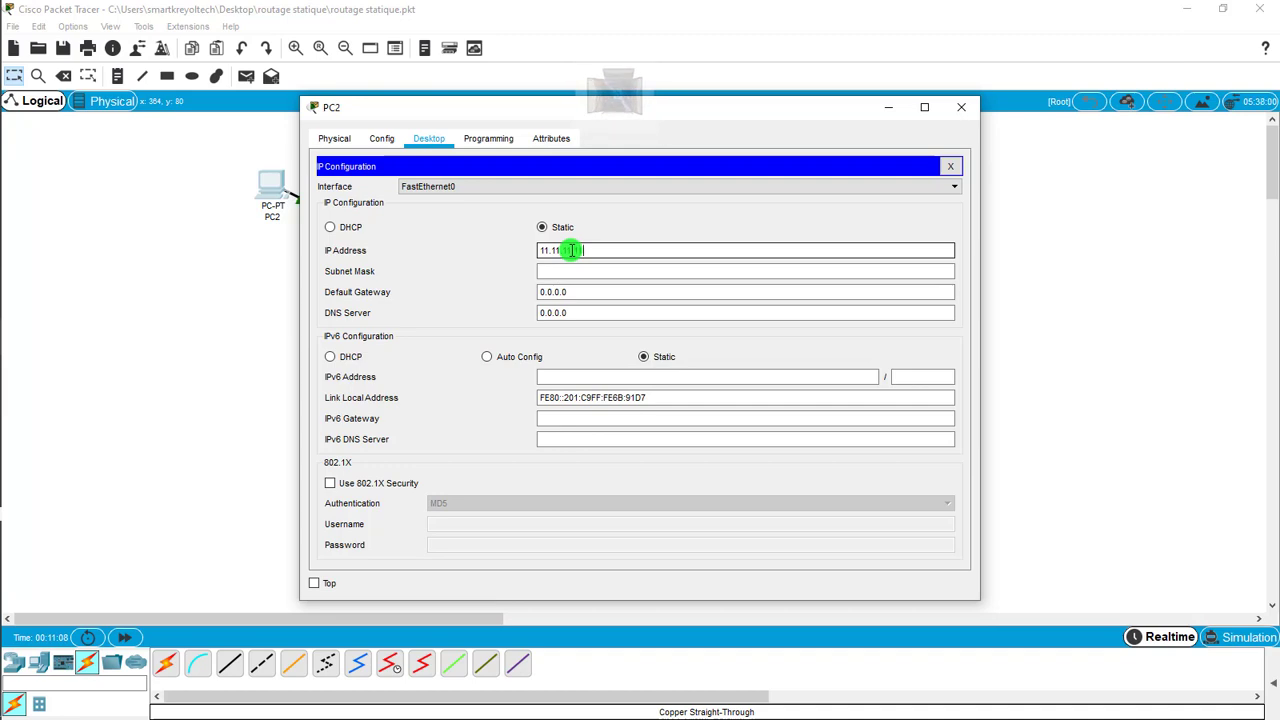
type(".11.11")
Set PC2's subnet mask to 255.255.255.0.
left_click(558, 271)
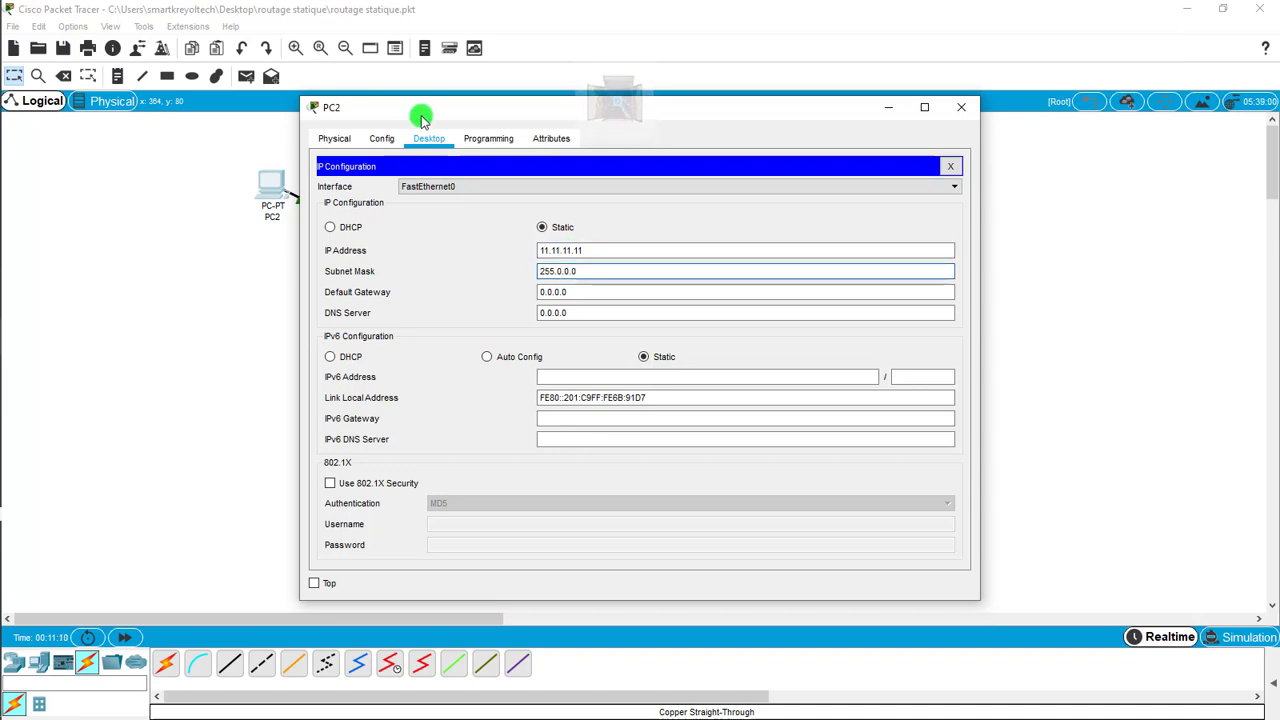
left_click_drag(425, 114, 533, 86)
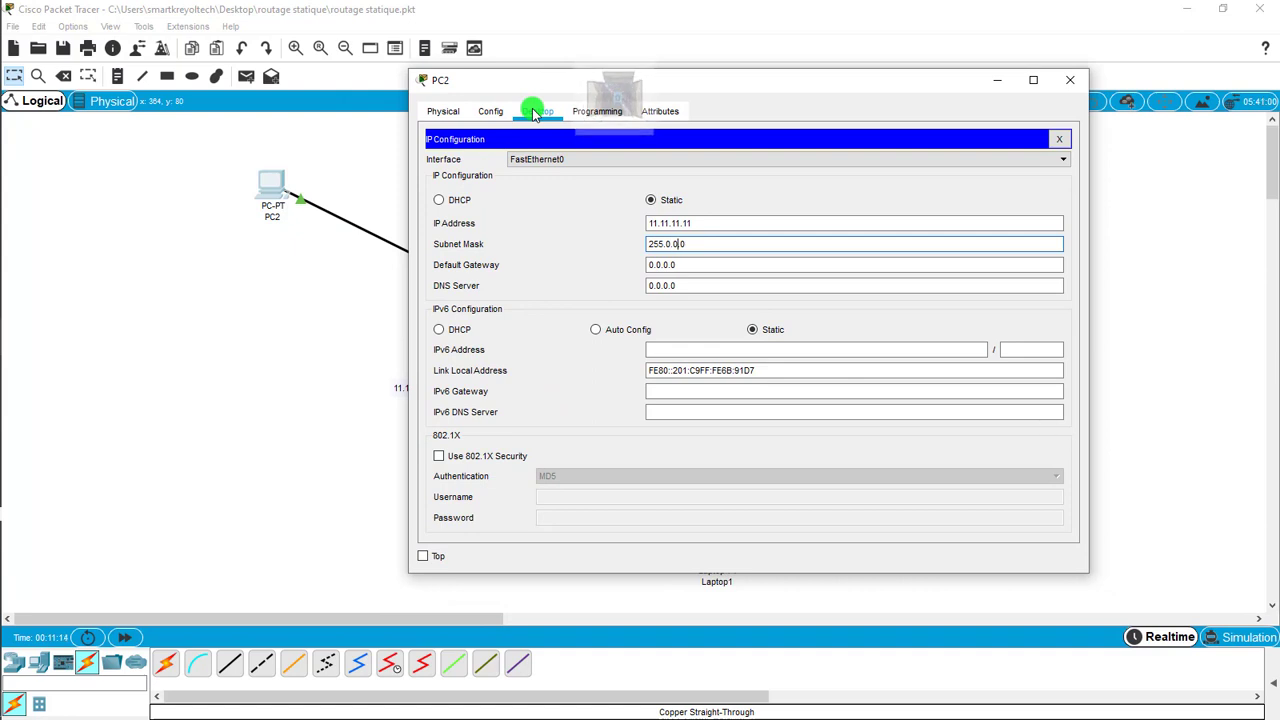
key("End")
key("BackSpace")
key("BackSpace")
key("BackSpace")
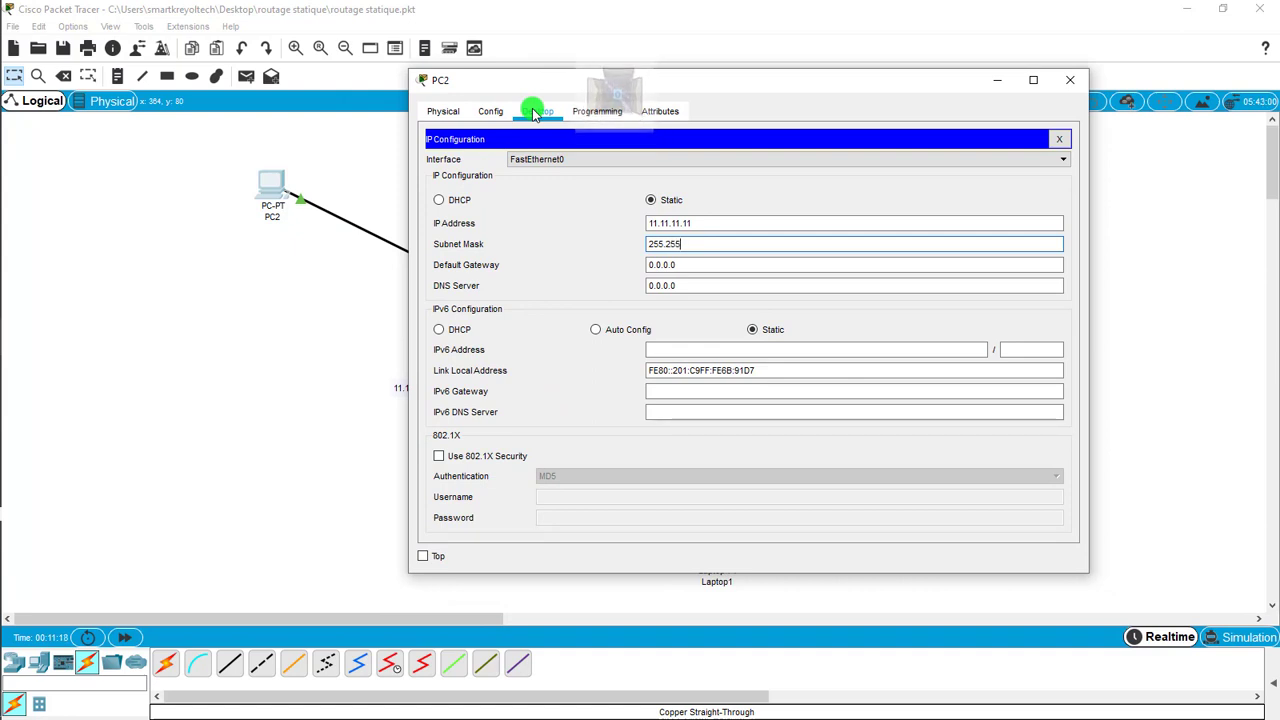
type(".255.0")
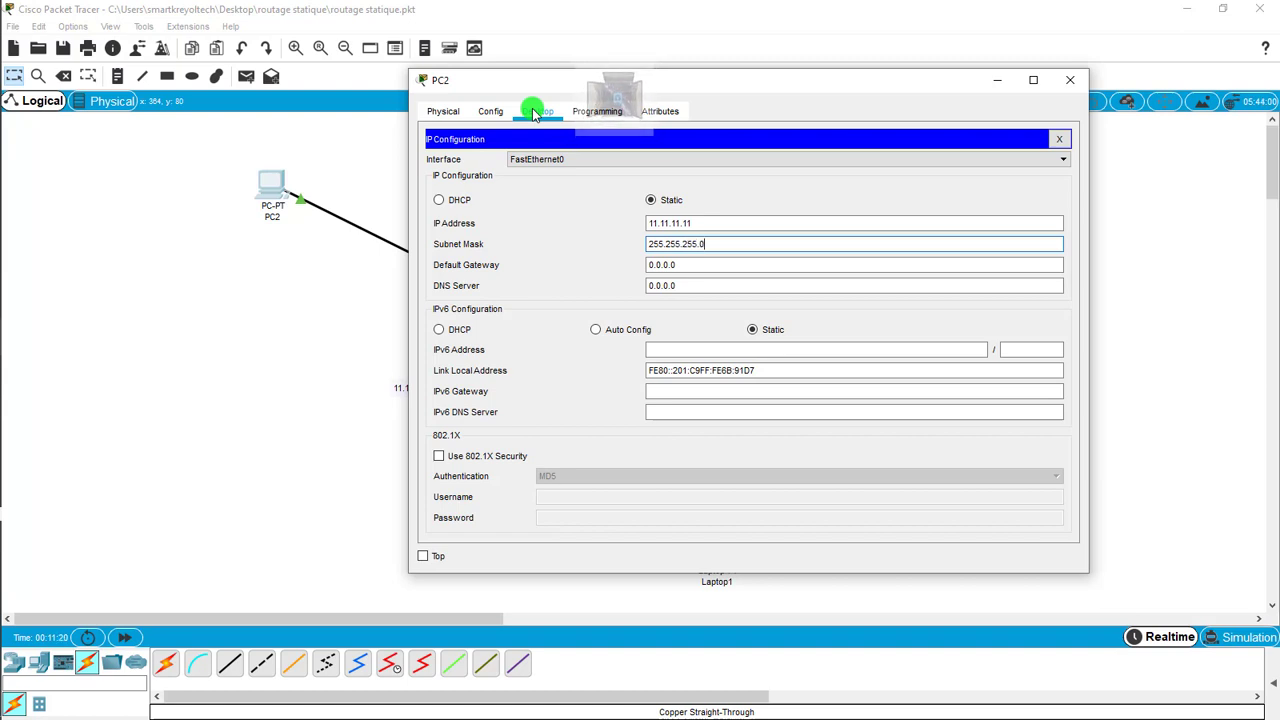
Set PC2's default gateway to 11.11.11.254 and close the PC2 window.
triple_click(678, 266)
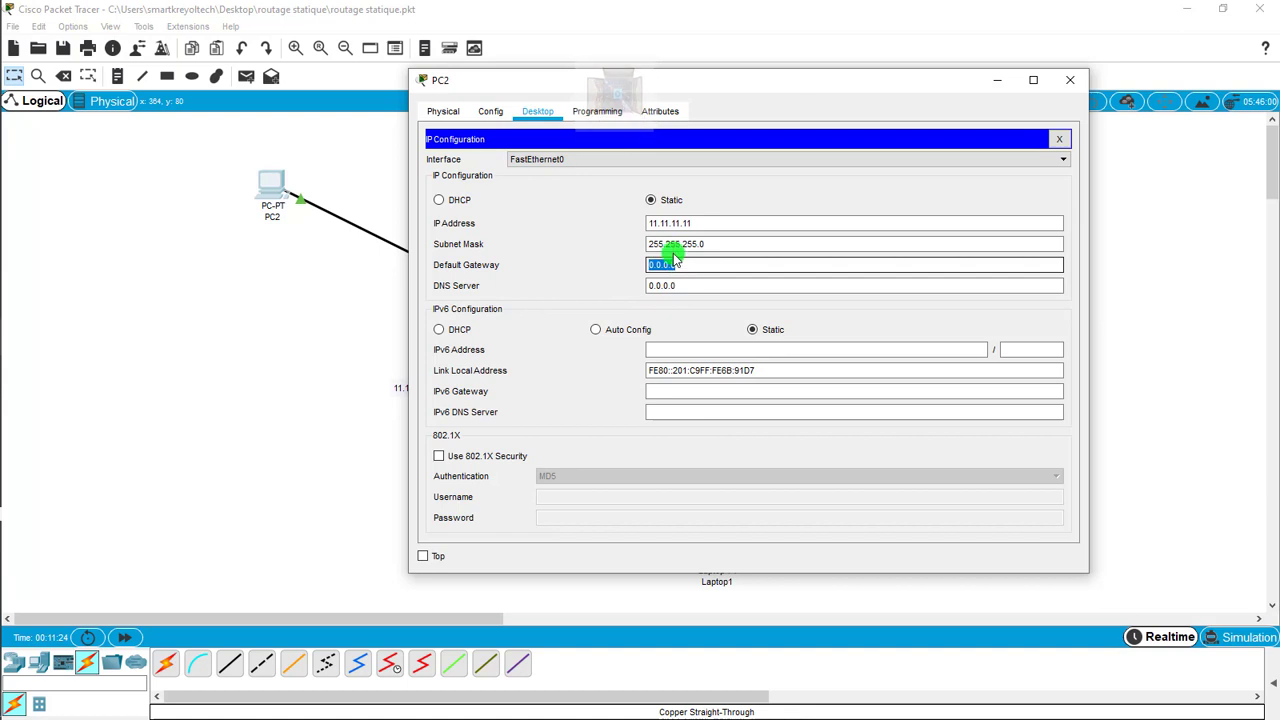
type("1")
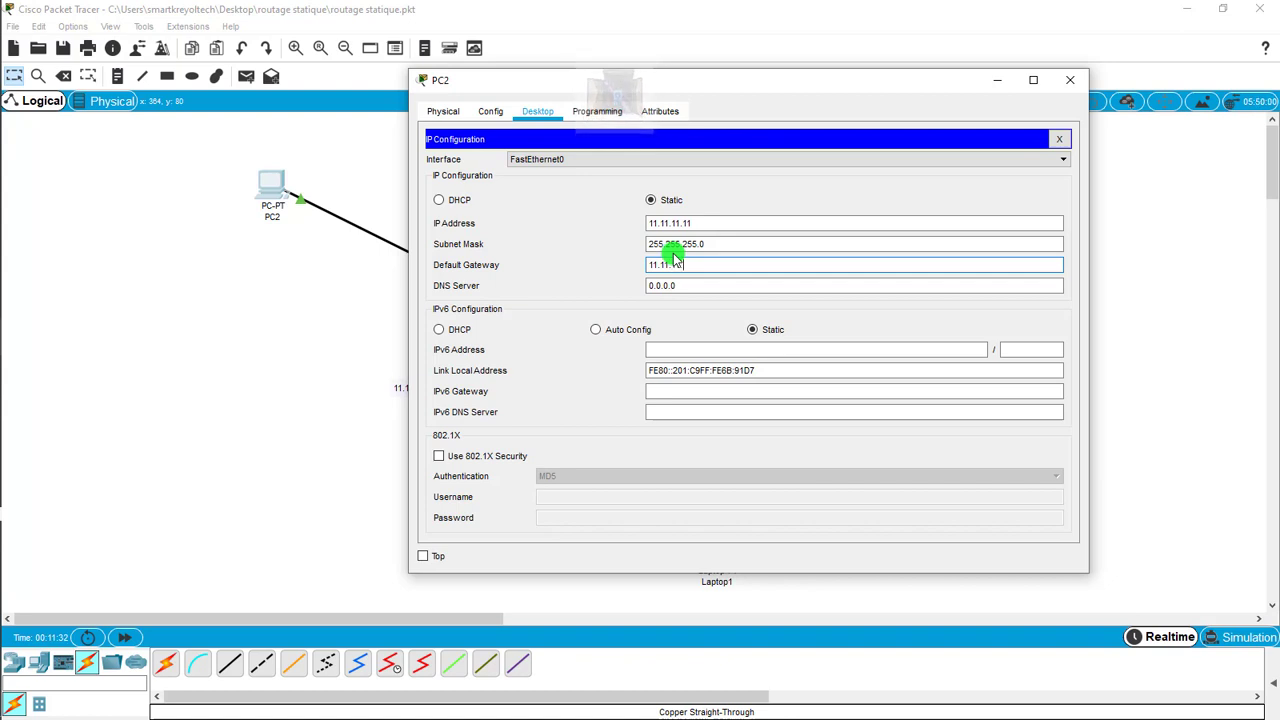
type("1.11.11.11")
key("BackSpace")
key("BackSpace")
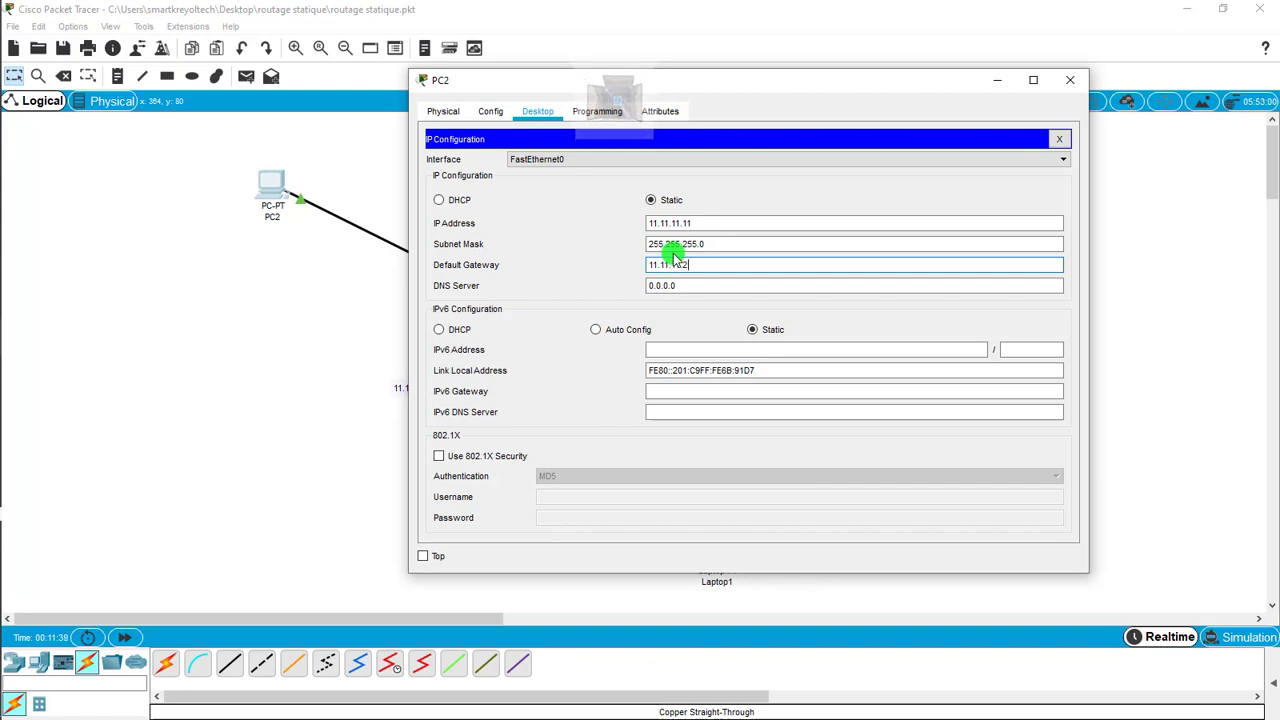
type("254")
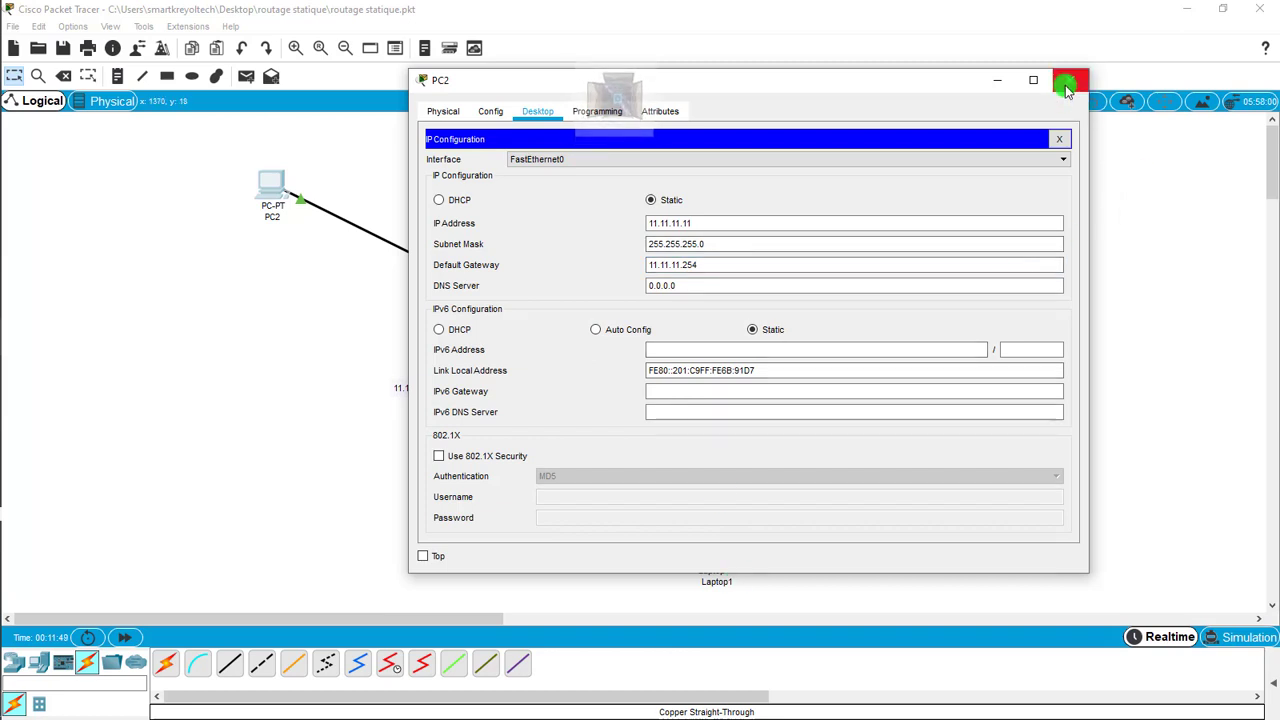
left_click(1069, 80)
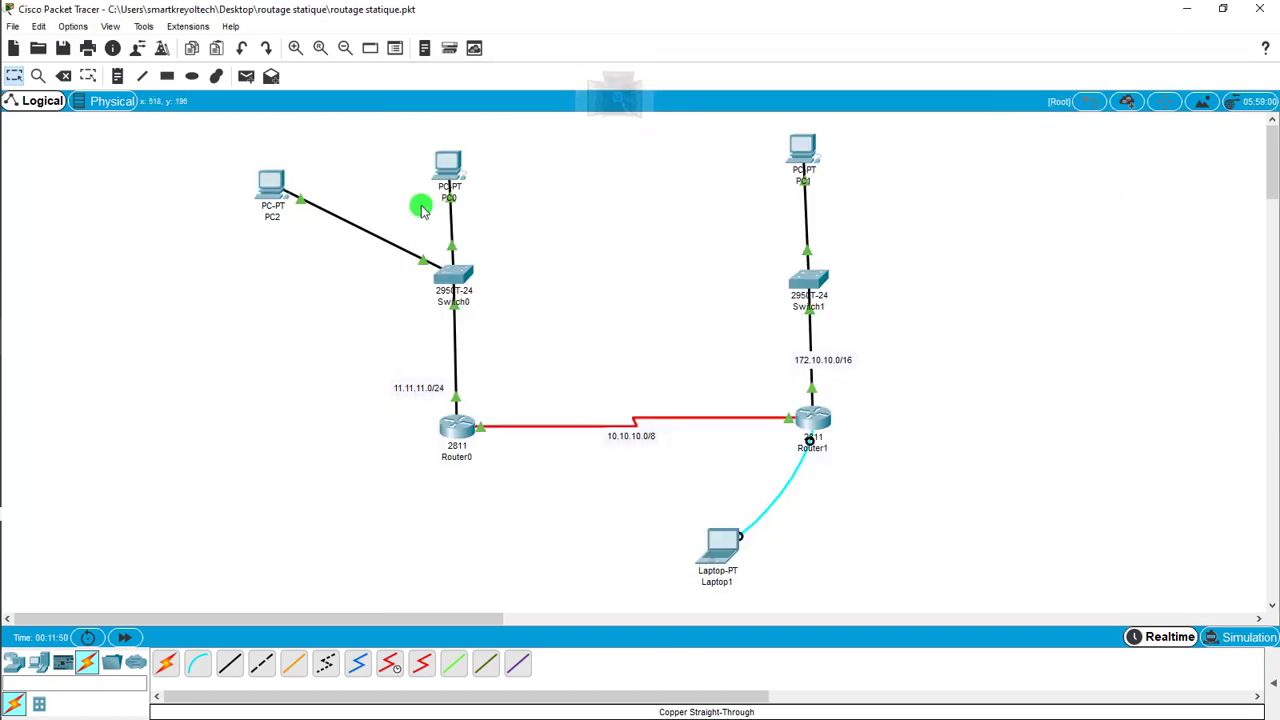
Open PC2's Command Prompt, switch to PC0's Command Prompt instead, and run ipconfig there to check PC0's addressing.
left_click(272, 187)
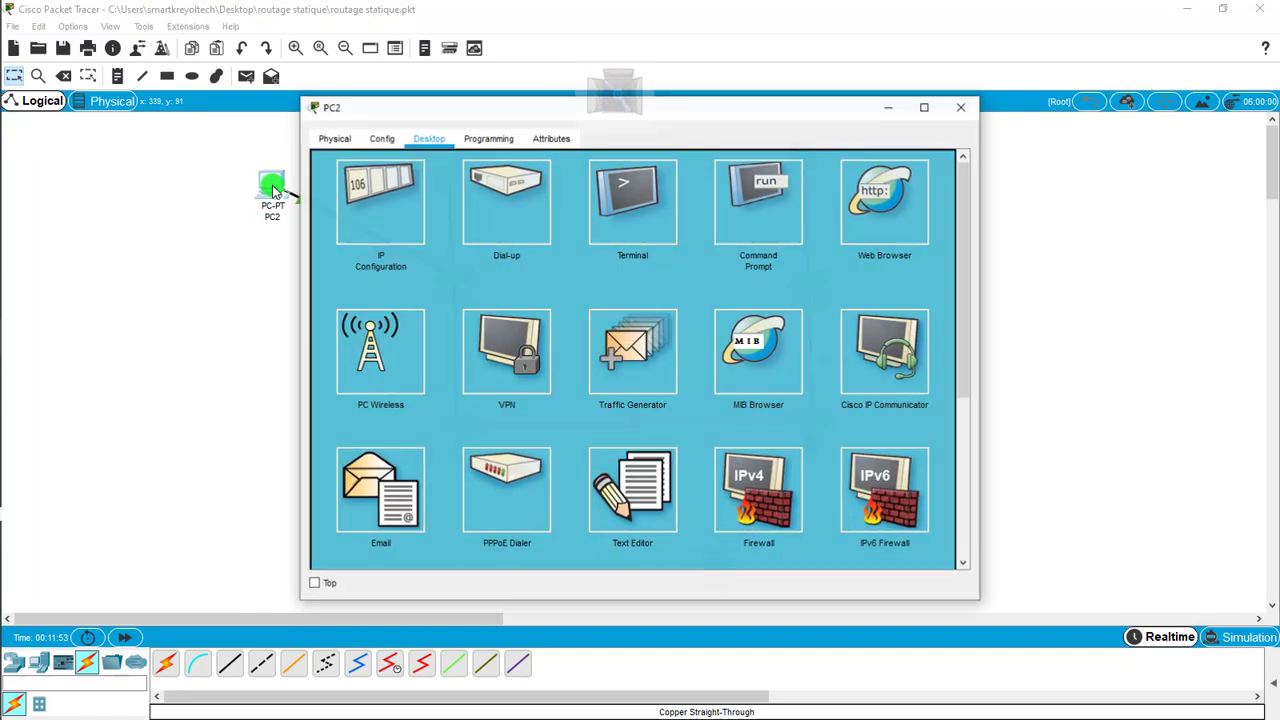
left_click(723, 228)
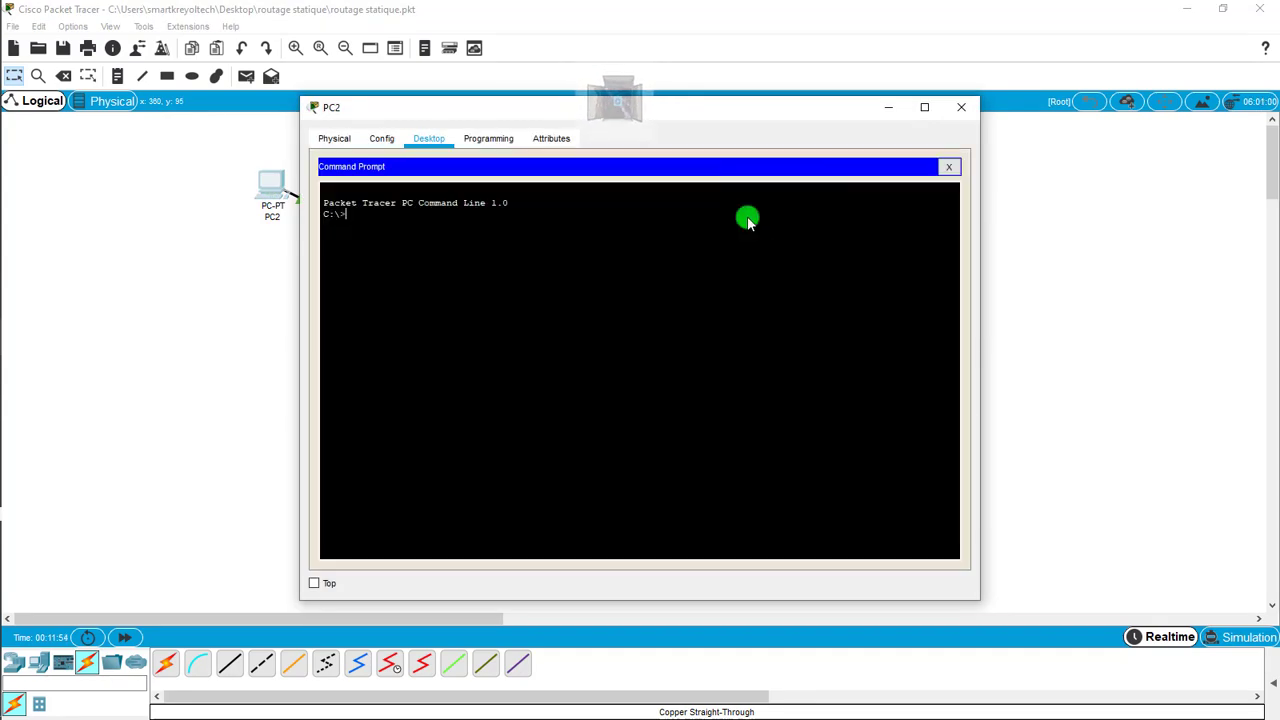
left_click_drag(519, 110, 731, 153)
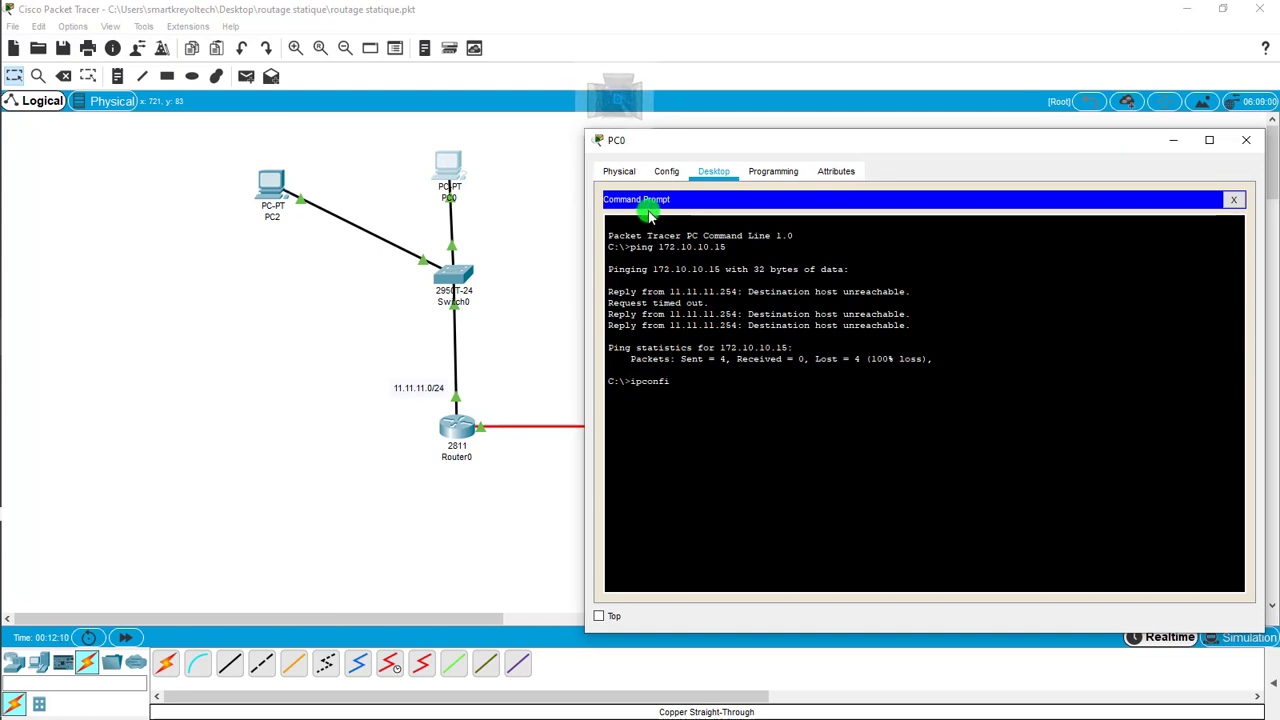
key("Return")
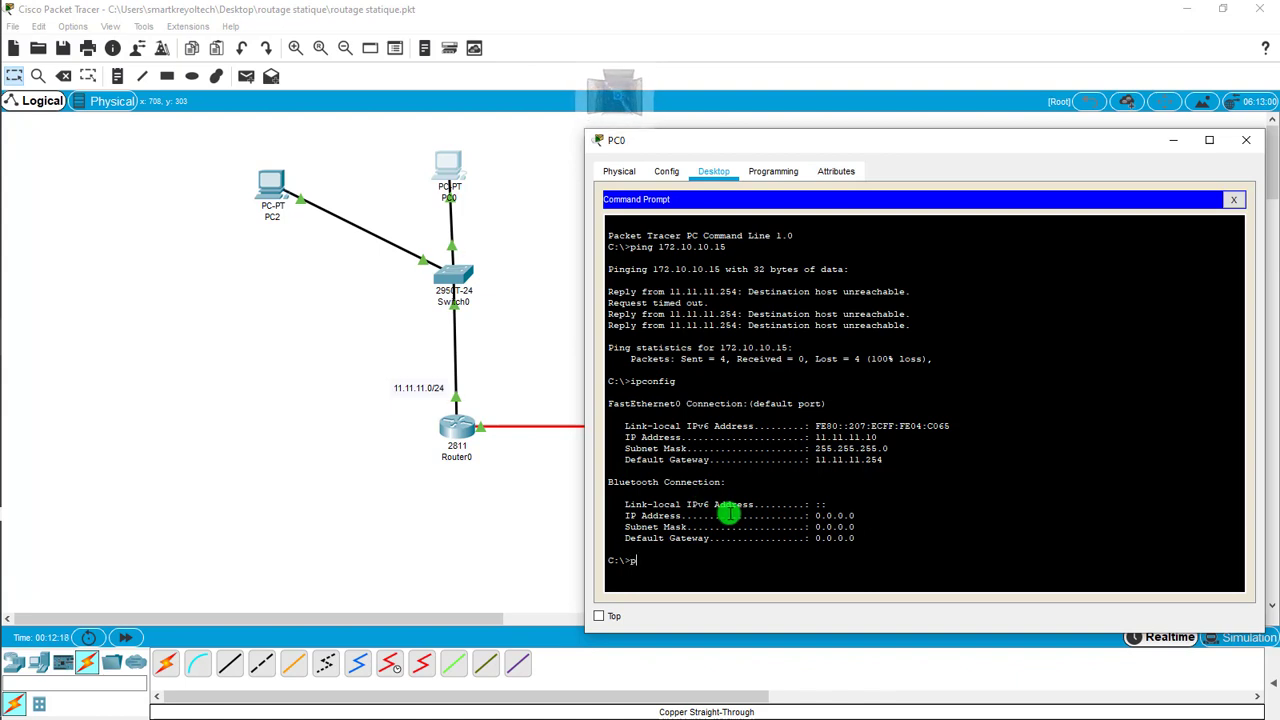
Test connectivity to PC2 by running ping 11.11.11.11 from PC0's Command Prompt.
type("ng 11.11.111")
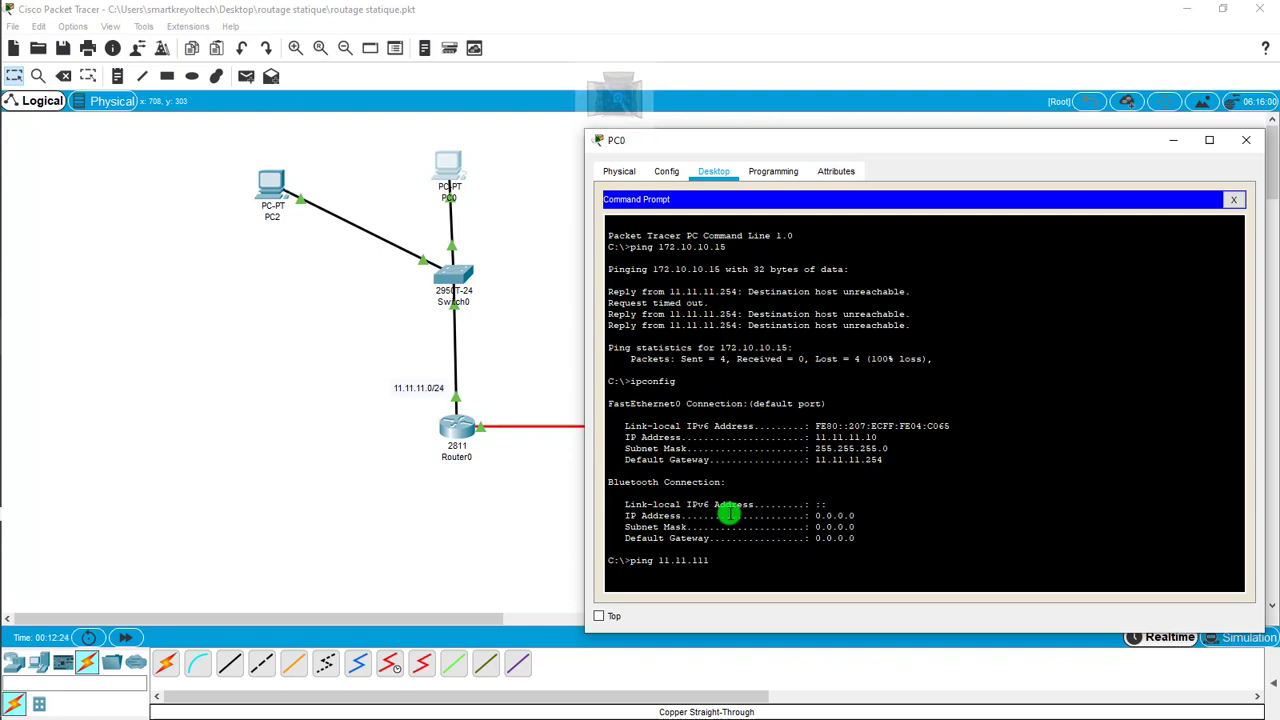
key("BackSpace")
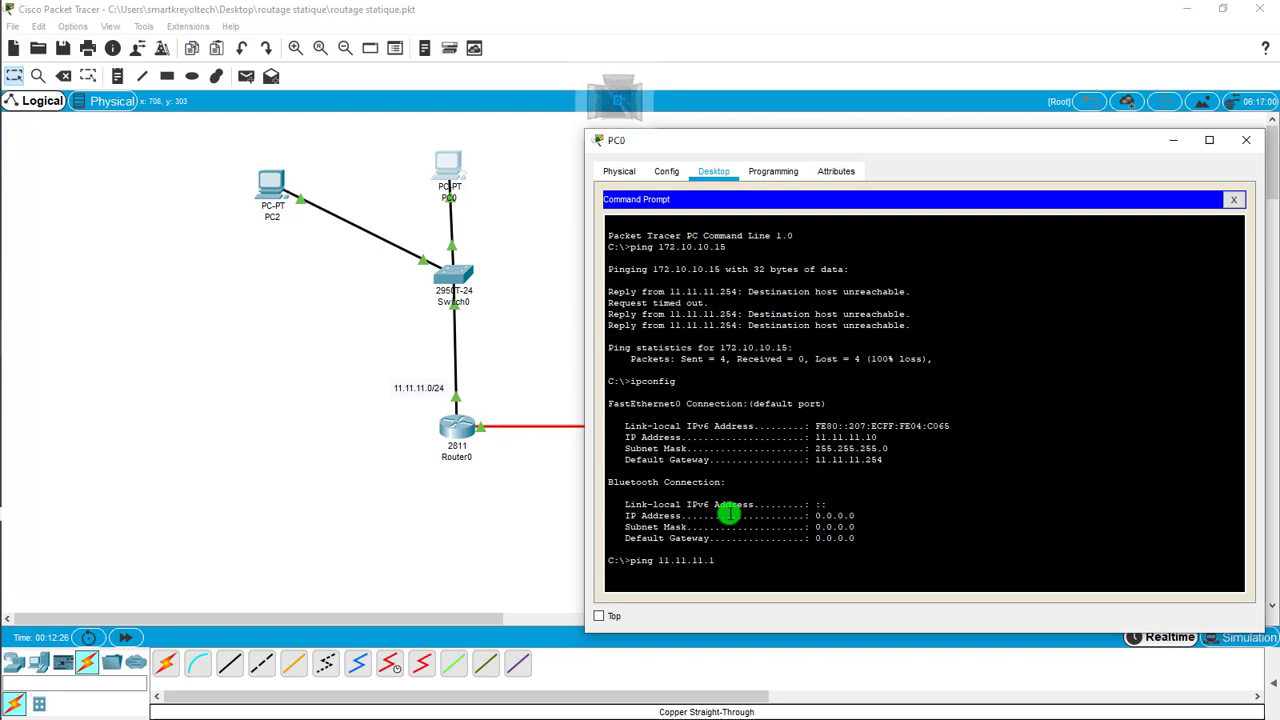
type(".11")
key("Return")
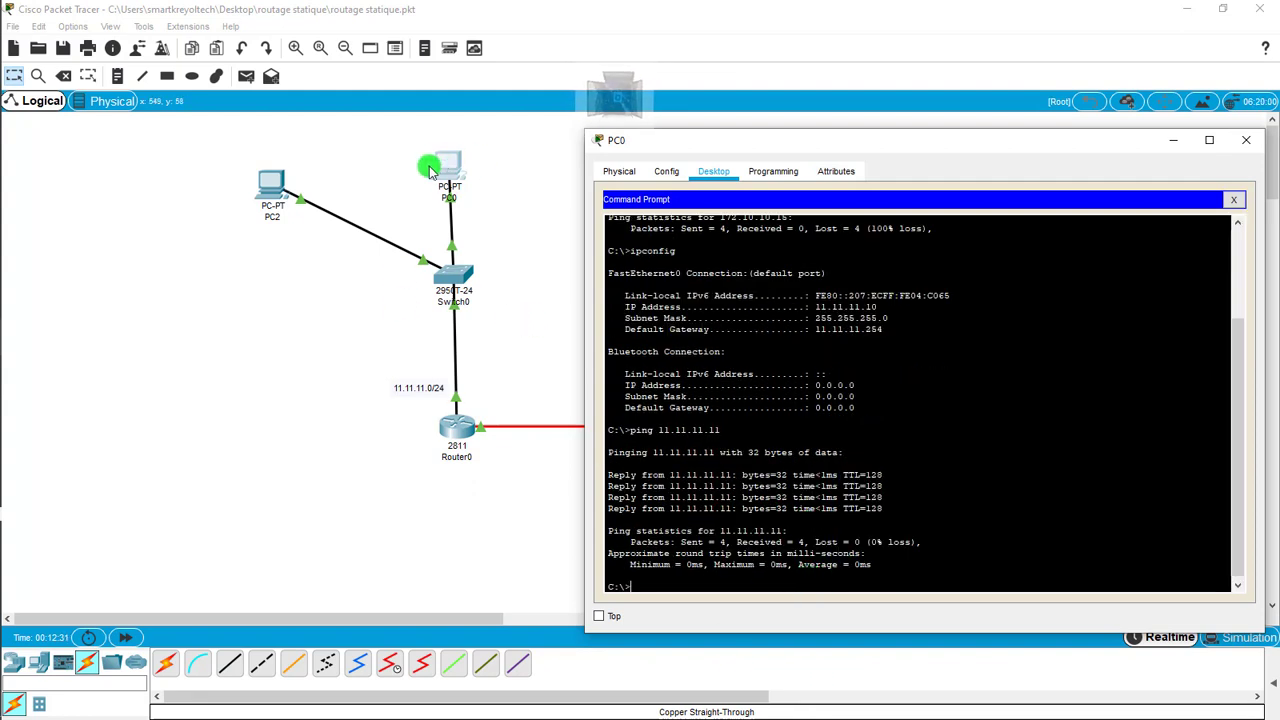
Rearrange the topology so PC2 and PC0 sit on either side above Switch0 and PC1 lines up above Switch1.
left_click_drag(443, 166, 523, 158)
left_click_drag(274, 186, 381, 148)
left_click_drag(525, 159, 541, 136)
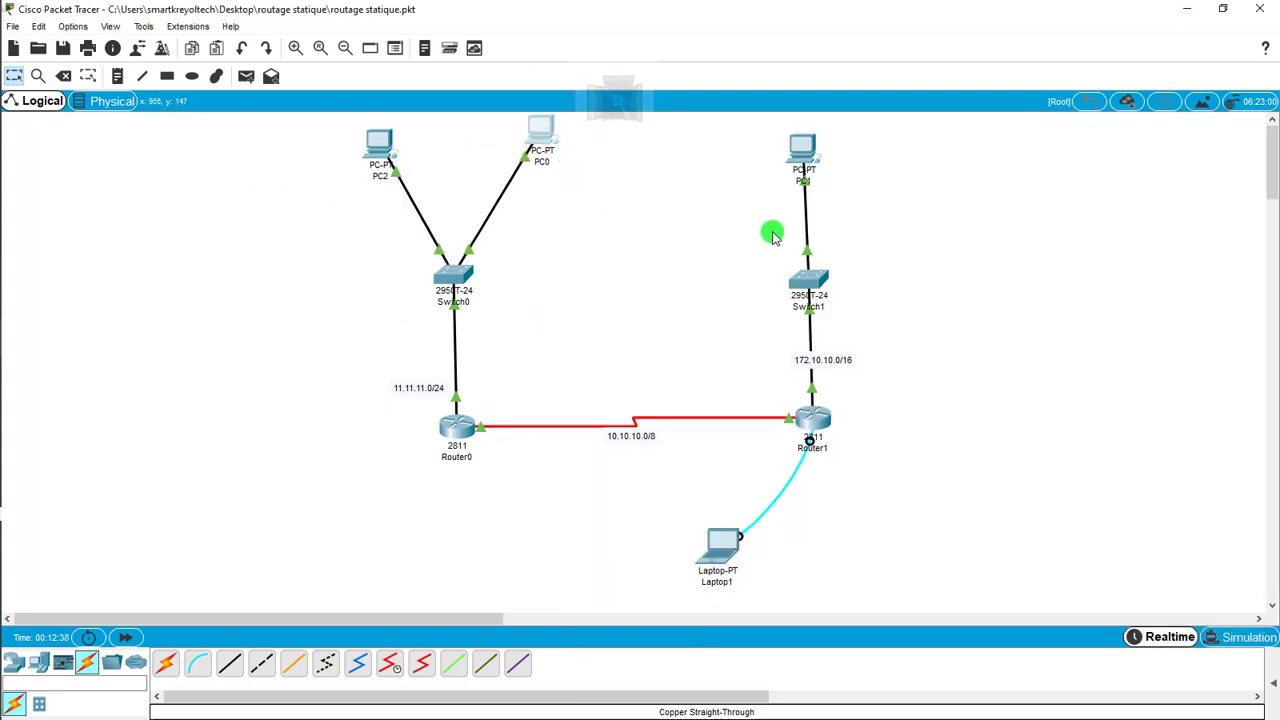
left_click_drag(811, 148, 818, 147)
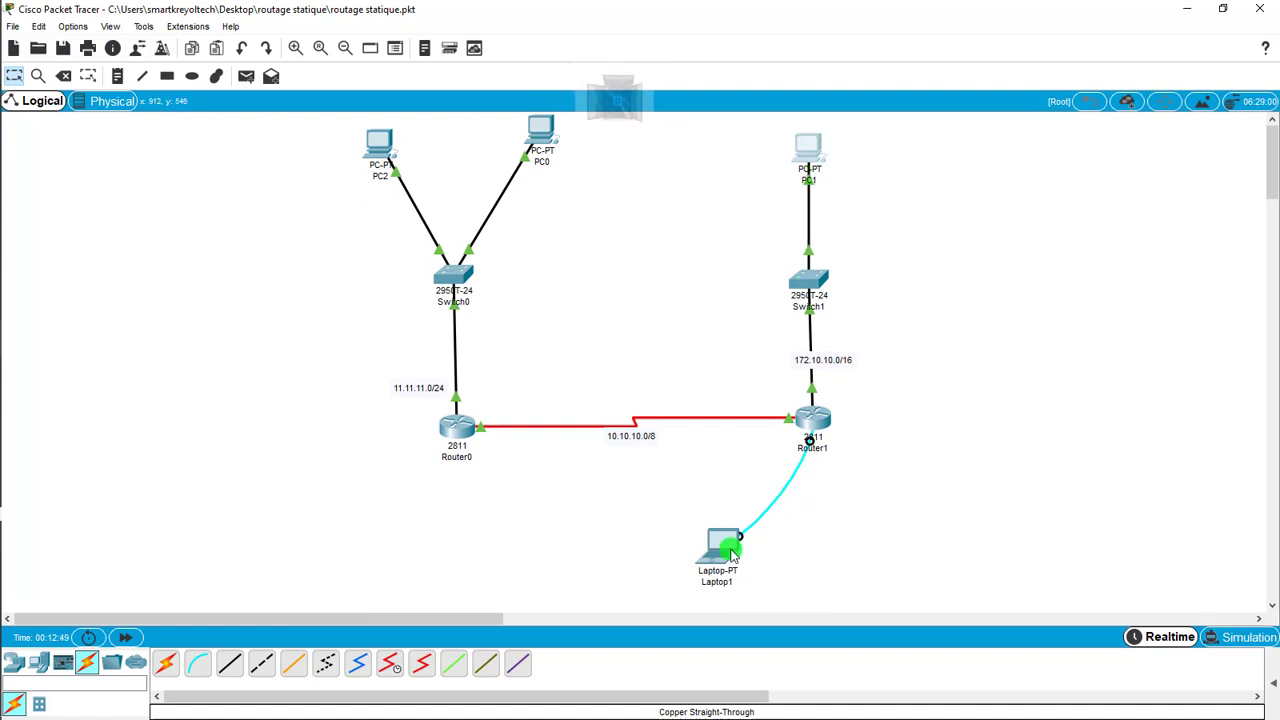
Test connectivity to PC2 by running ping 11.11.11.11 from PC1's Command Prompt, and close the PC1 window.
mouse_move(731, 550)
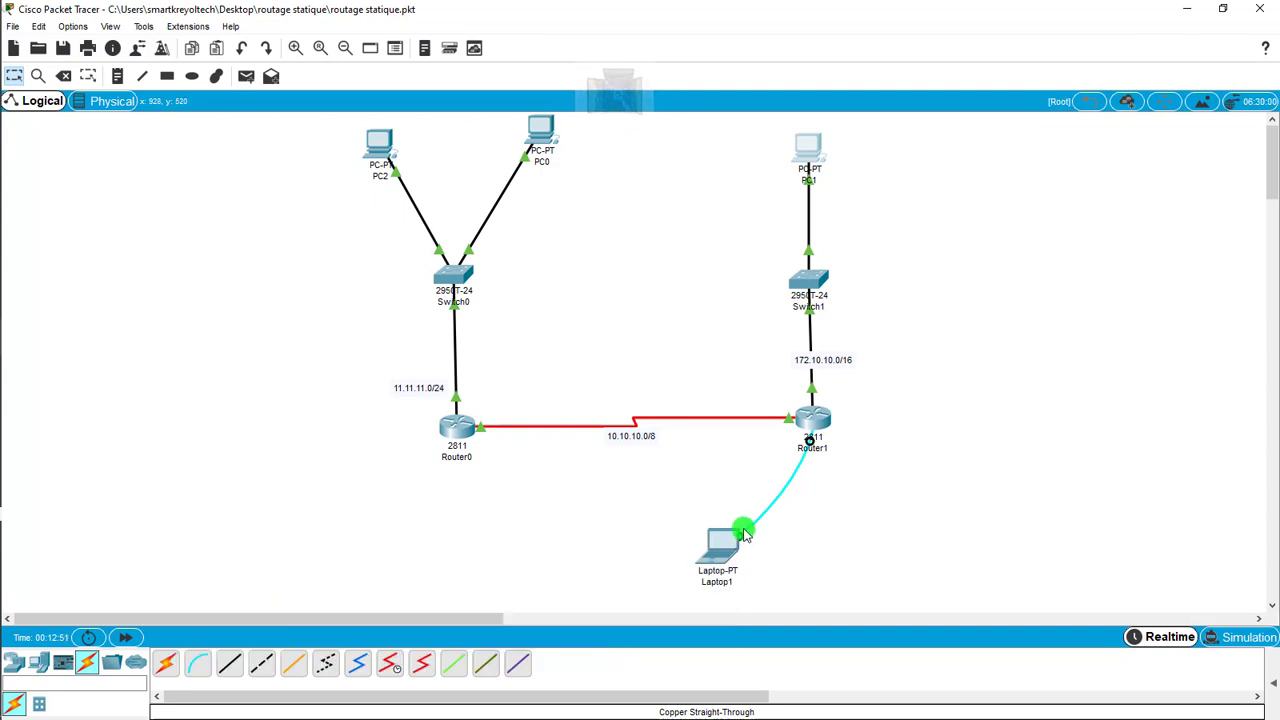
left_click(807, 150)
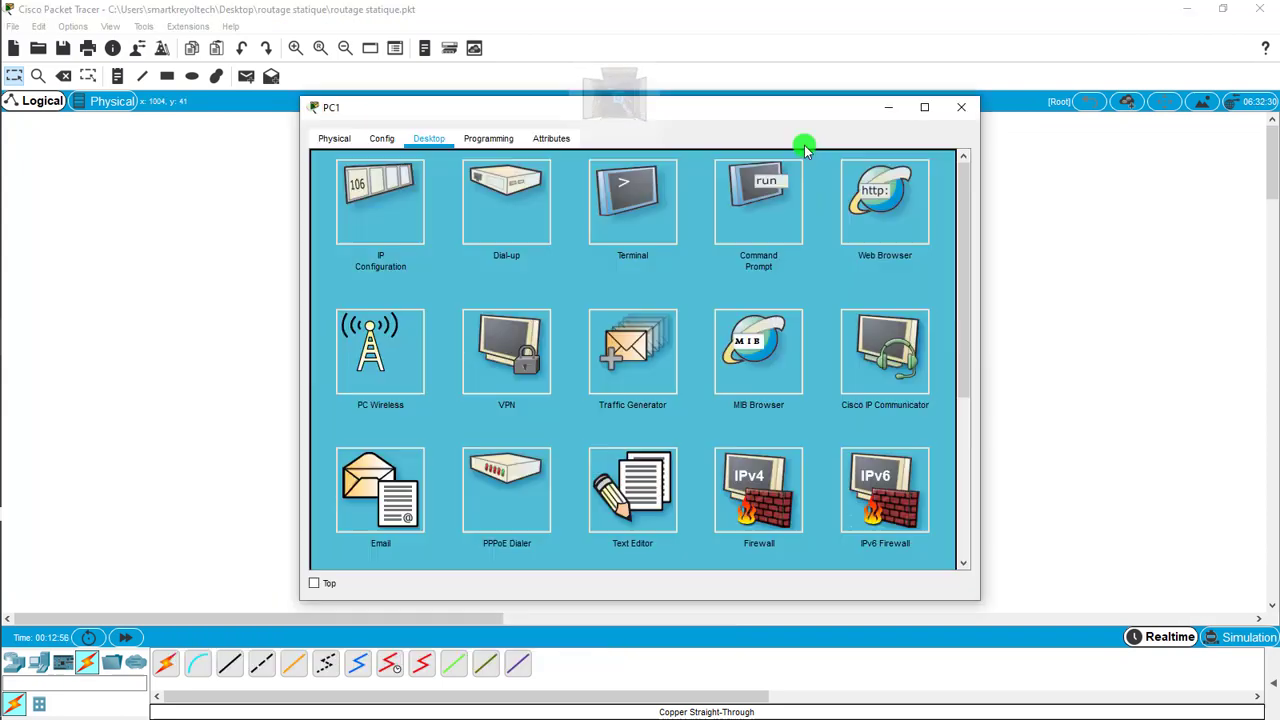
left_click(727, 220)
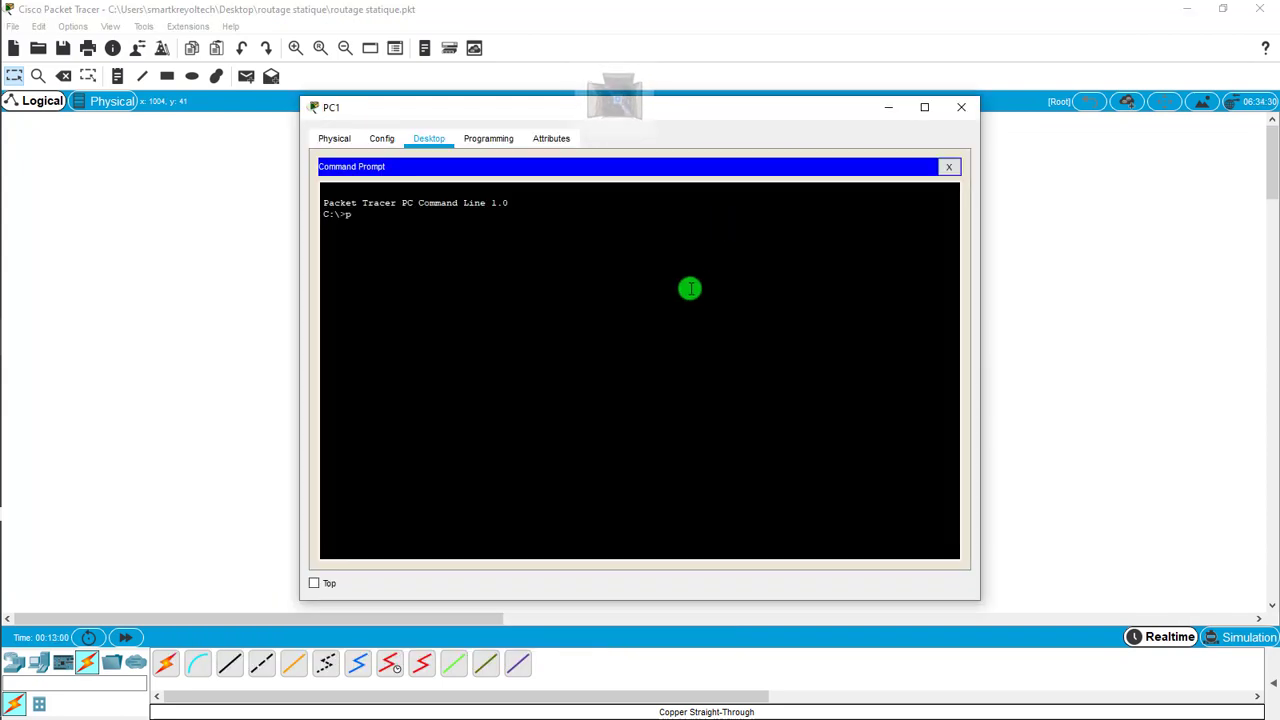
type("ping 1")
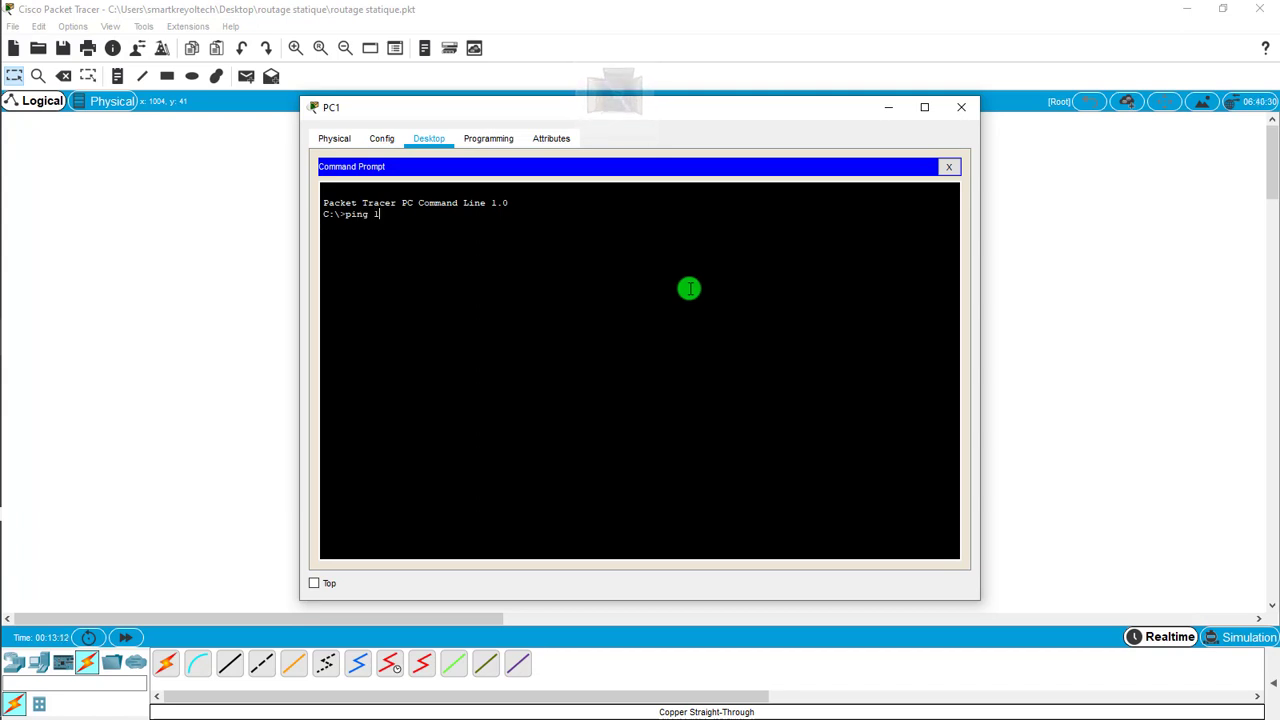
type("1.11.11")
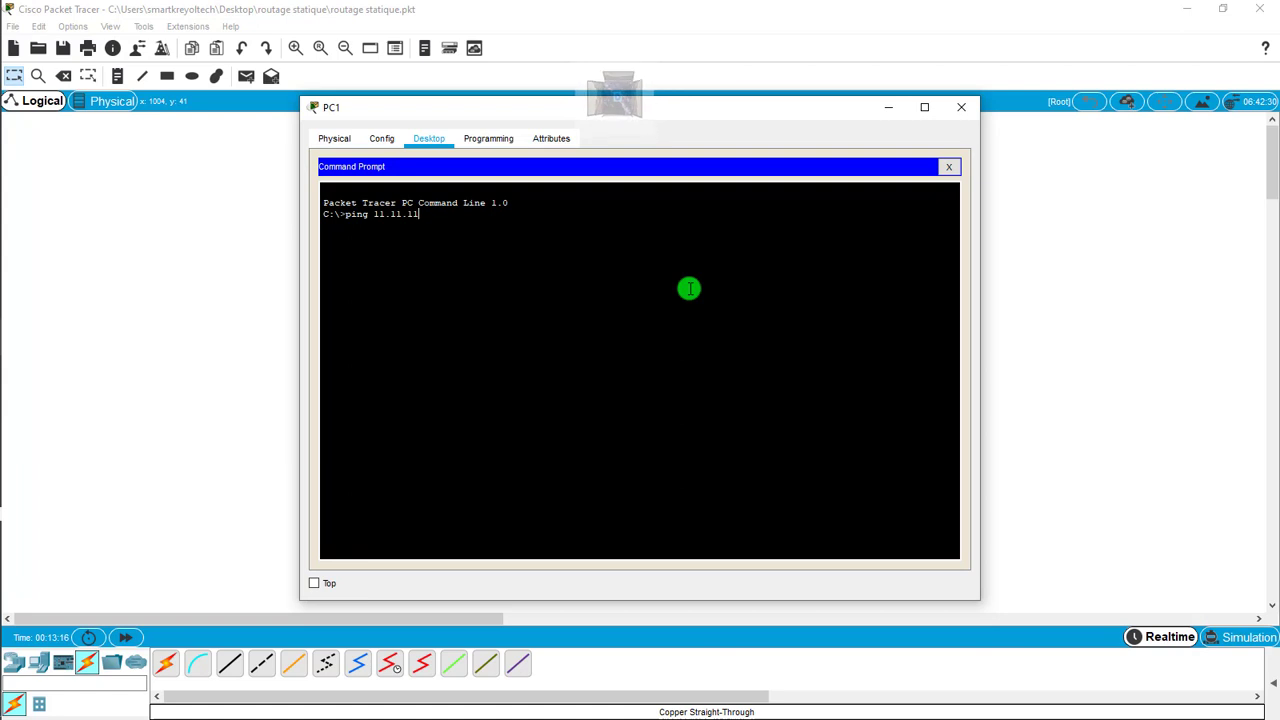
type(".")
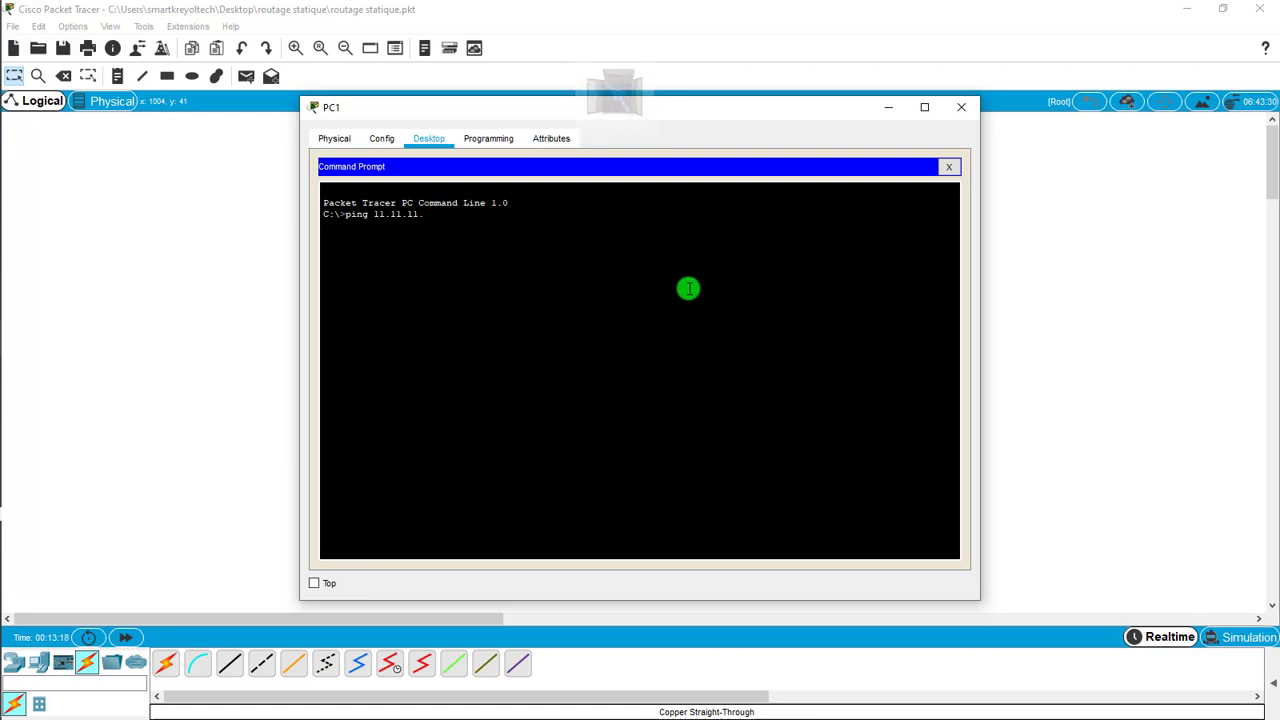
type("11")
key("Return")
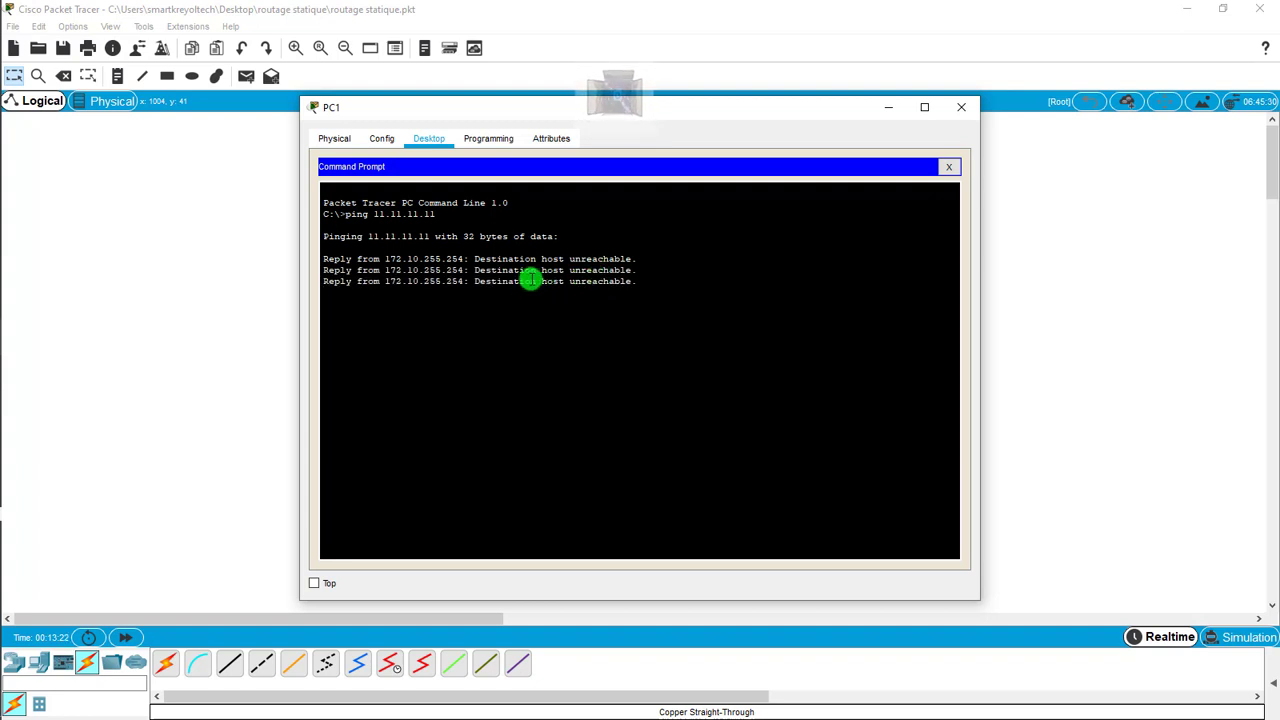
left_click(961, 107)
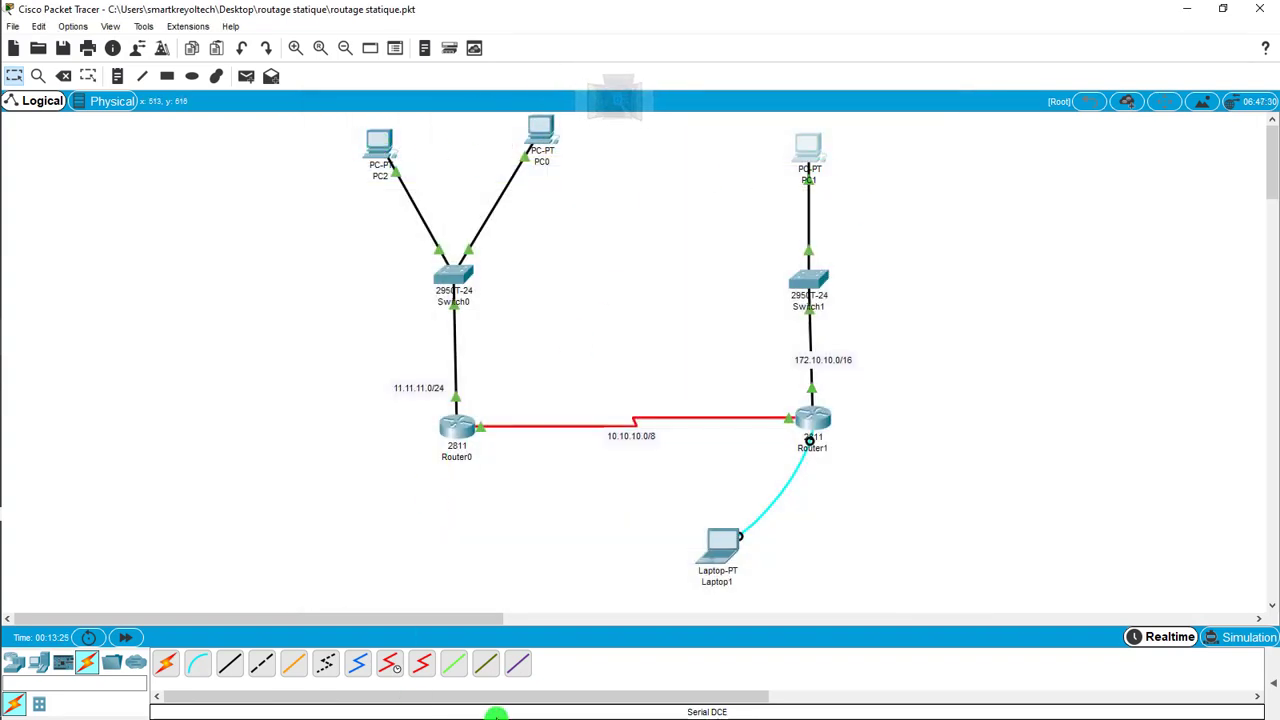
Open a console session to Router1 from Laptop1's Terminal with the default port settings and bring up the Router> prompt.
left_click(726, 521)
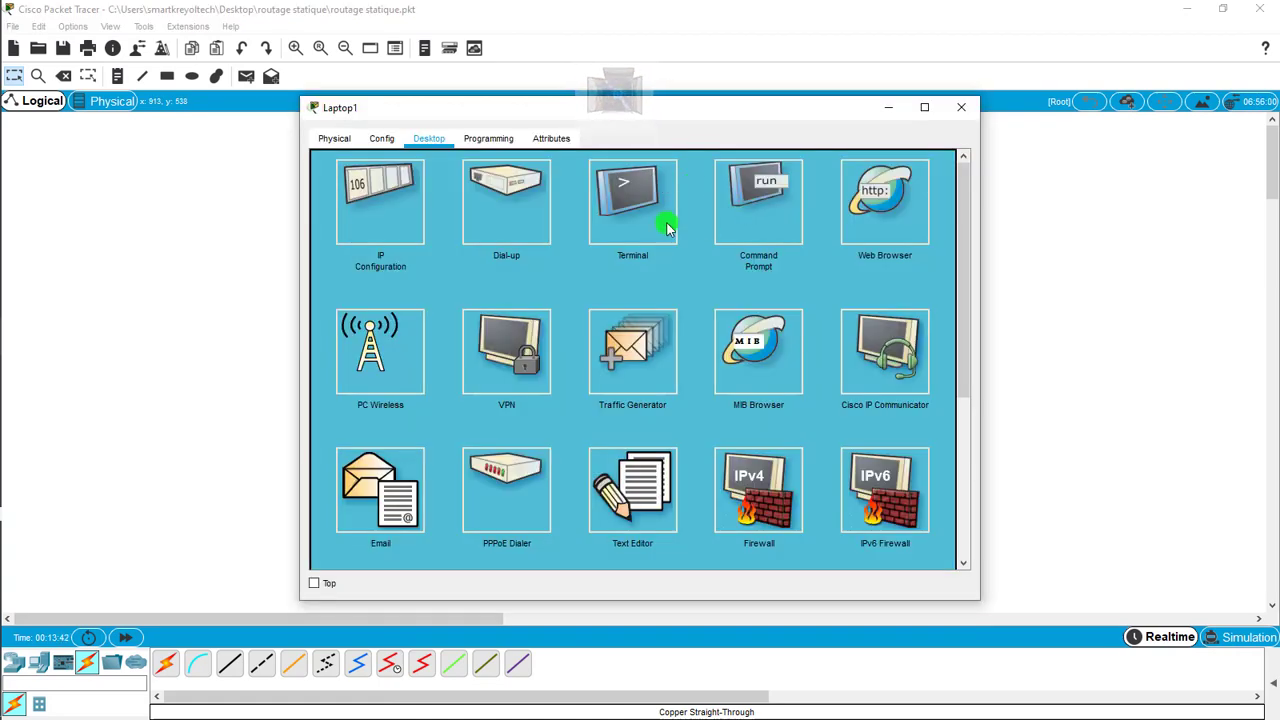
left_click(656, 218)
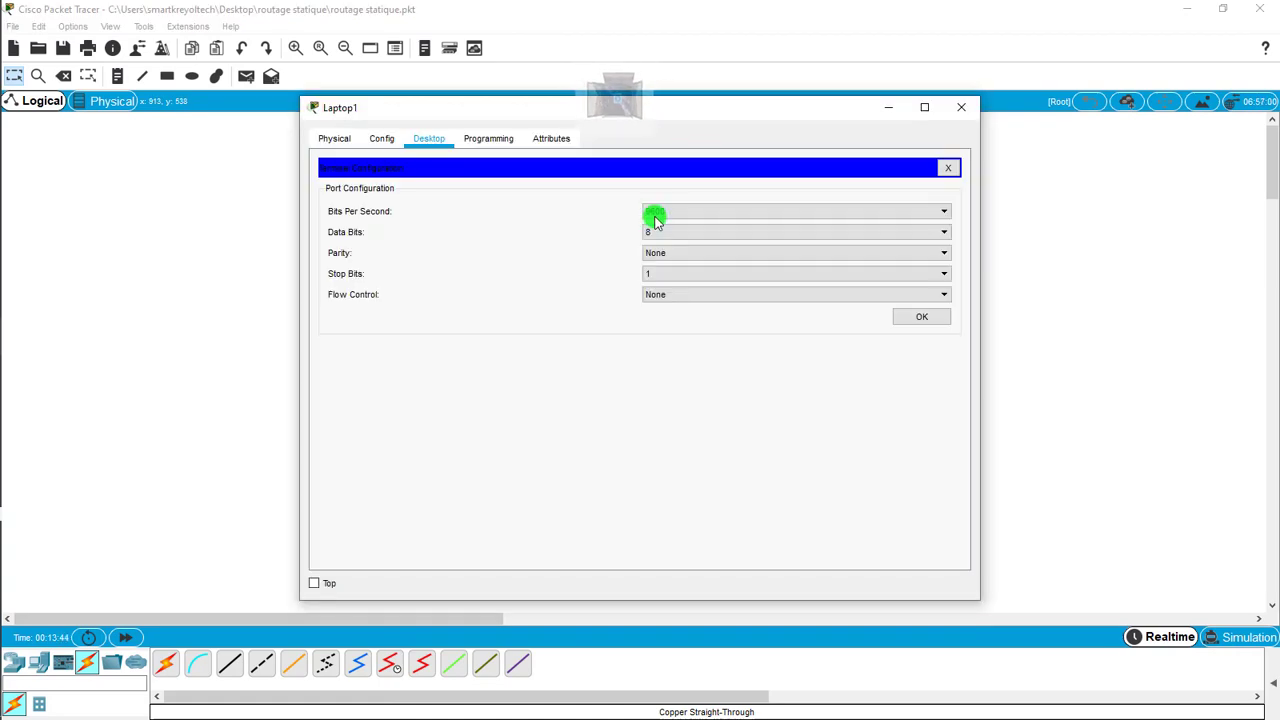
left_click(912, 318)
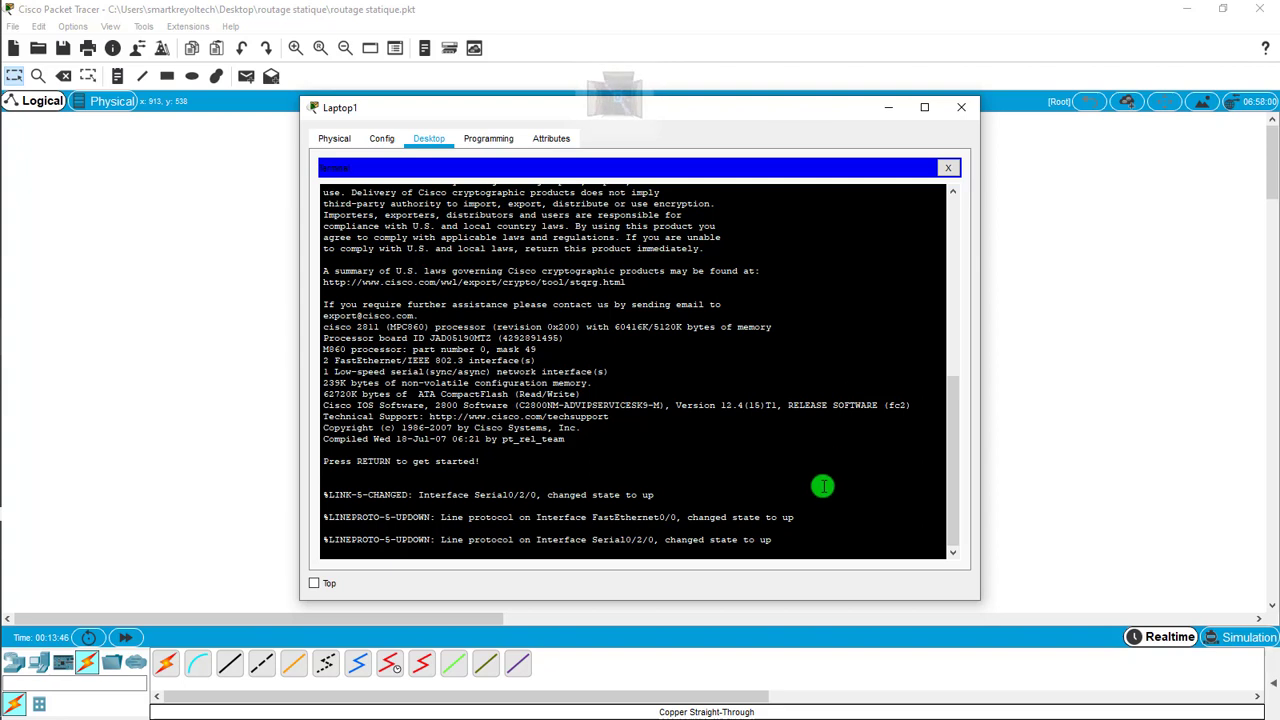
key("Return")
key("Return")
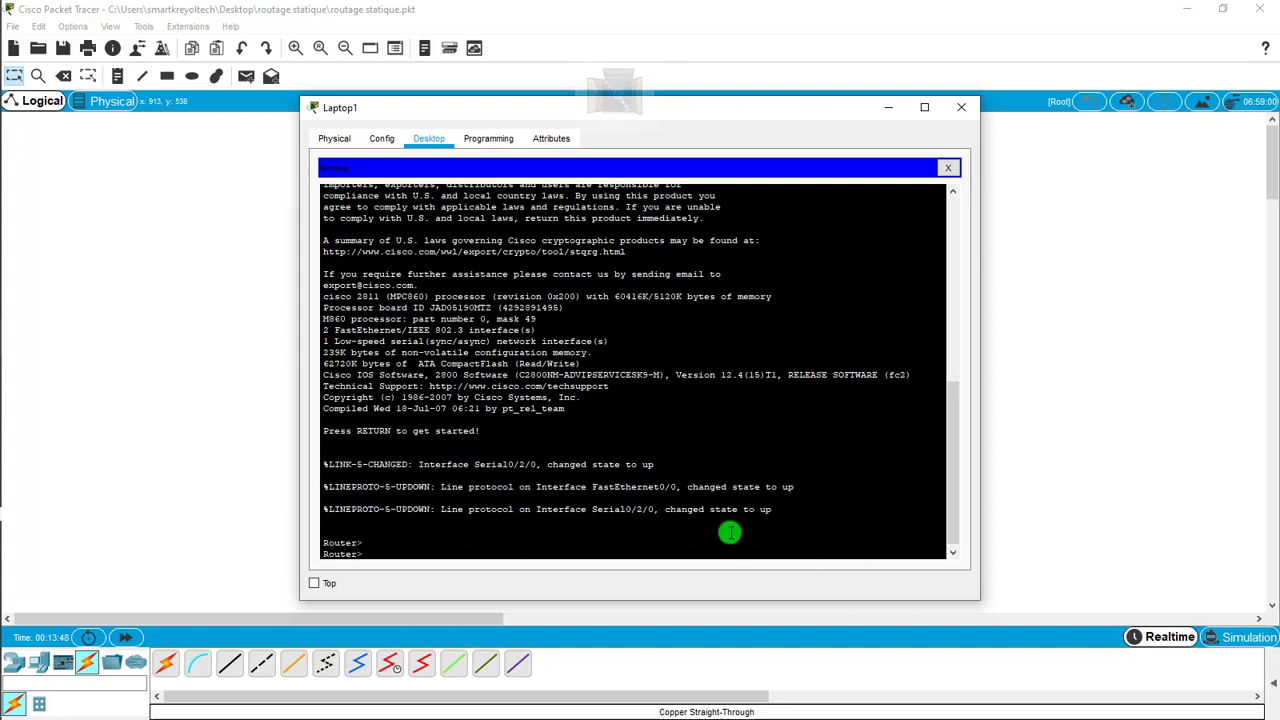